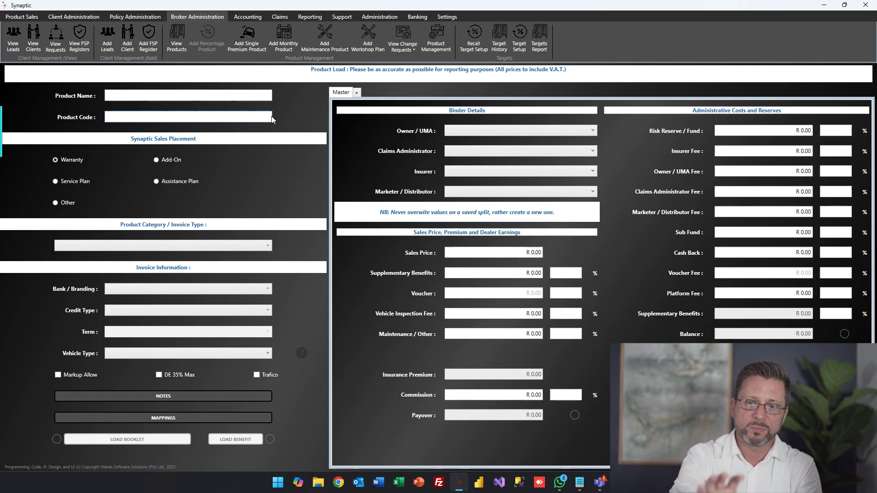
pyautogui.click(183, 99)
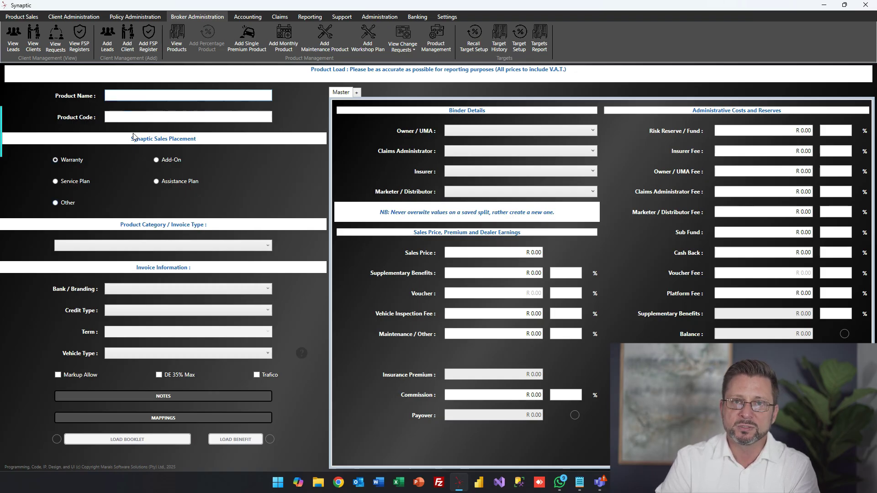
pyautogui.click(117, 118)
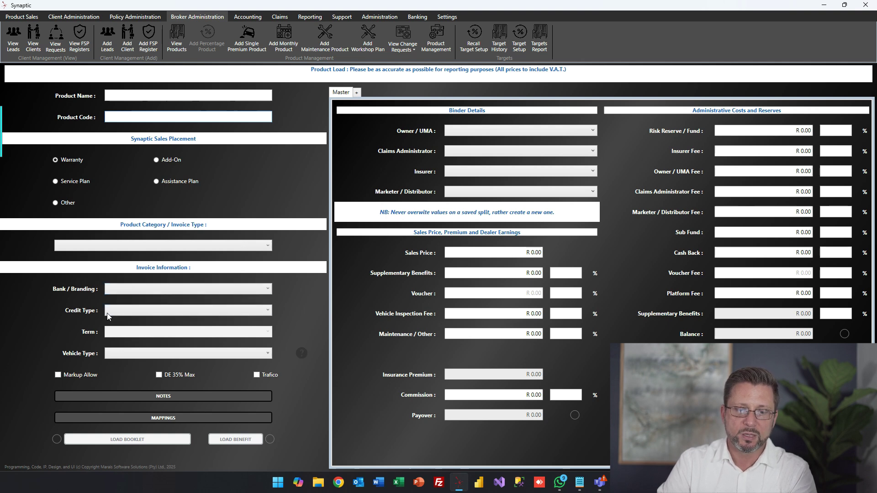
pyautogui.click(143, 314)
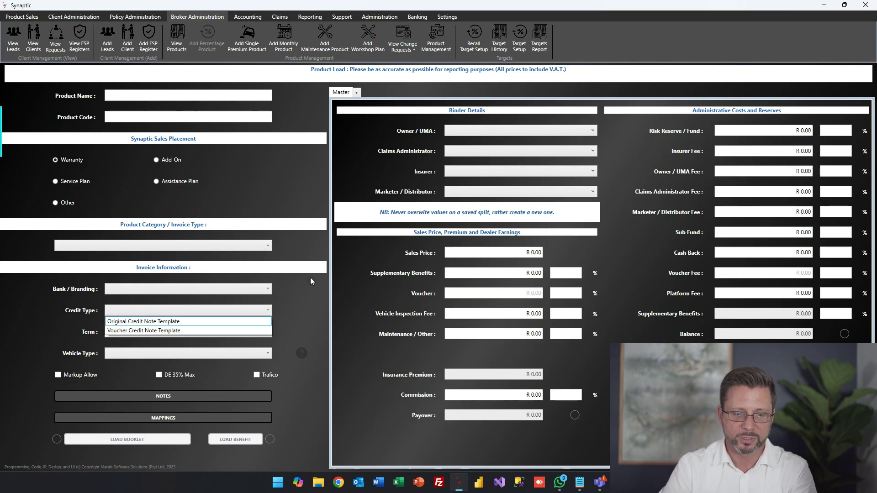
pyautogui.click(291, 295)
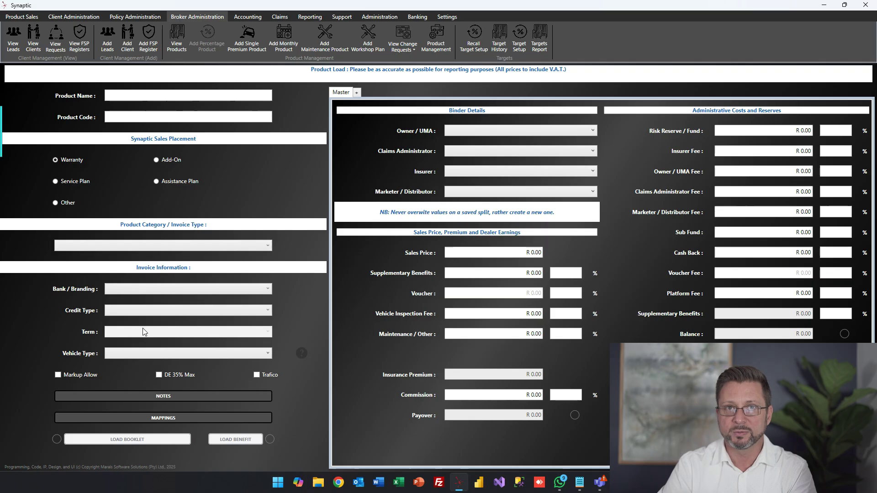
# Step: Set the product's vehicle type to A in the invoice information
pyautogui.click(258, 354)
pyautogui.click(208, 351)
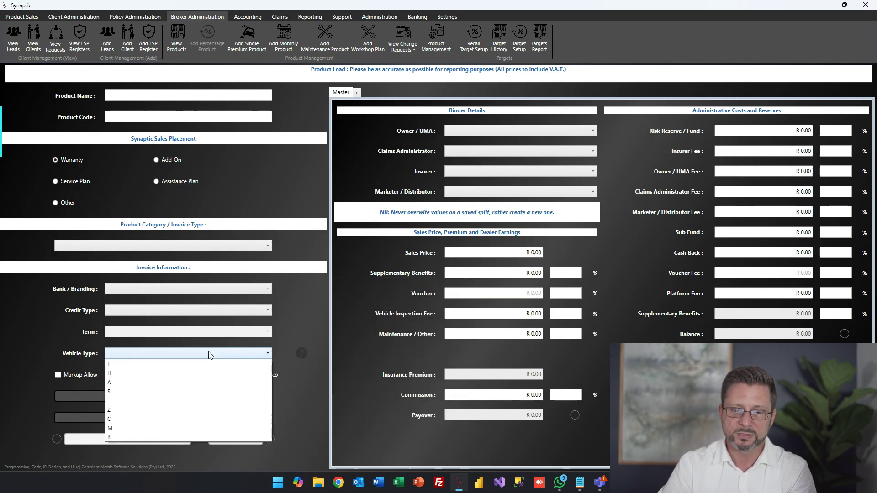
pyautogui.click(163, 381)
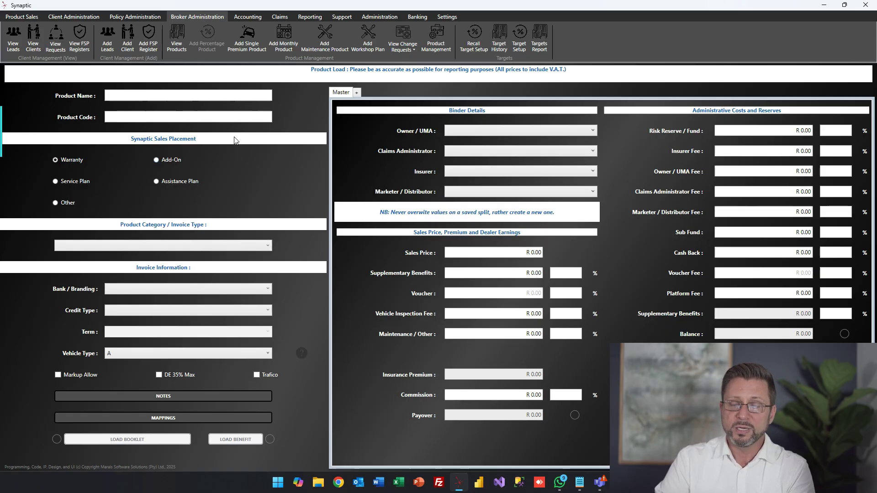
# Step: Name the product with the owner's first name in possessive form followed by "Testing Product", and enter product code LMSWarranty01
pyautogui.click(232, 93)
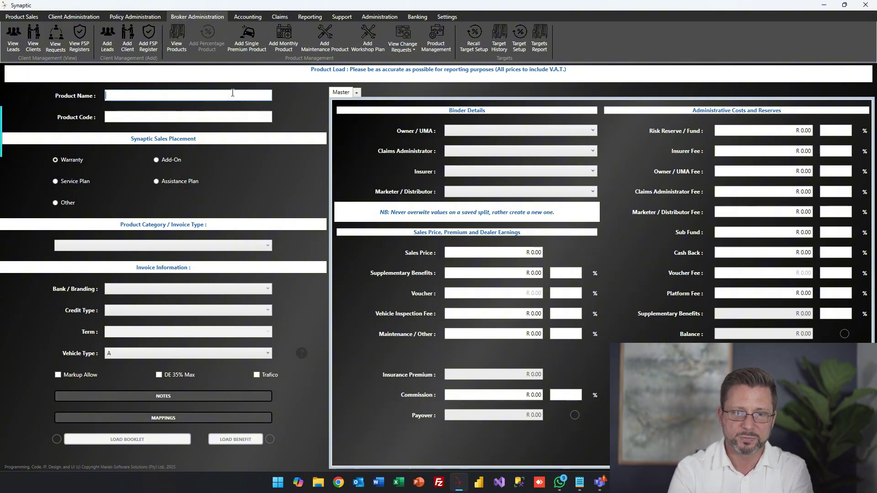
pyautogui.write("Llewellyn's Testing Product")
pyautogui.press('Tab')
pyautogui.write('LMSWarranty01')
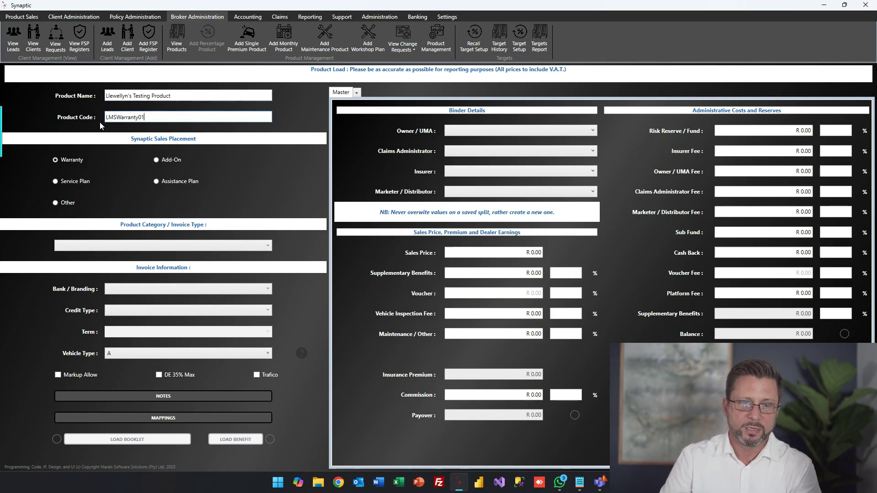
# Step: Place the product under Warranty for sales and set its product category / invoice type to Warranty
pyautogui.click(55, 159)
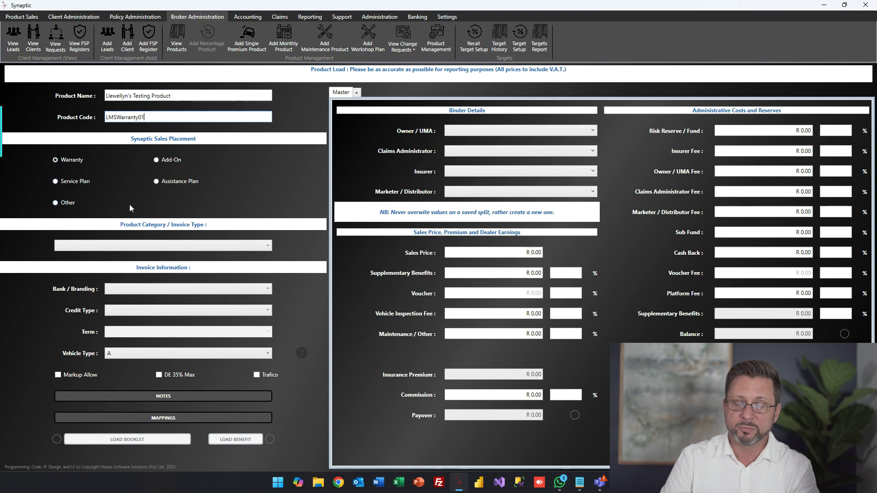
pyautogui.click(219, 248)
pyautogui.scroll(-10, 114, 365)
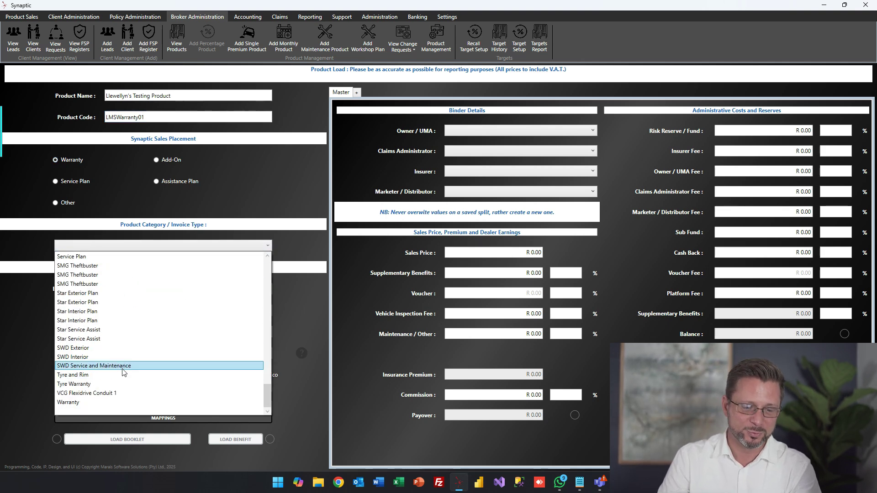
pyautogui.press('Return')
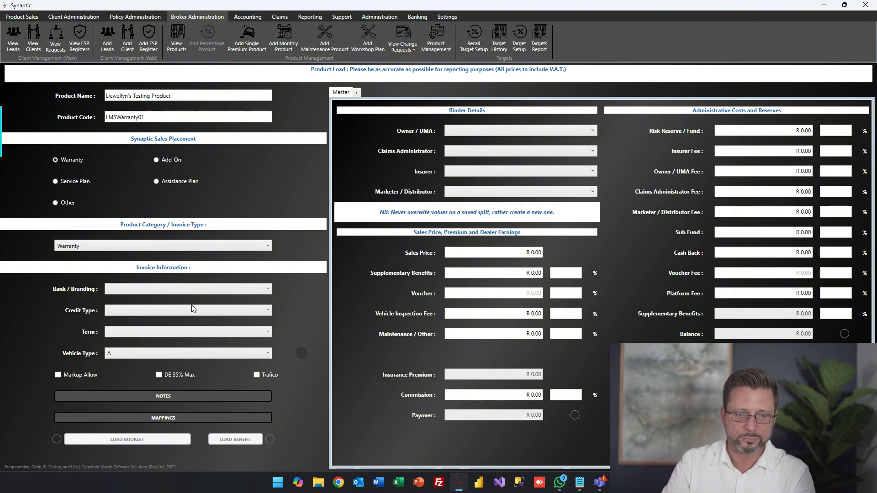
# Step: Choose Centriq as the bank / branding in the invoice information
pyautogui.click(124, 288)
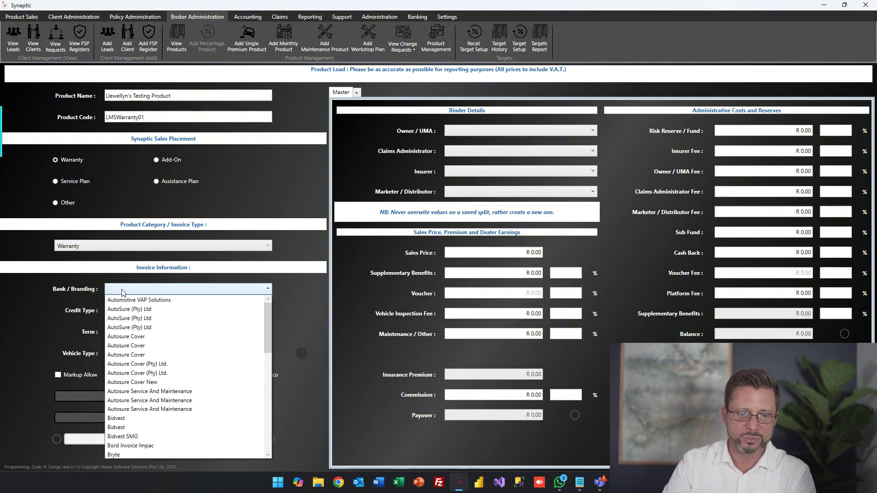
pyautogui.scroll(-10, 154, 341)
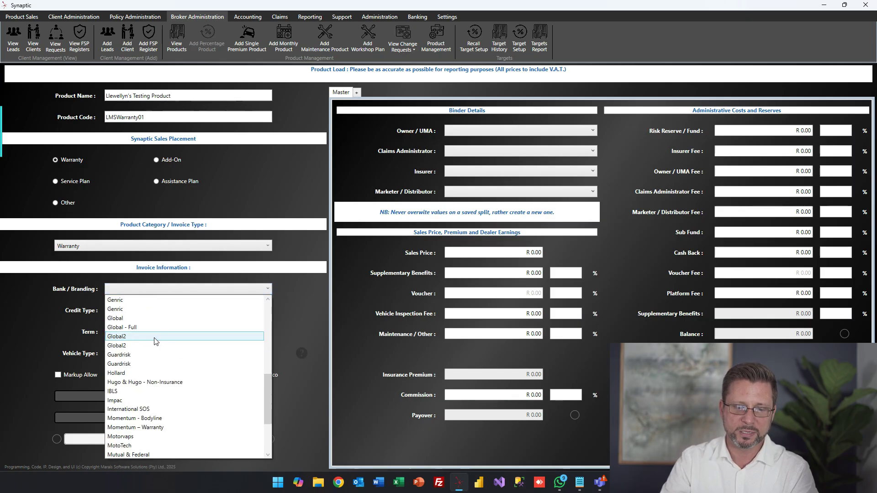
pyautogui.scroll(9, 170, 362)
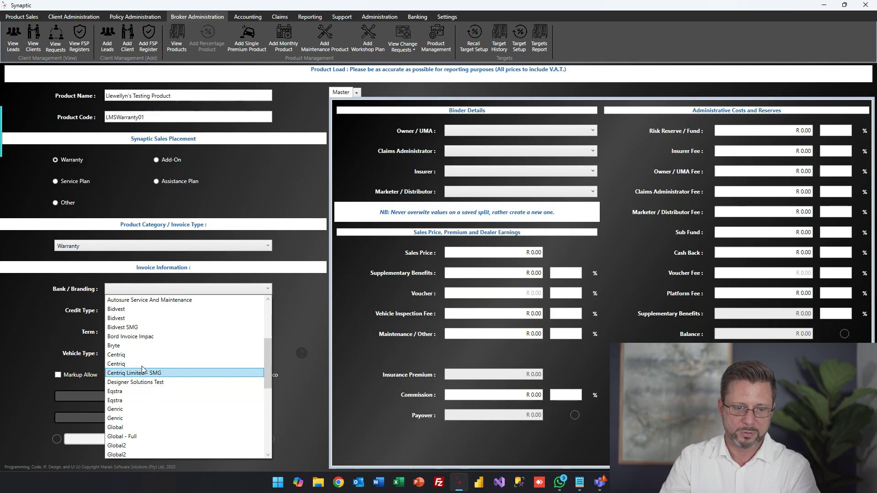
pyautogui.click(143, 355)
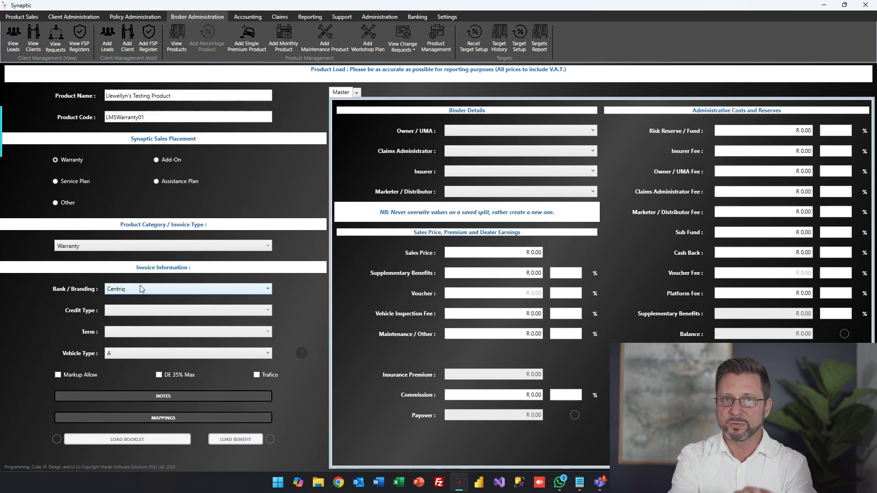
# Step: Set the credit type to Original Credit Note Template and the product's term to 24
pyautogui.click(131, 307)
pyautogui.click(139, 322)
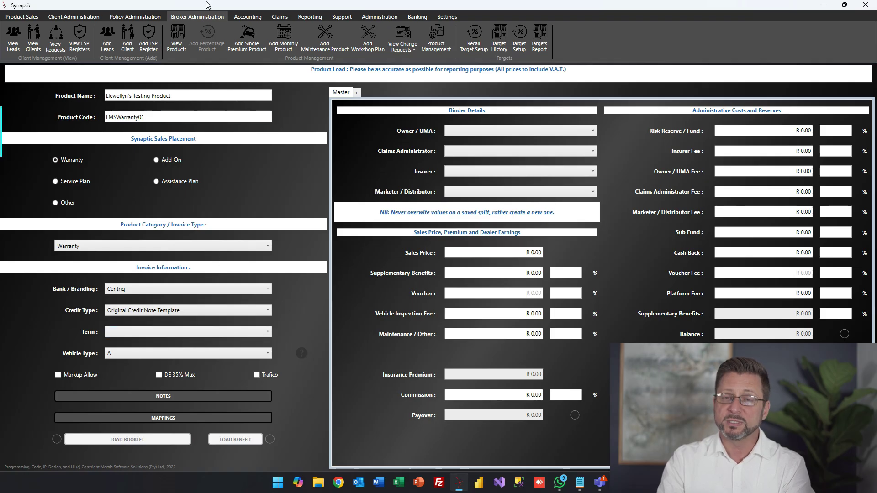
pyautogui.click(268, 334)
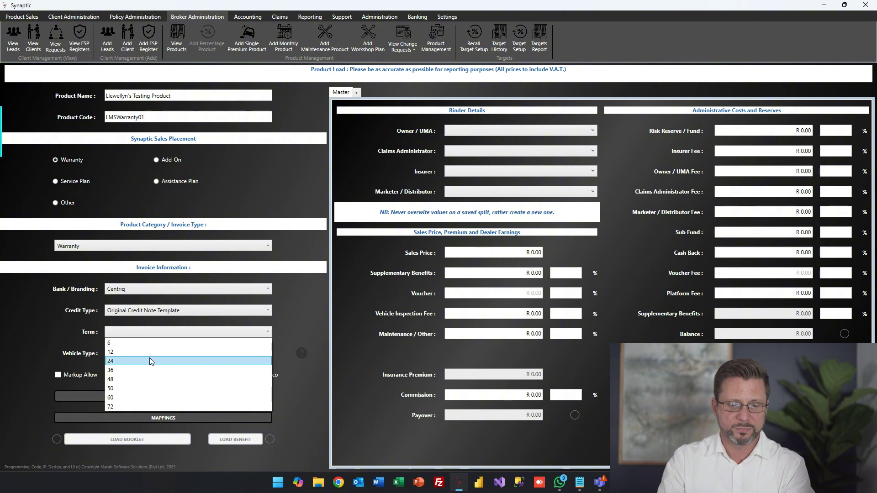
pyautogui.click(132, 361)
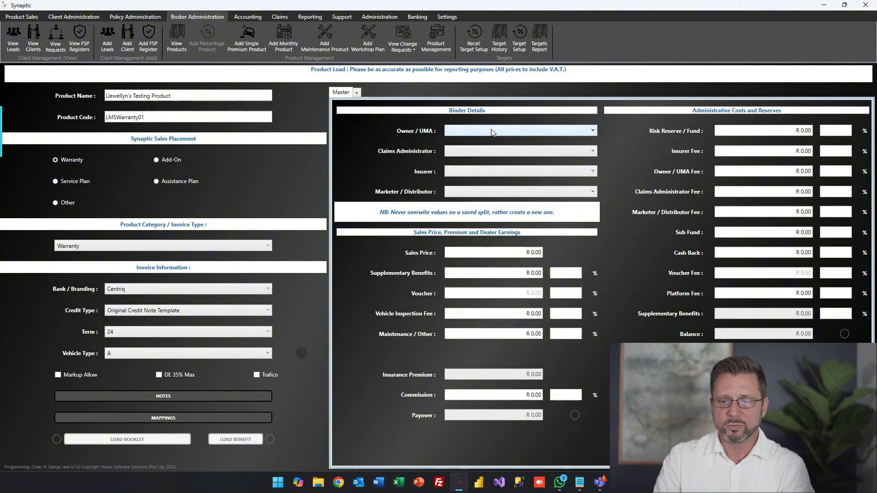
# Step: Assign Designer Solutions CC as owner / UMA, claims administrator, insurer and marketer / distributor in the binder details
pyautogui.click(536, 132)
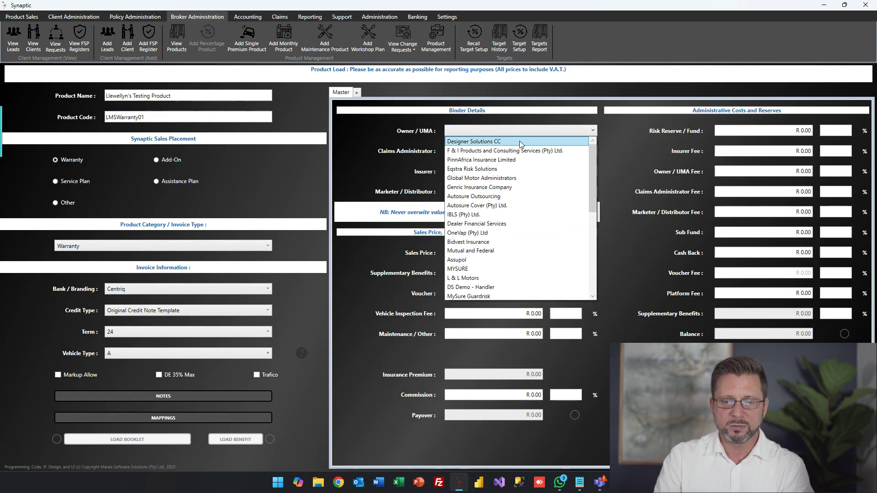
pyautogui.click(550, 141)
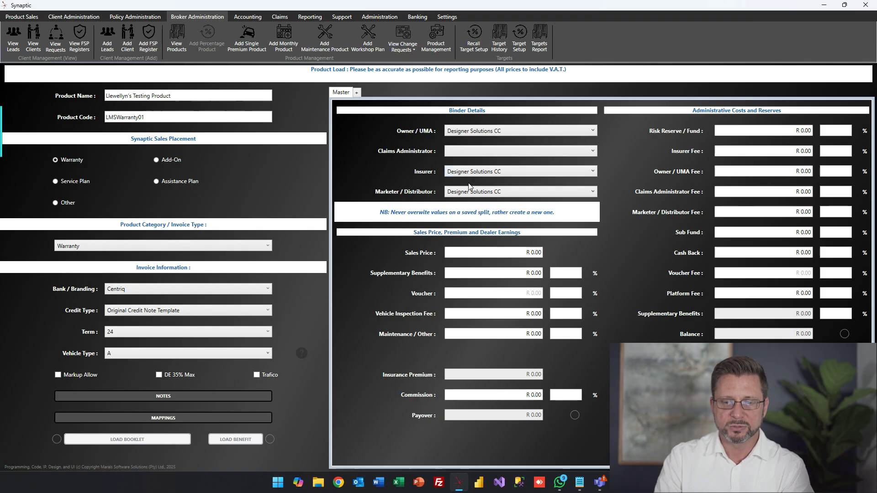
pyautogui.click(498, 153)
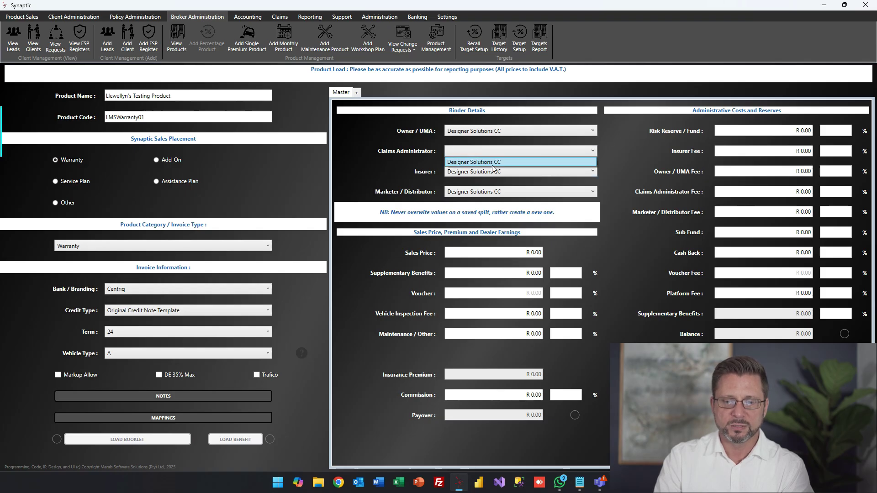
pyautogui.click(494, 163)
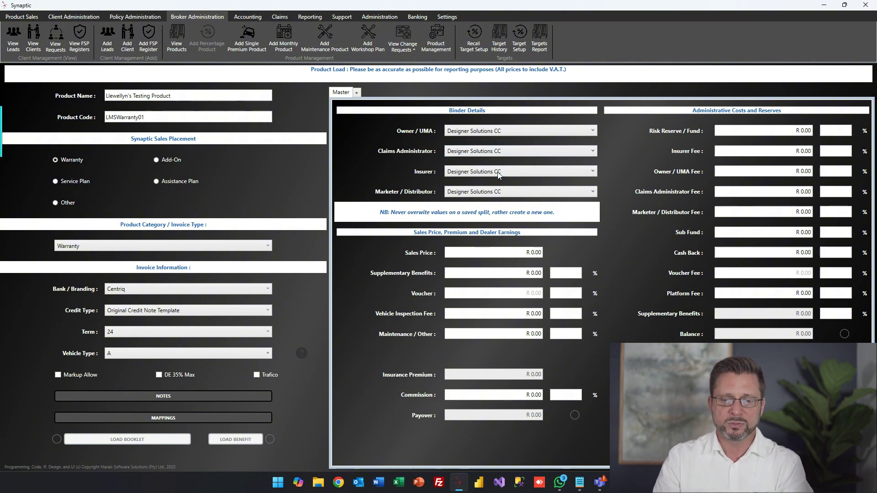
pyautogui.click(502, 191)
pyautogui.click(503, 189)
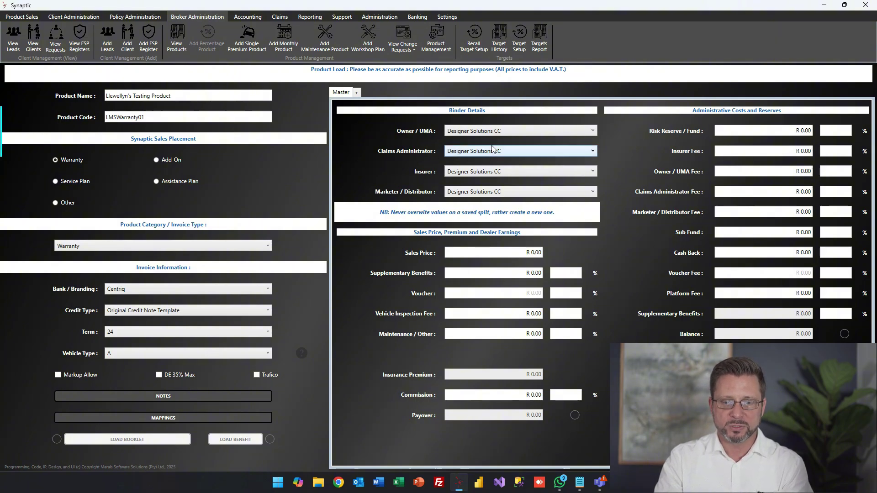
pyautogui.click(466, 173)
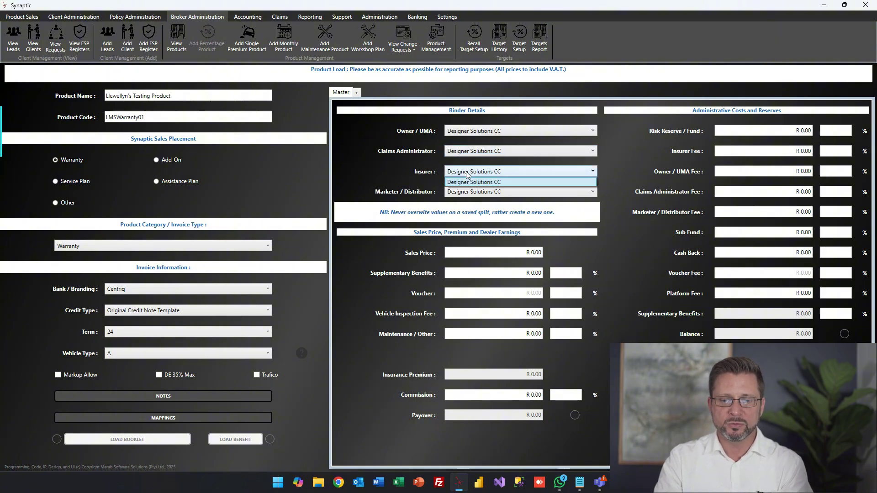
pyautogui.click(488, 182)
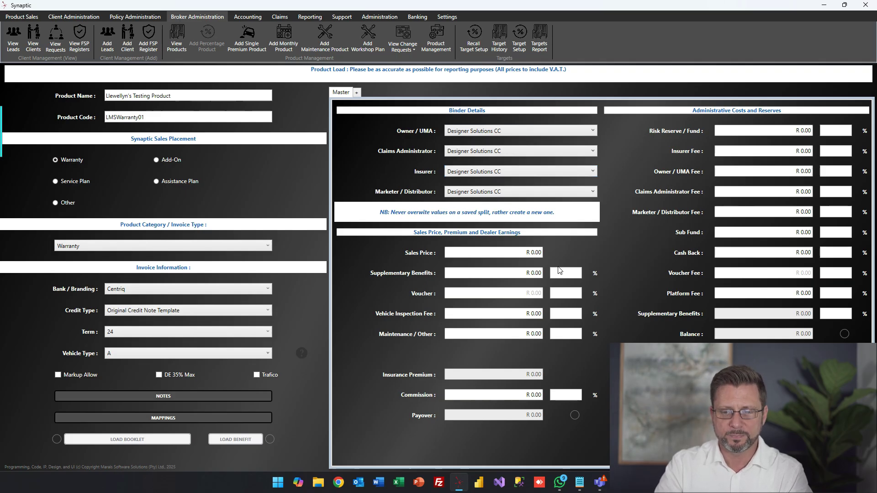
# Step: Set the sales price to R10,000.00 and the vehicle inspection fee to R2,500.00
pyautogui.moveTo(542, 252); pyautogui.dragTo(455, 263)
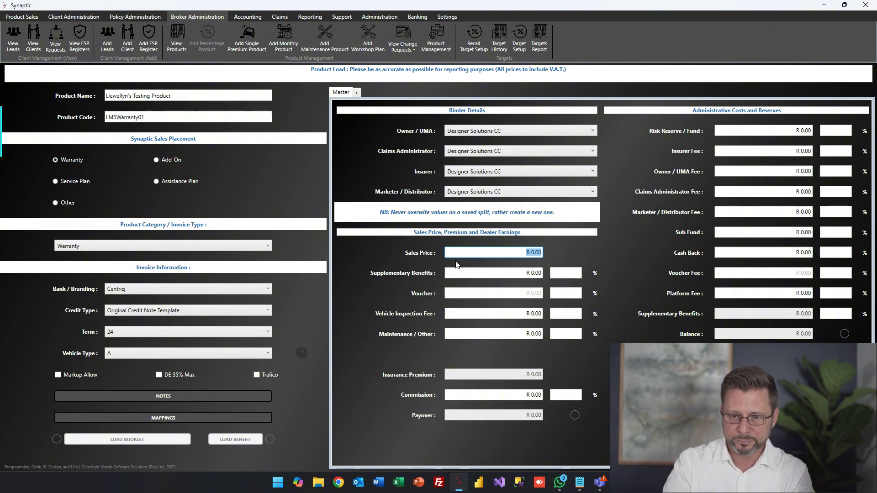
pyautogui.write('10000')
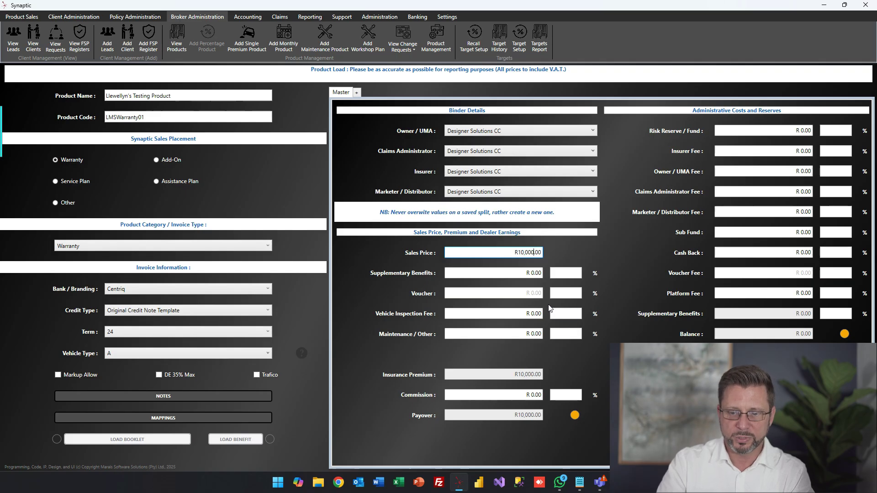
pyautogui.click(539, 314)
pyautogui.moveTo(542, 314); pyautogui.dragTo(525, 314)
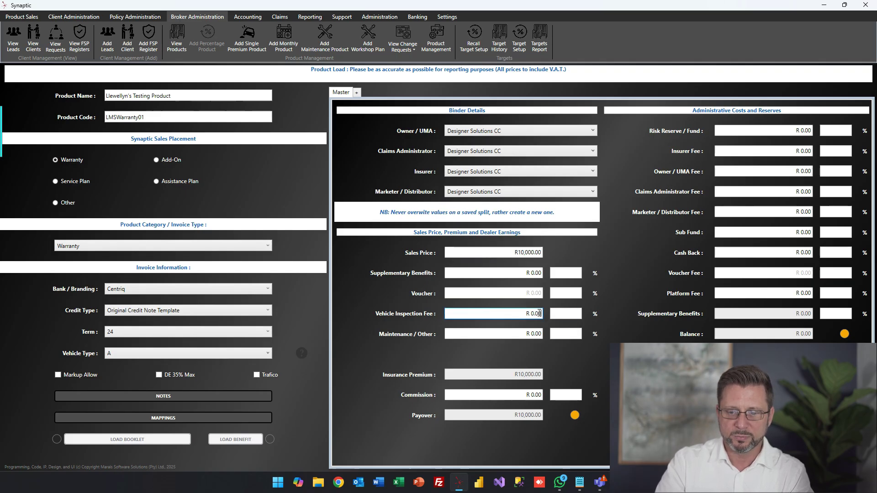
pyautogui.write('2500')
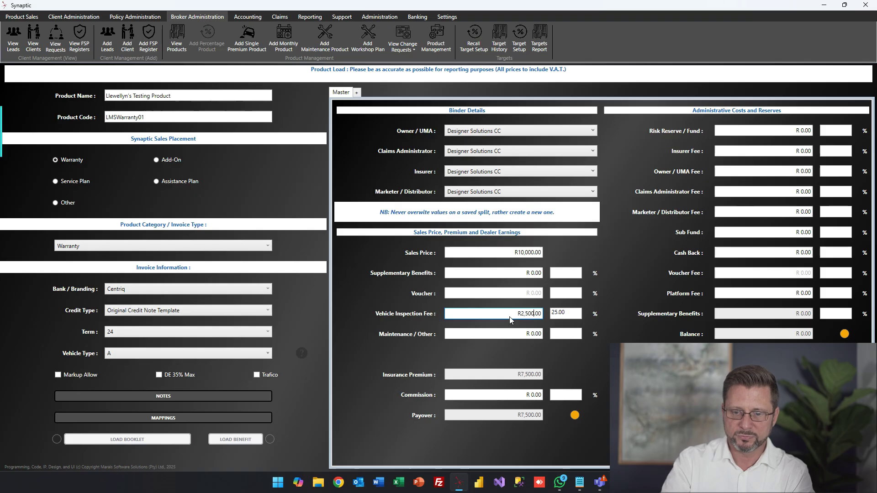
pyautogui.press('Tab')
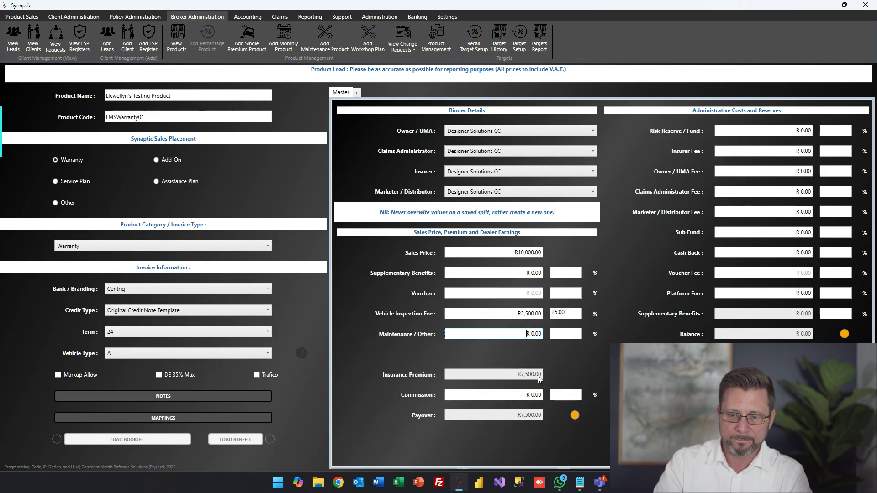
# Step: Set the dealer commission on the insurance premium to R937.50
pyautogui.click(520, 395)
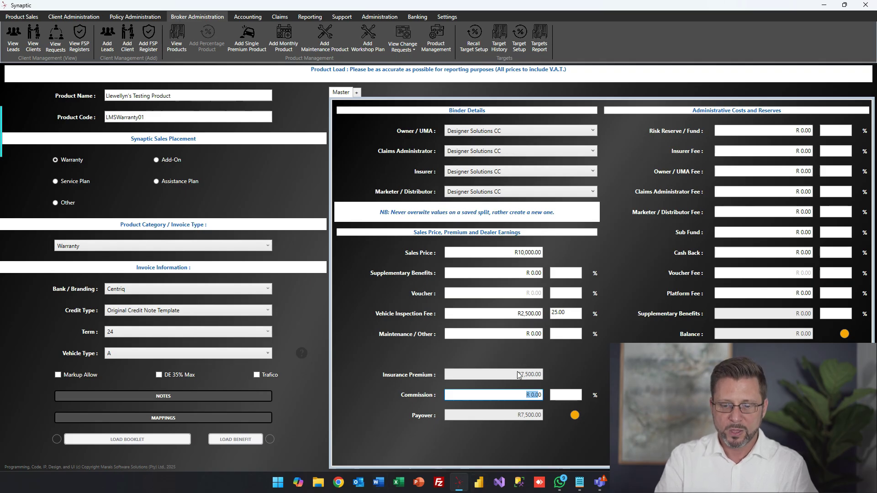
pyautogui.click(539, 373)
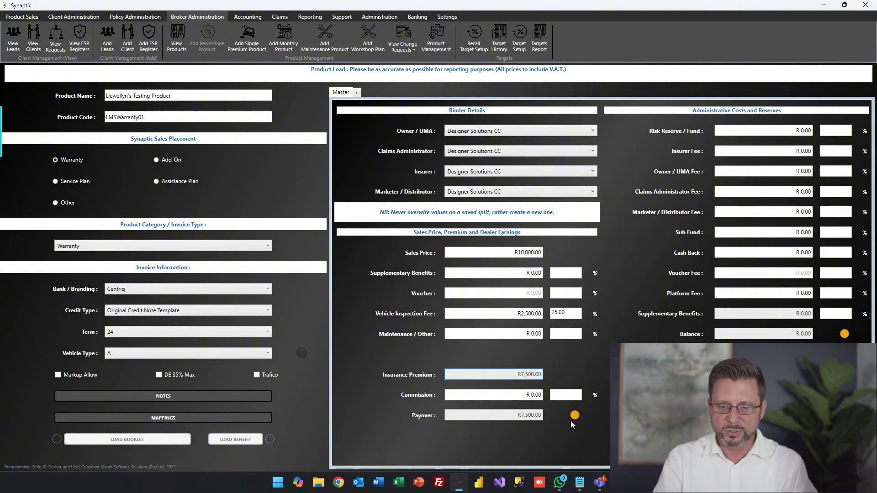
pyautogui.click(535, 394)
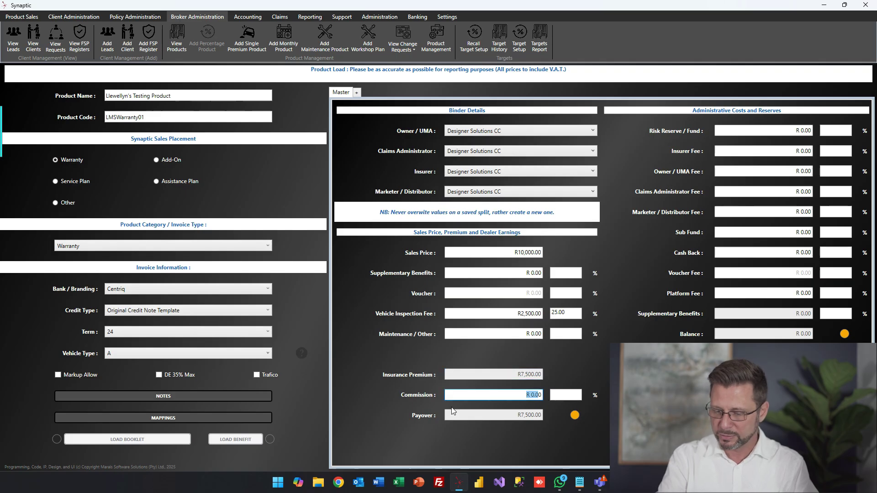
pyautogui.write('937.5')
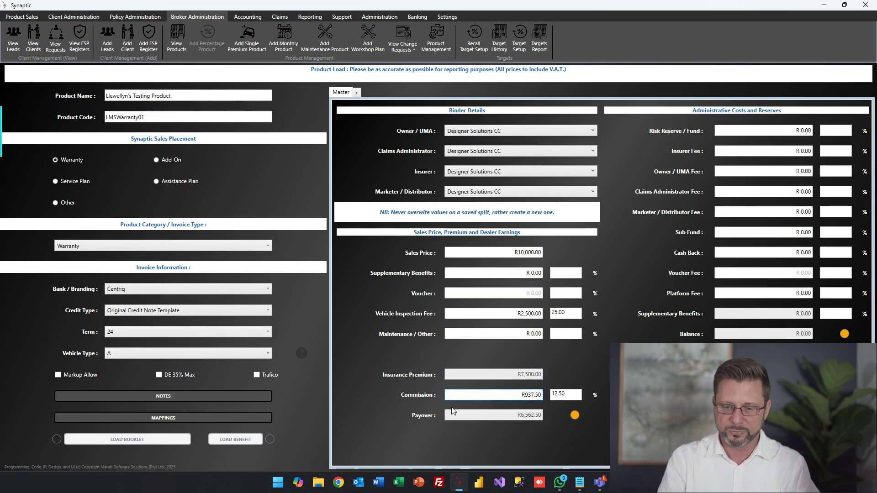
pyautogui.click(452, 411)
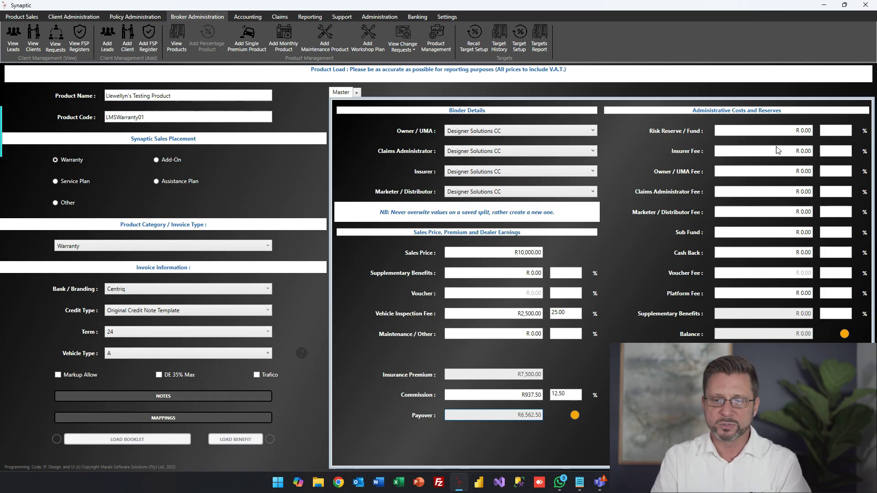
# Step: Set the risk reserve / fund to R2,625.00 and the insurer fee to R250.00 in the administrative costs and reserves
pyautogui.click(782, 134)
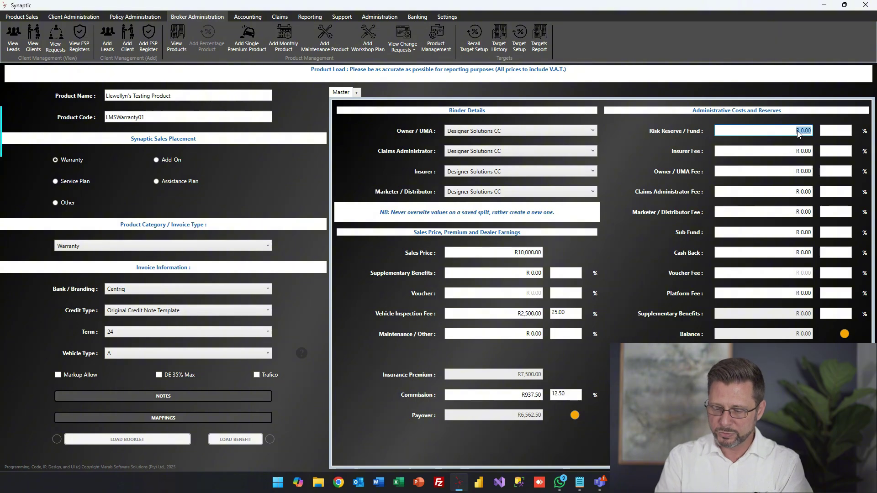
pyautogui.write('2625')
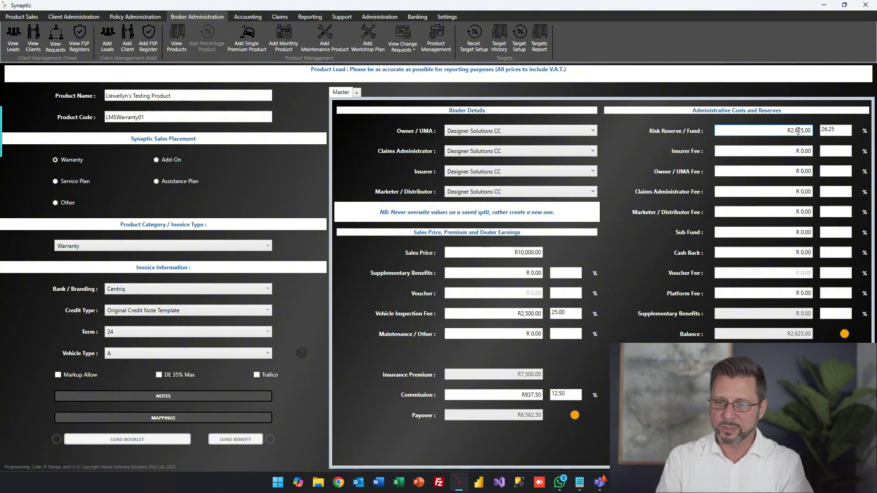
pyautogui.press('Tab')
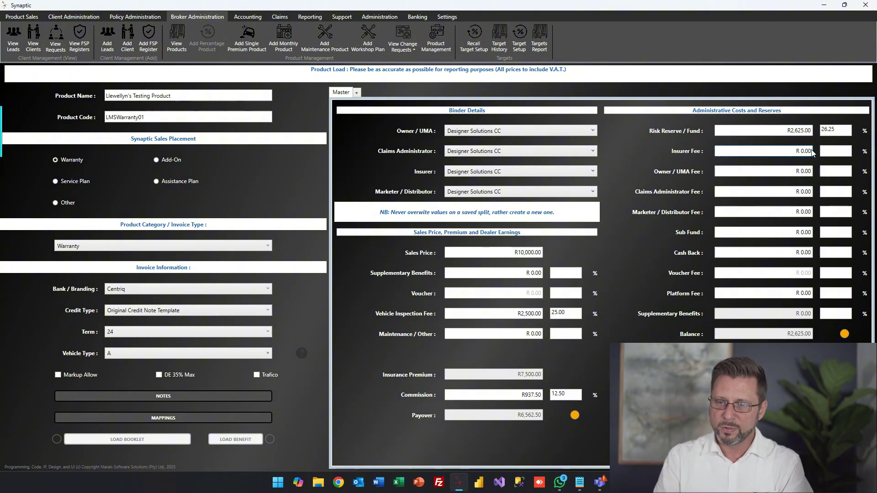
pyautogui.moveTo(811, 151); pyautogui.dragTo(743, 157)
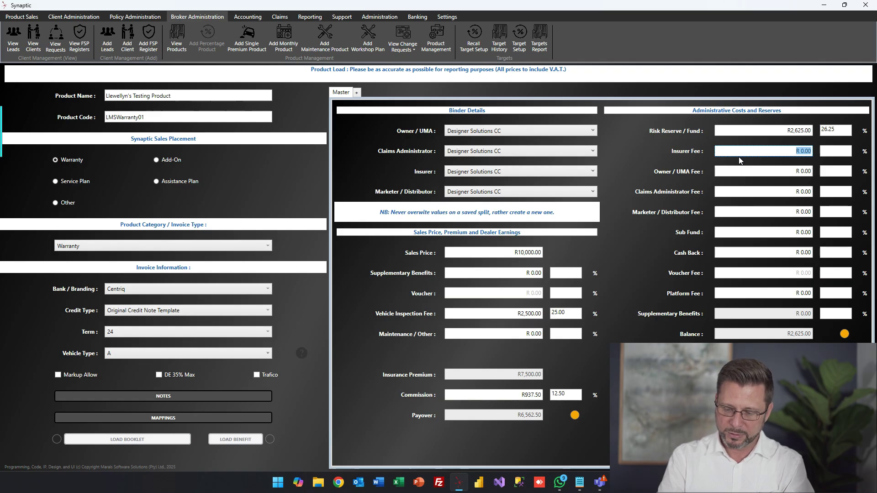
pyautogui.write('250')
pyautogui.press('Tab')
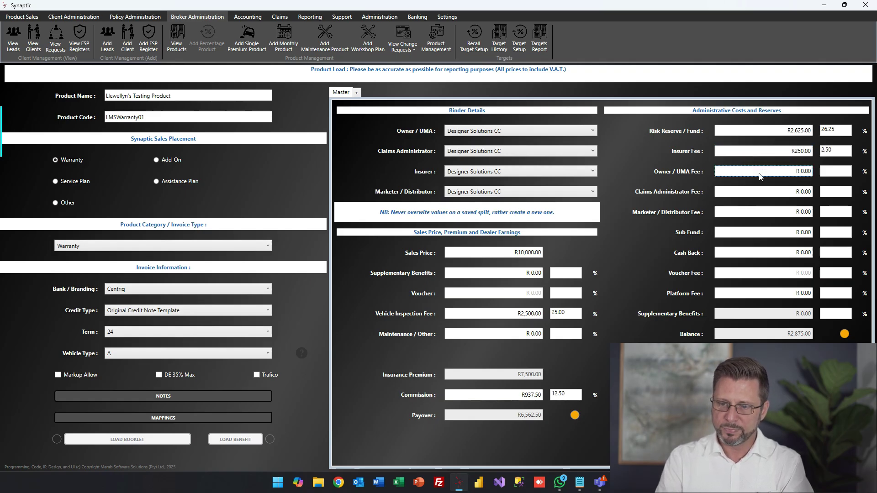
# Step: Set the owner / UMA fee to R1,246.78 and the claims administrator fee to R440.75
pyautogui.moveTo(812, 172); pyautogui.dragTo(756, 179)
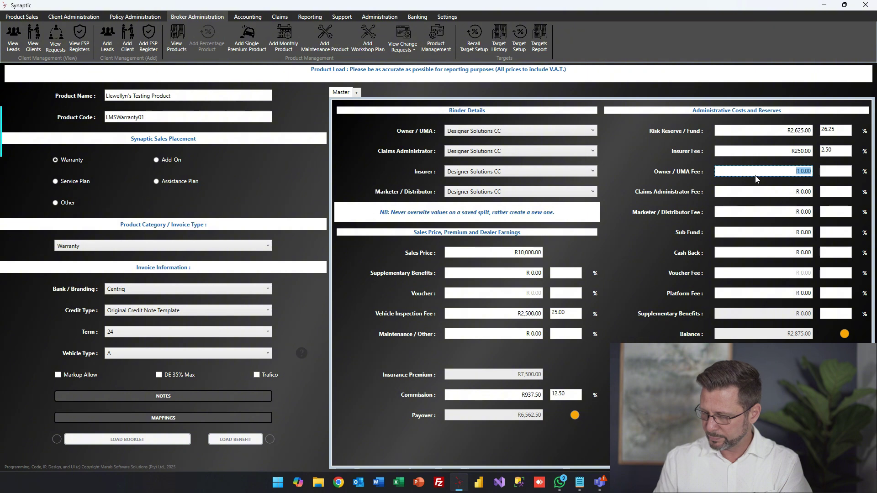
pyautogui.write('1246.78')
pyautogui.press('Tab')
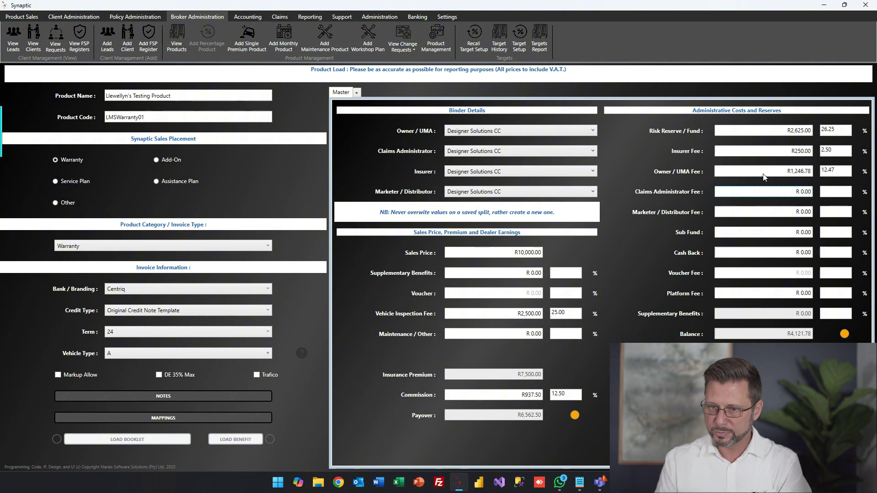
pyautogui.write('440.75')
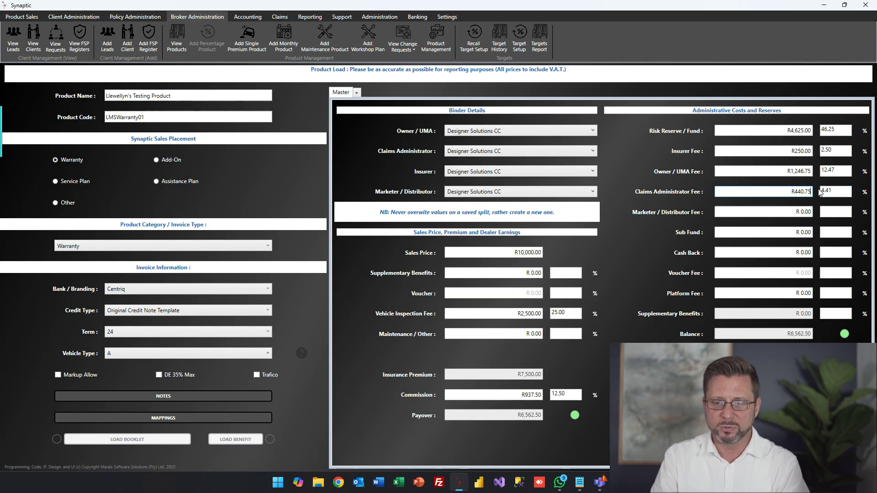
pyautogui.click(794, 214)
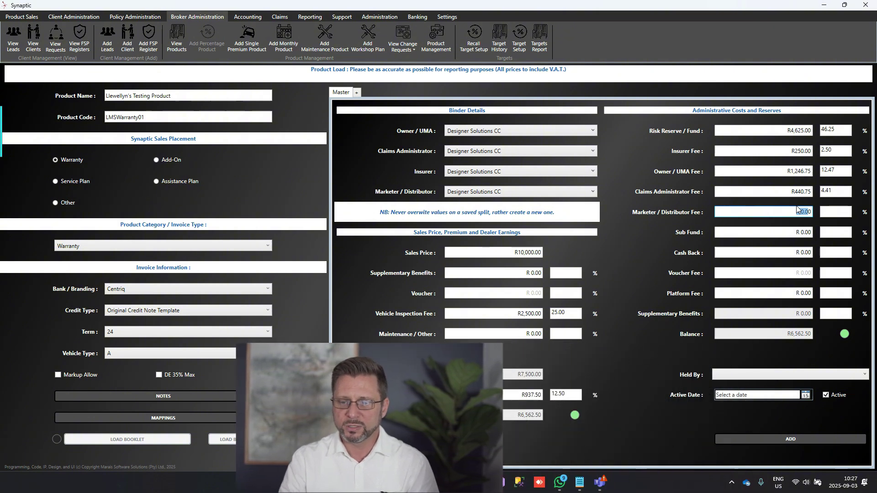
pyautogui.click(810, 233)
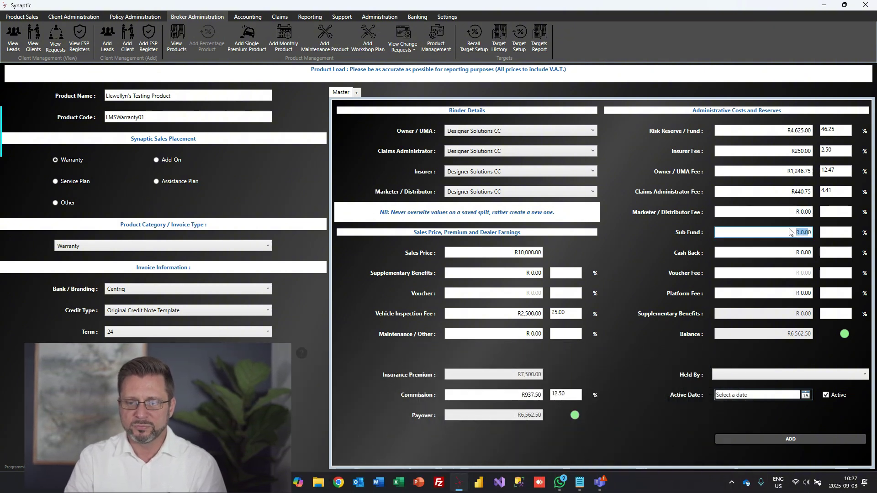
pyautogui.click(810, 253)
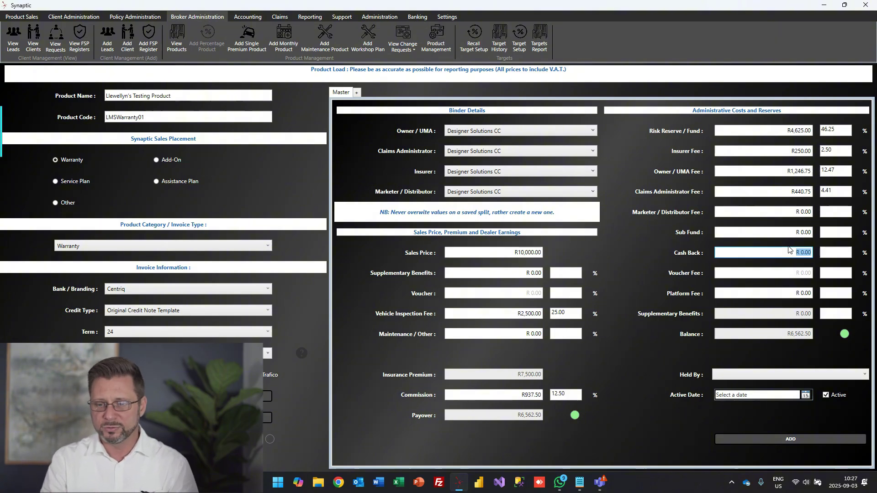
pyautogui.click(812, 293)
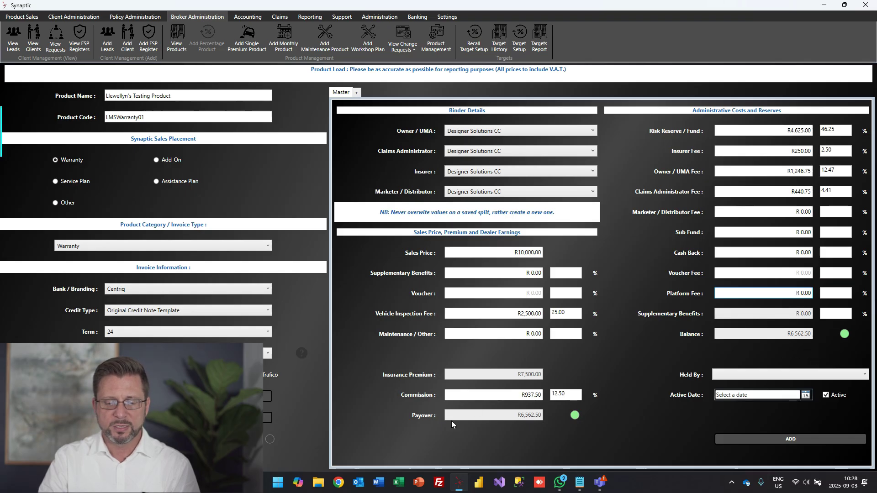
pyautogui.click(525, 274)
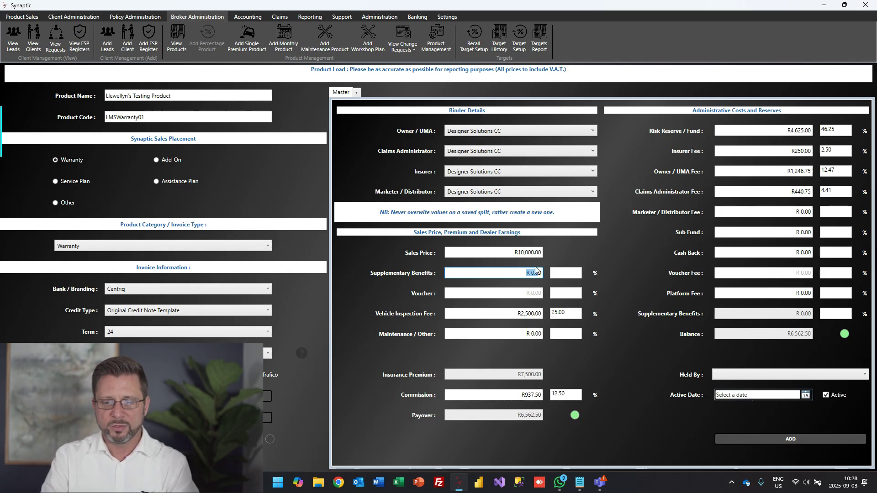
pyautogui.press('Tab')
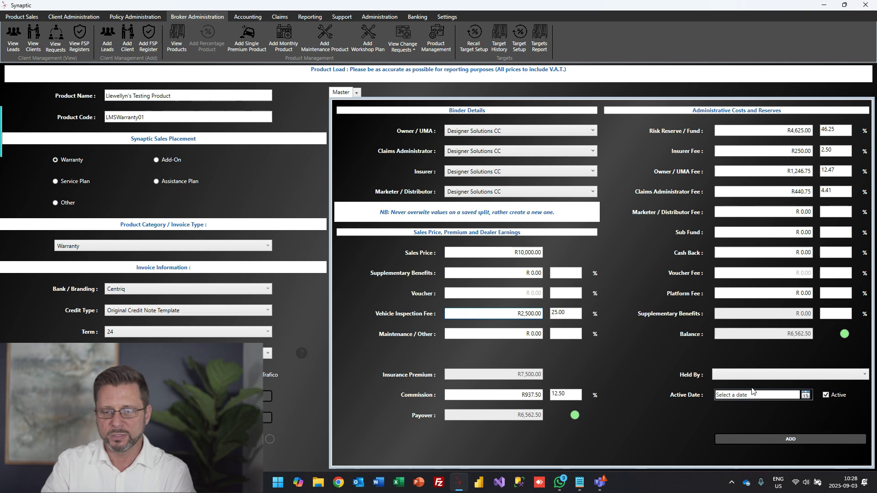
# Step: Set the active date to 2025-09-05, add the product split and dismiss the notification
pyautogui.click(806, 396)
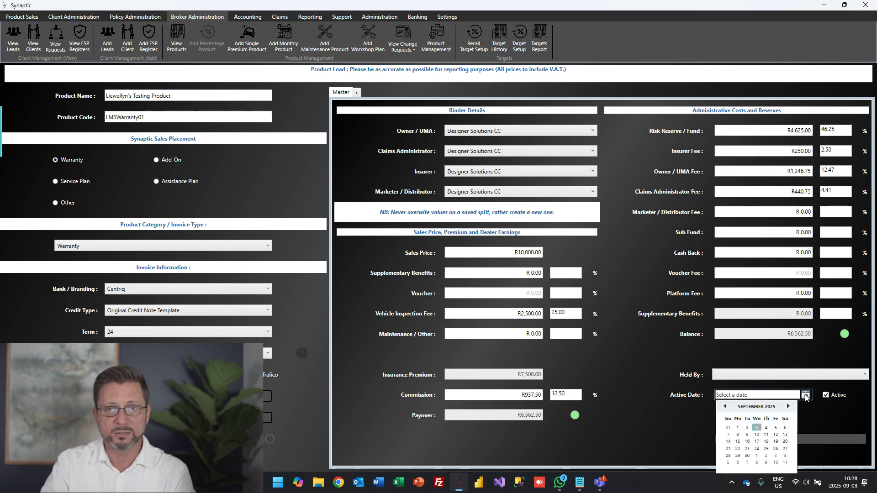
pyautogui.click(775, 429)
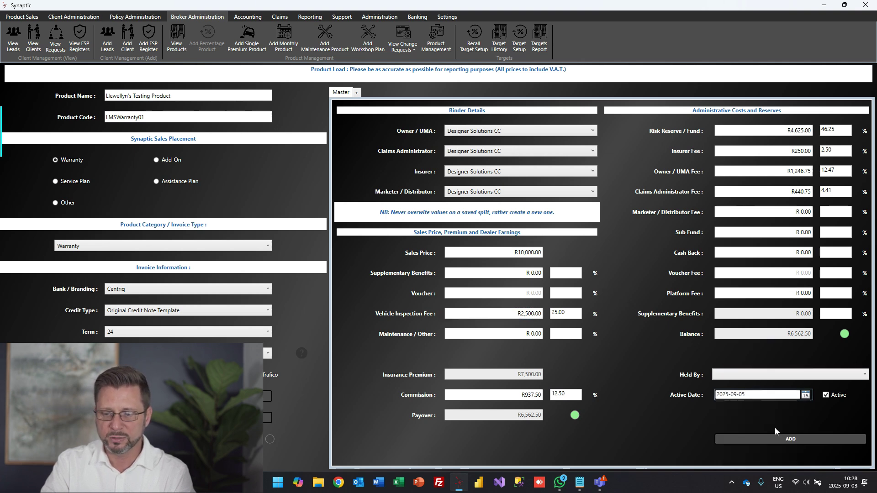
pyautogui.click(804, 439)
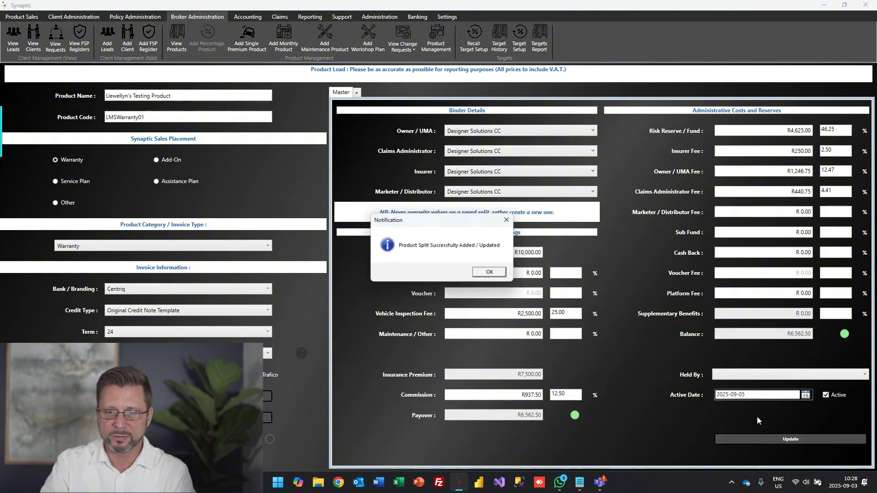
pyautogui.moveTo(449, 218); pyautogui.dragTo(440, 224)
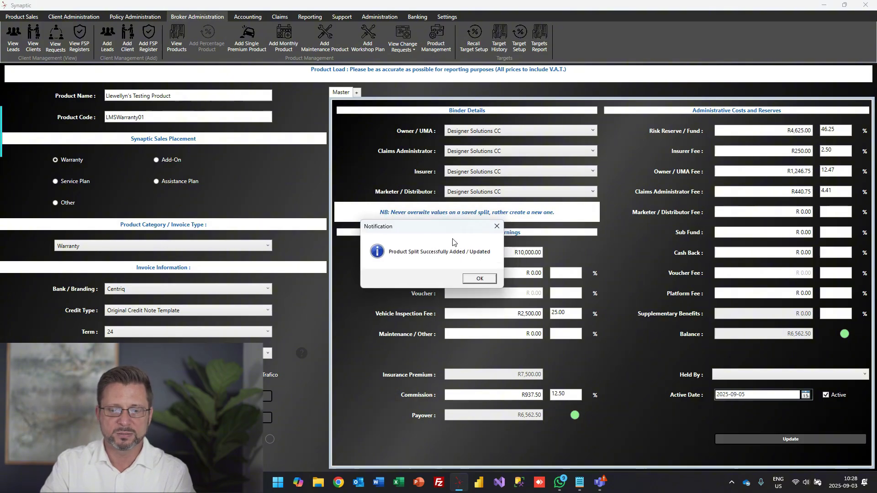
pyautogui.click(480, 279)
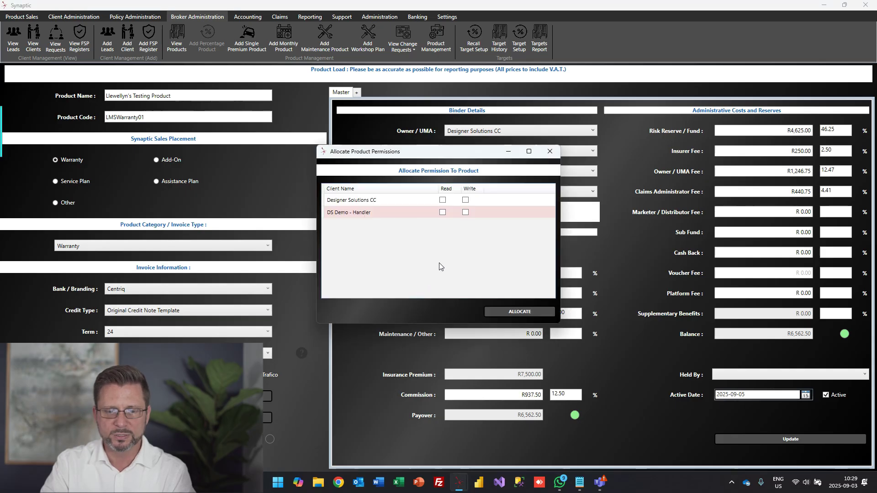
# Step: Allocate read and write permissions on the product to Designer Solutions CC
pyautogui.moveTo(434, 153); pyautogui.dragTo(424, 145)
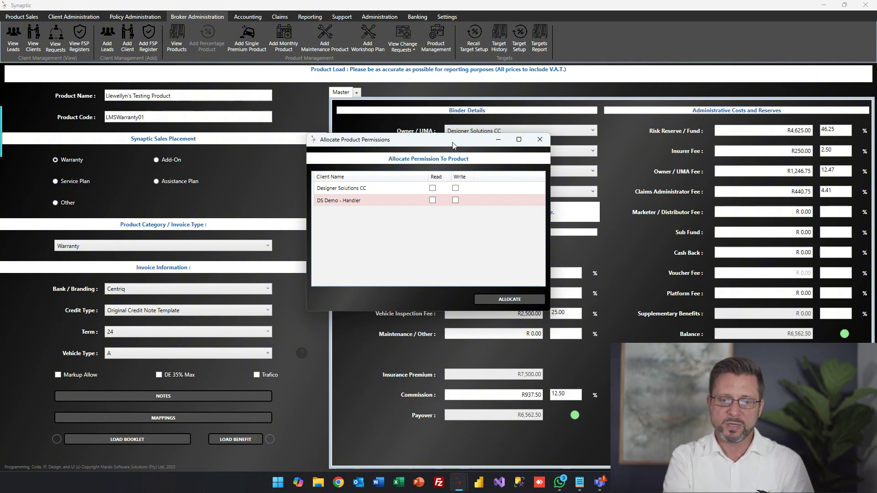
pyautogui.click(432, 188)
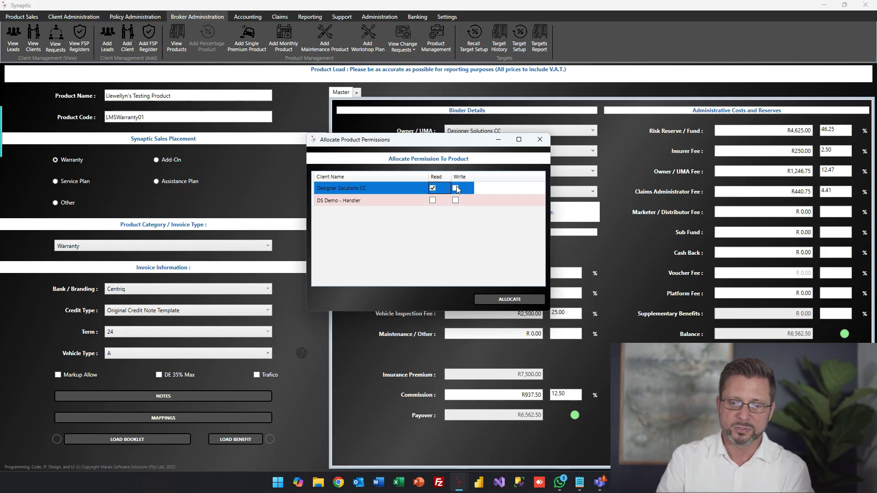
pyautogui.click(455, 188)
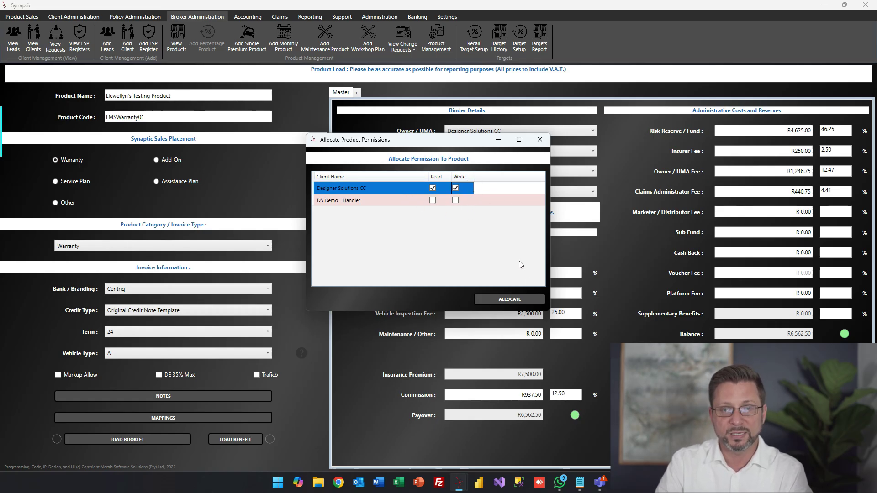
pyautogui.click(518, 301)
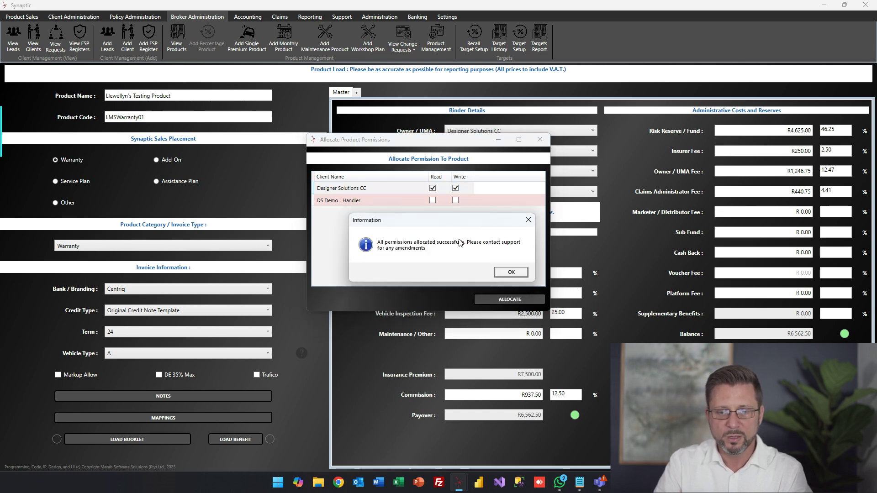
pyautogui.moveTo(458, 225); pyautogui.dragTo(451, 219)
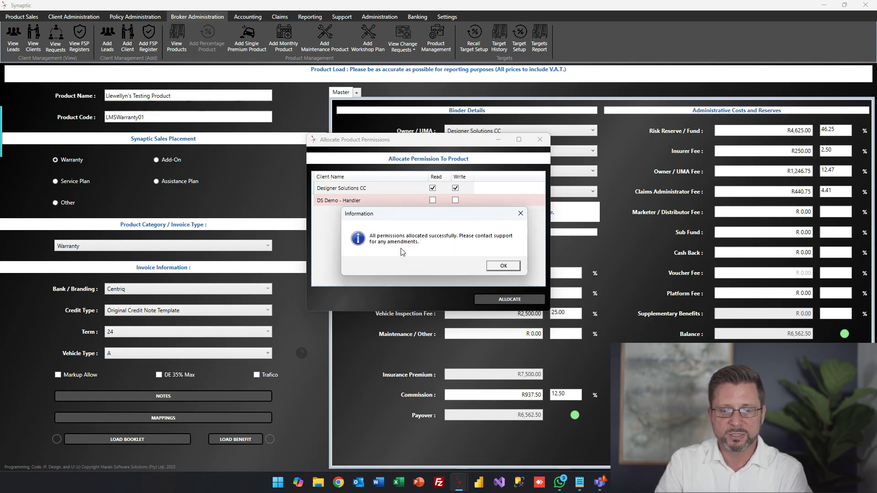
pyautogui.click(514, 267)
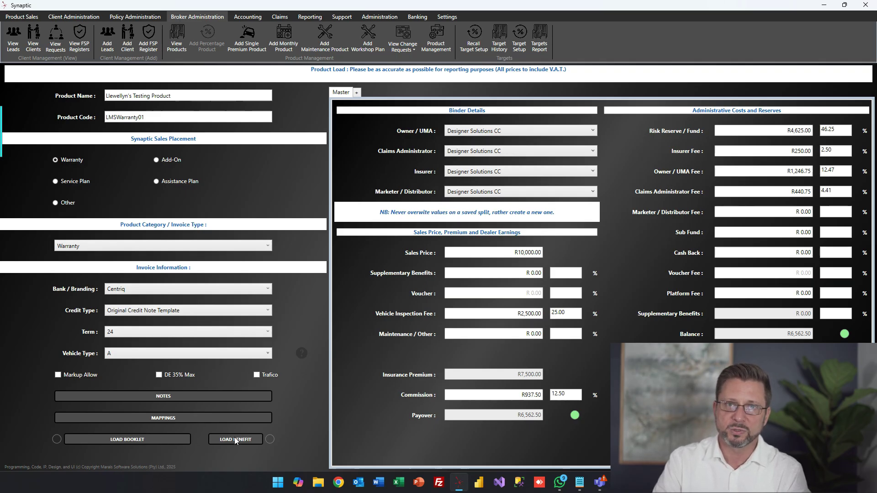
# Step: Save a company note reading "Loaded the product information, and updating the benefits."
pyautogui.click(171, 441)
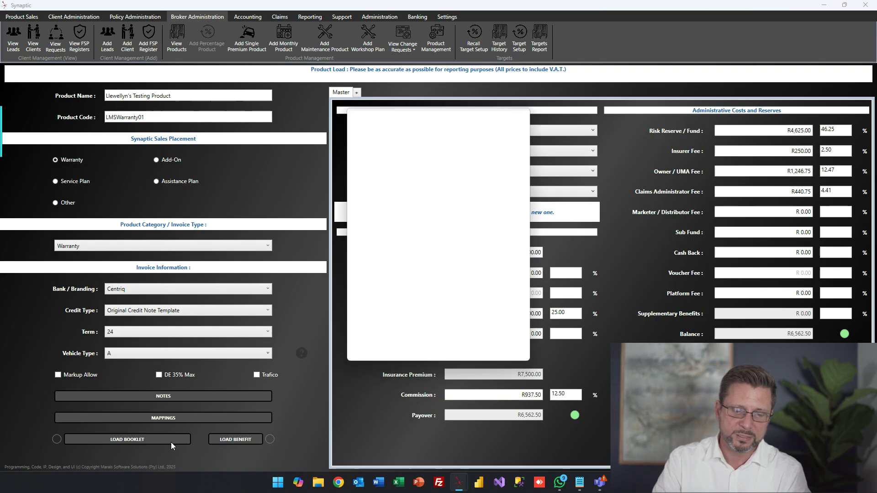
pyautogui.click(391, 330)
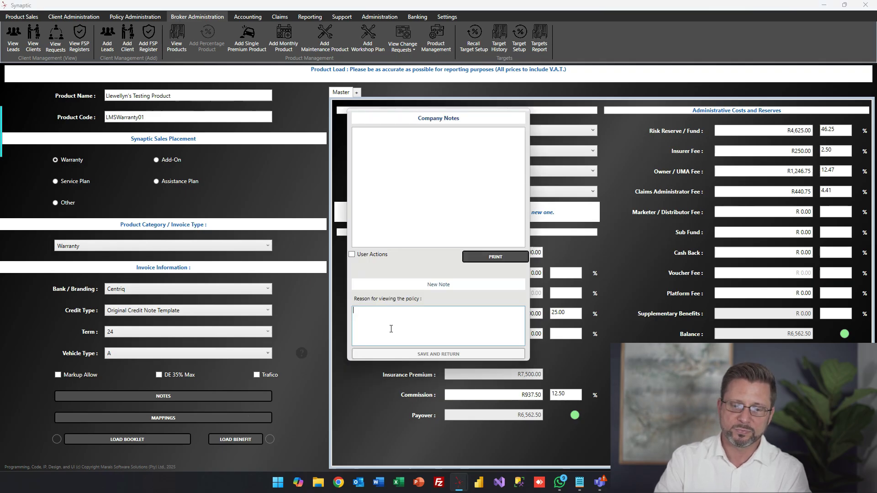
pyautogui.write('Load')
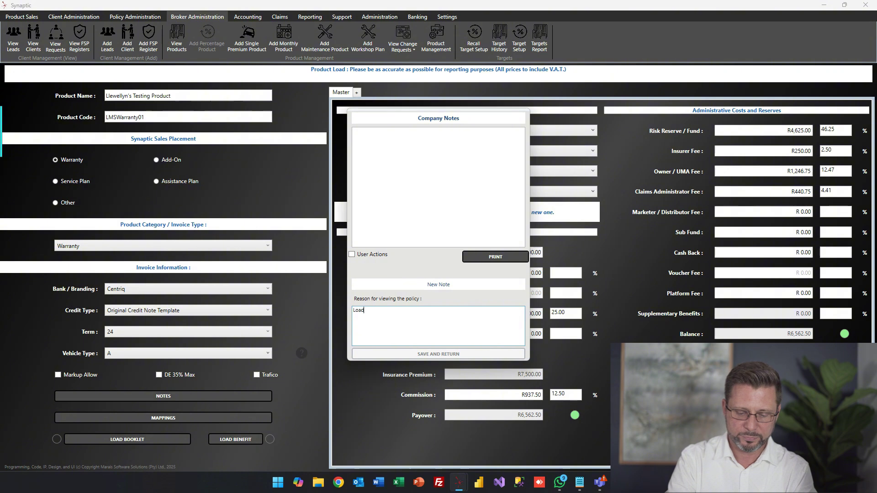
pyautogui.write('ed the product information, and updating')
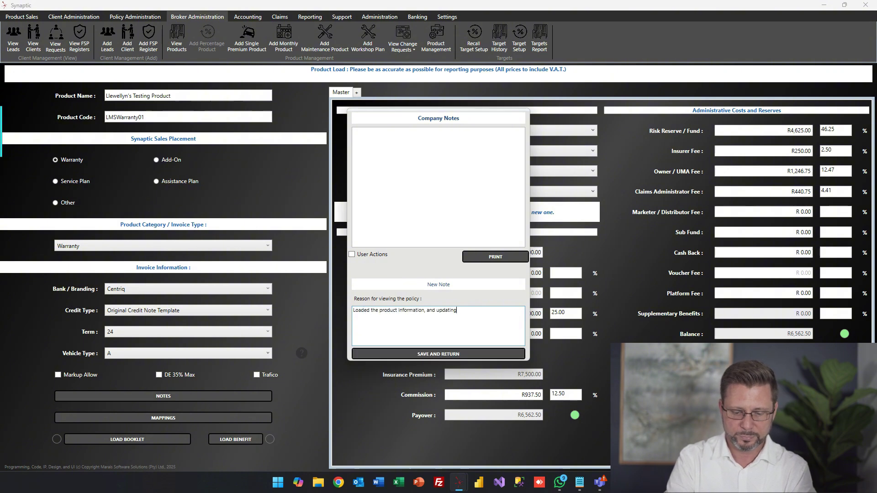
pyautogui.write(' the benefits.')
pyautogui.click(422, 354)
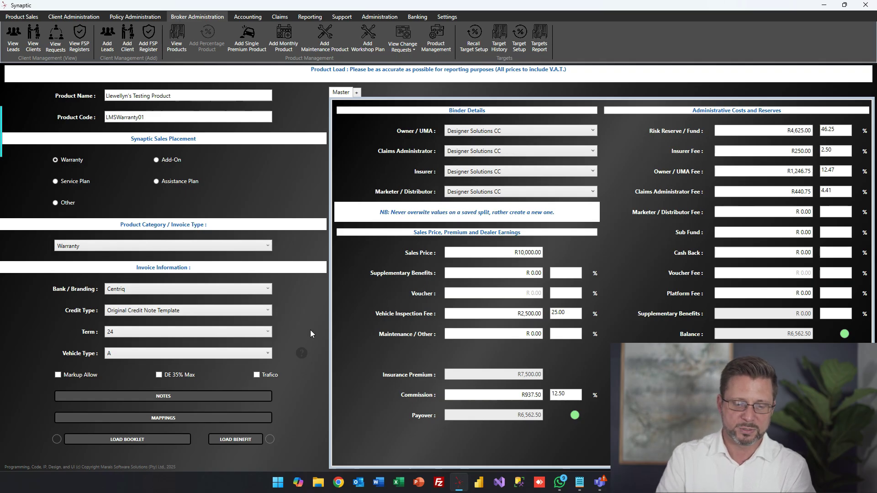
# Step: Choose the SAIA Circular SG2019045 PDF from New Document Structure > Insurance Law and Strategy as the booklet file to load
pyautogui.click(137, 439)
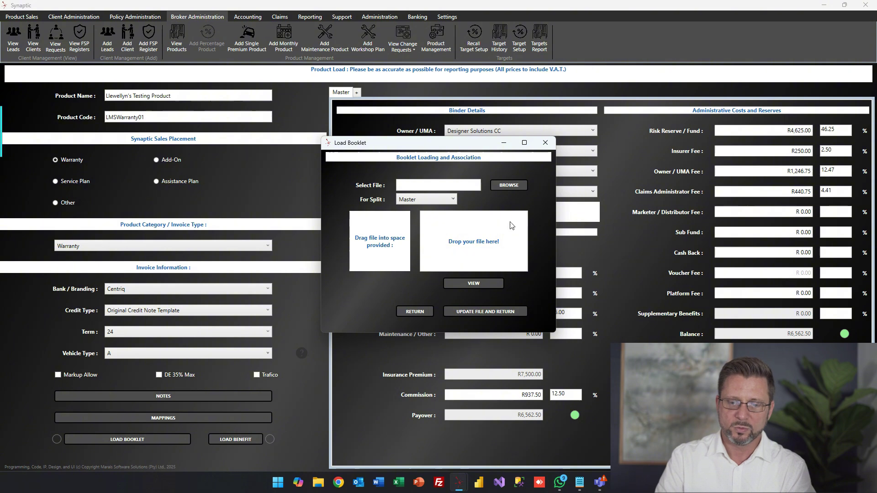
pyautogui.click(508, 185)
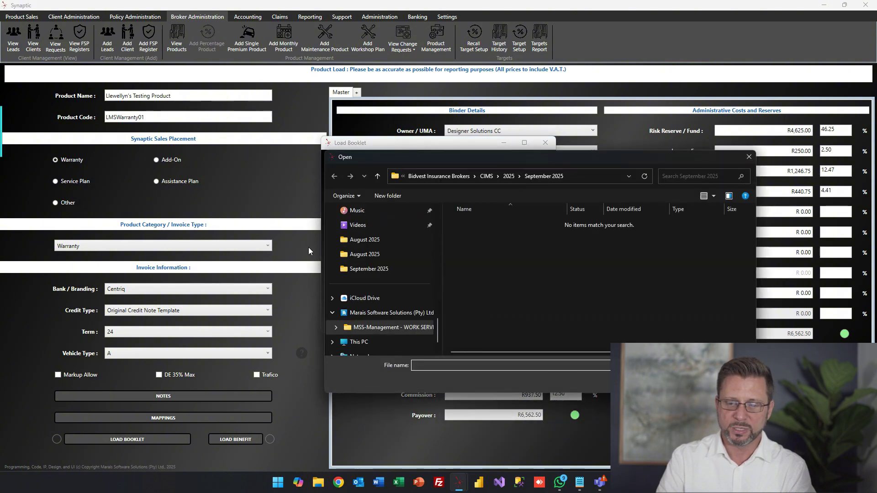
pyautogui.click(384, 298)
pyautogui.scroll(-2, 498, 274)
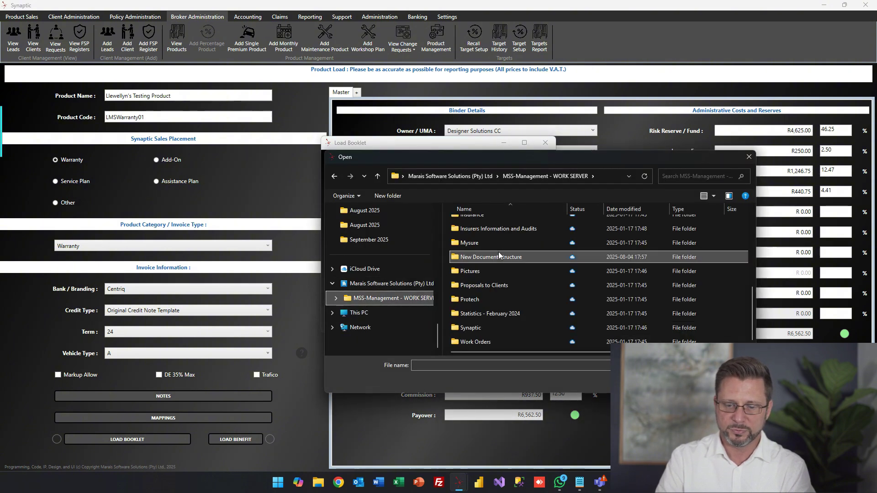
pyautogui.doubleClick(498, 252)
pyautogui.doubleClick(493, 278)
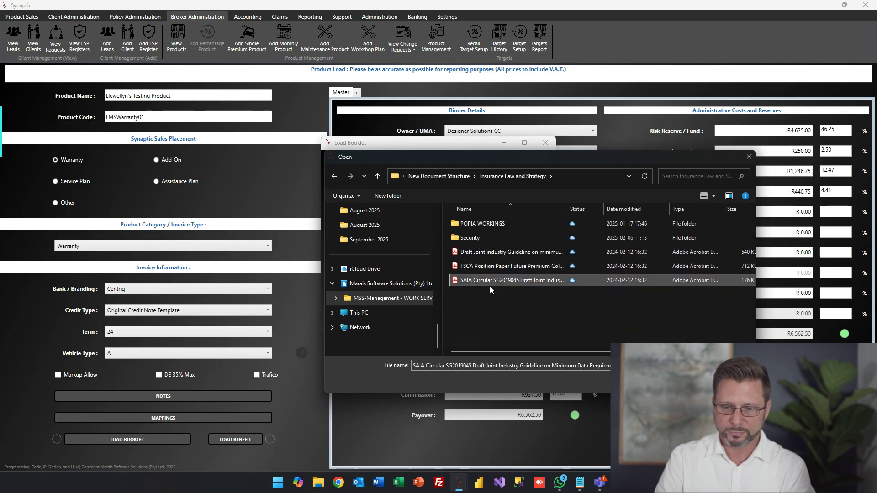
pyautogui.click(489, 281)
pyautogui.press('Return')
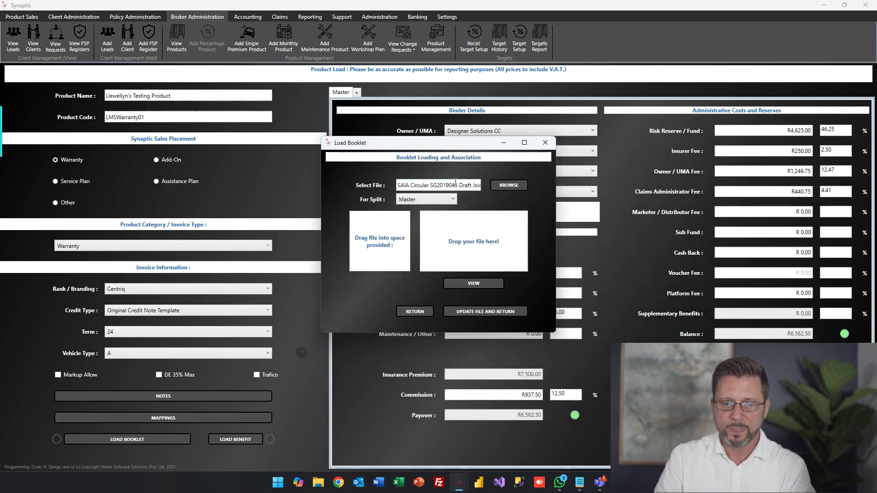
# Step: Save the selected booklet file for the Master split and open the product's benefit loading window
pyautogui.click(491, 314)
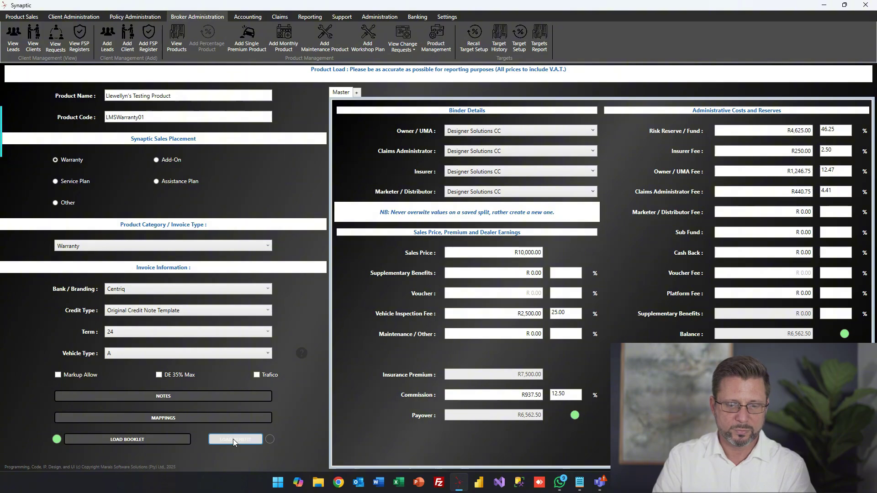
pyautogui.click(233, 440)
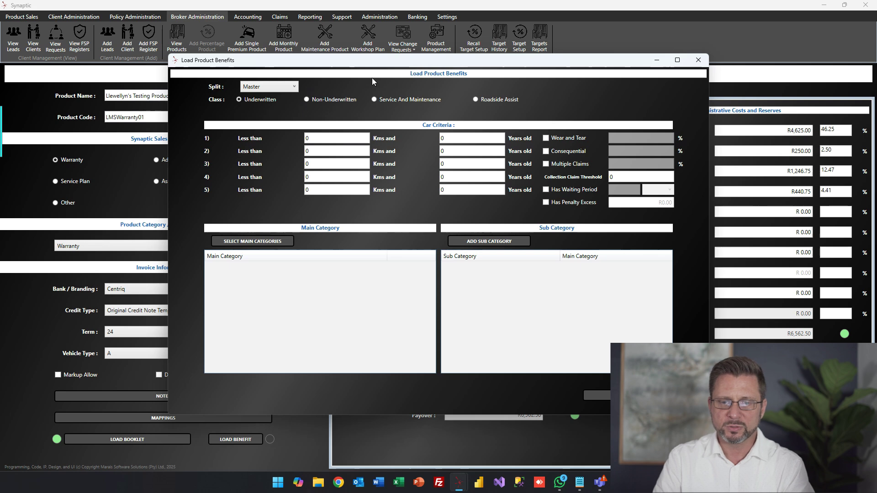
pyautogui.moveTo(390, 61); pyautogui.dragTo(377, 68)
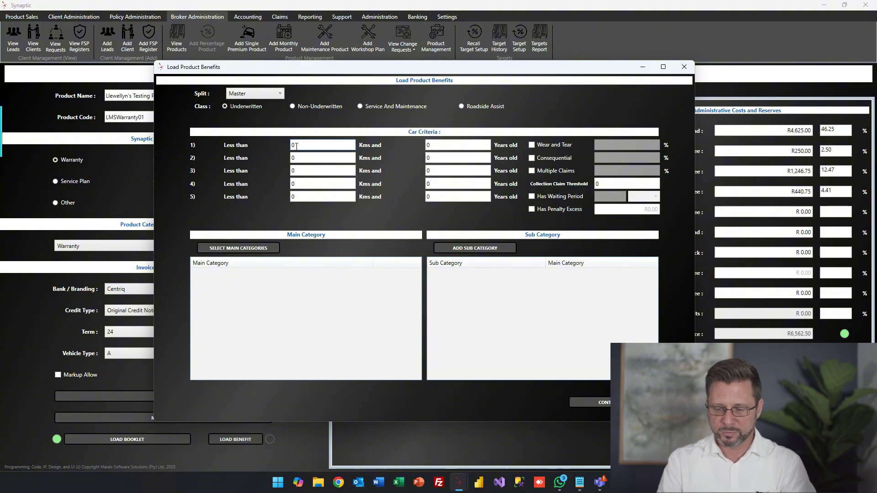
pyautogui.write('999')
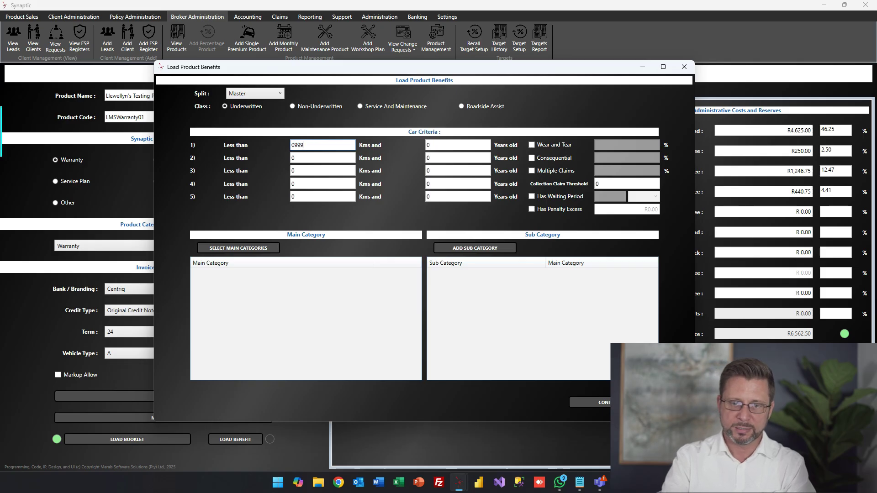
pyautogui.press('BackSpace')
pyautogui.press('BackSpace')
pyautogui.press('BackSpace')
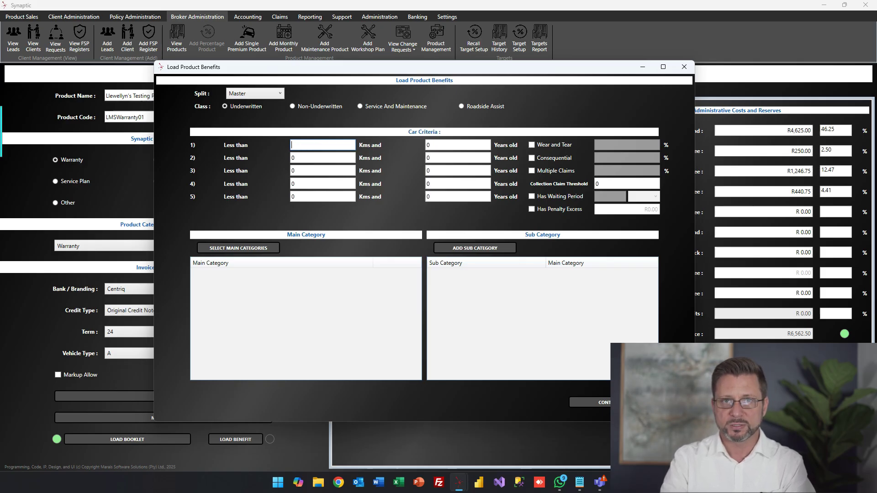
pyautogui.write('999999')
pyautogui.press('Tab')
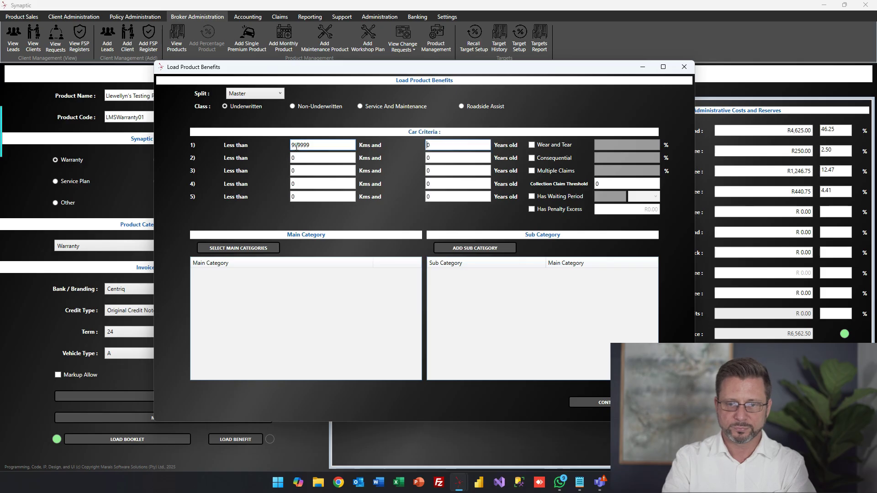
pyautogui.write('99')
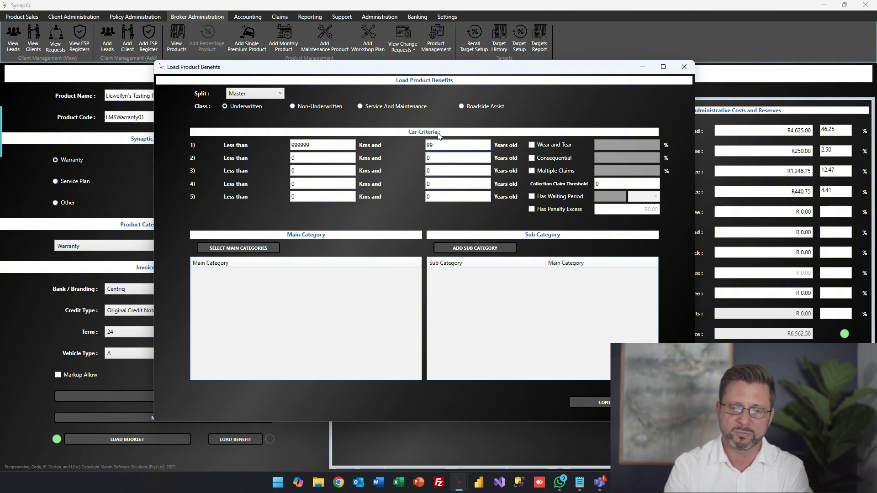
pyautogui.press('BackSpace')
pyautogui.press('BackSpace')
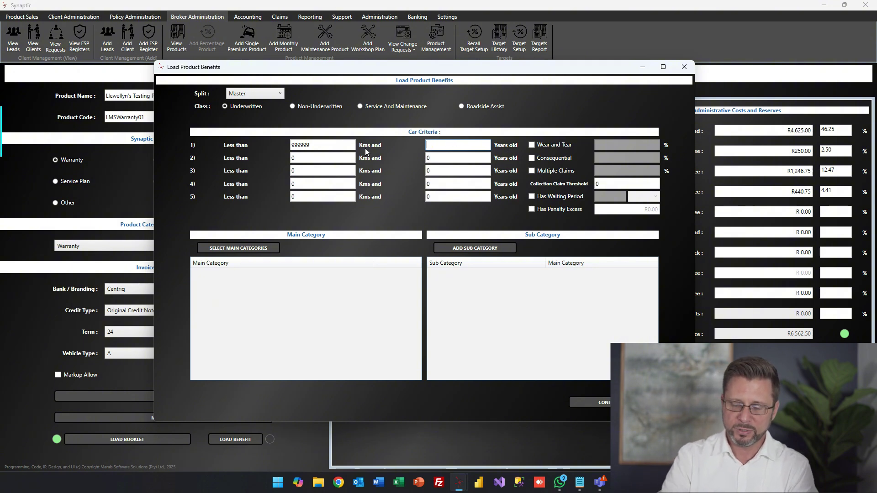
pyautogui.hotkey('shift', 'Tab')
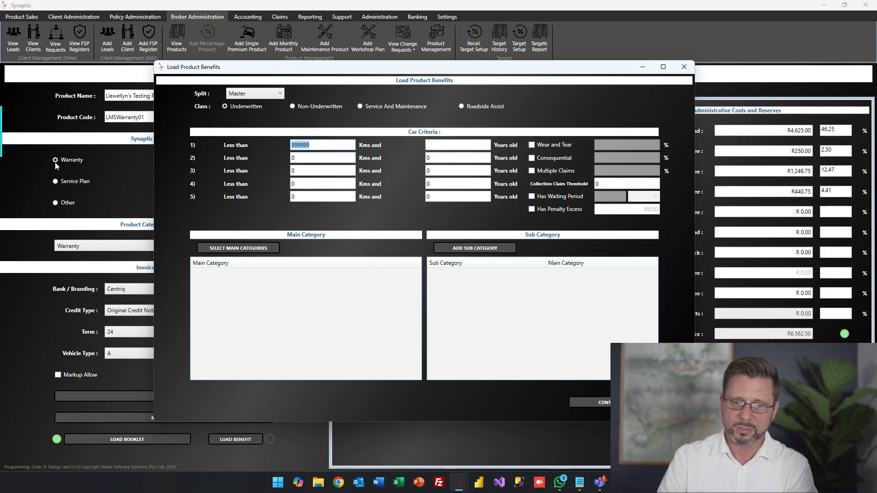
pyautogui.press('BackSpace')
# Step: Set the first car criterion to less than 180000 km and 5 years old
pyautogui.write('180000')
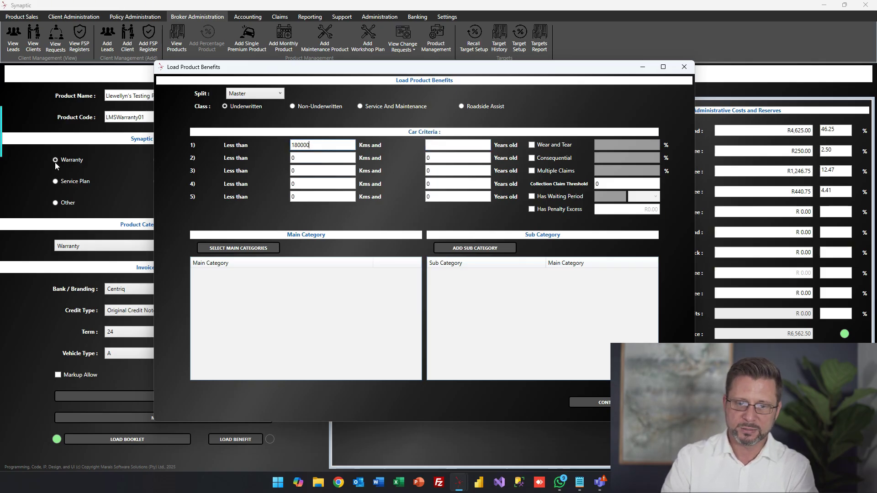
pyautogui.press('Tab')
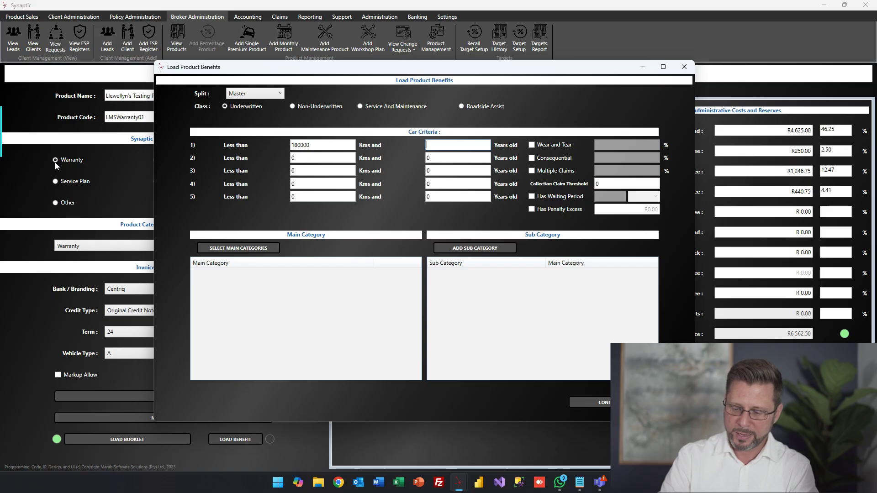
pyautogui.write('5')
pyautogui.press('Tab')
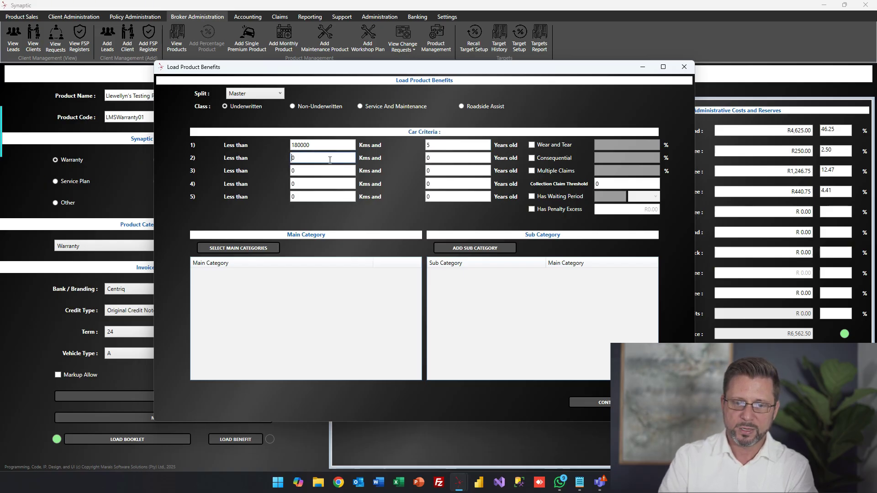
# Step: Set the second car criterion to less than 999999 km and 99 years old
pyautogui.click(311, 158)
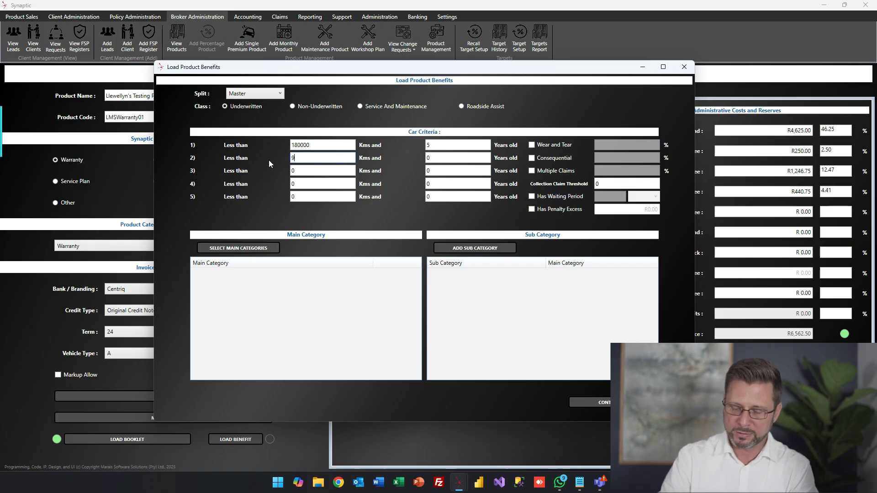
pyautogui.write('999999')
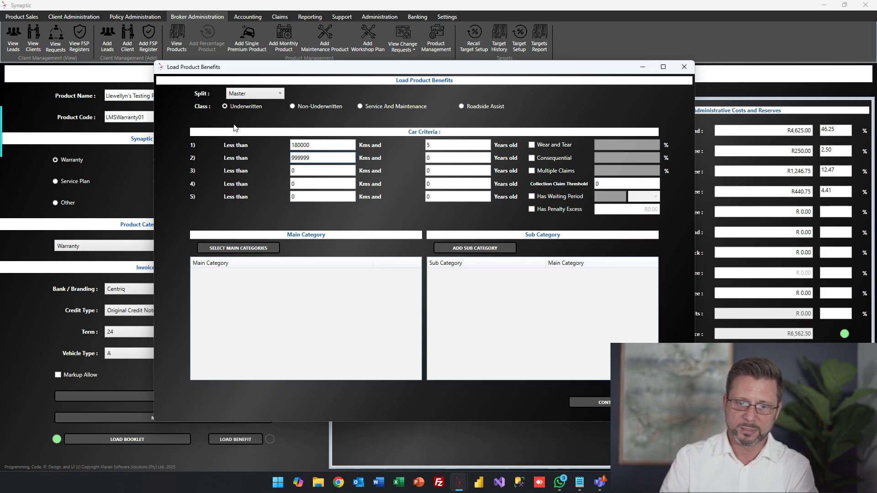
pyautogui.press('Tab')
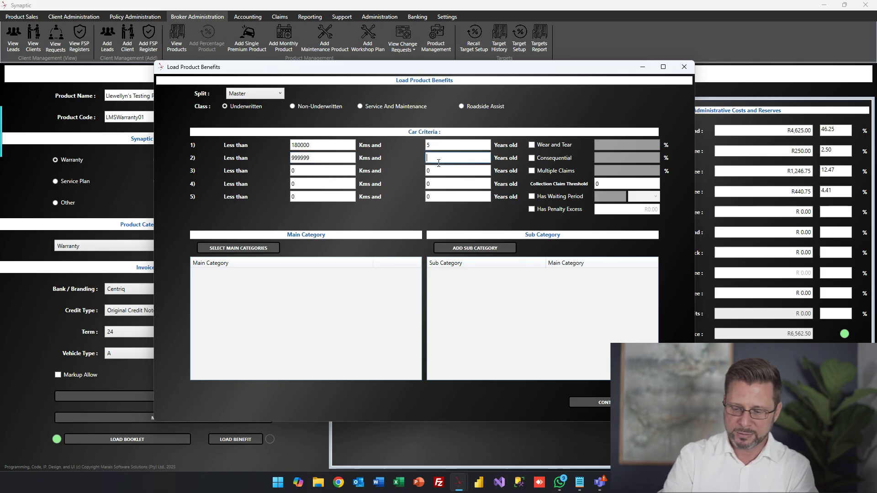
pyautogui.write('99')
pyautogui.click(446, 144)
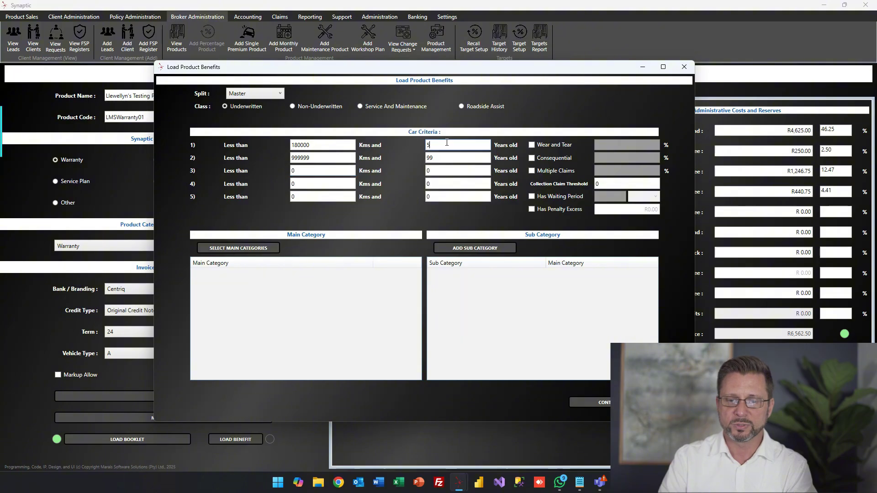
pyautogui.click(439, 159)
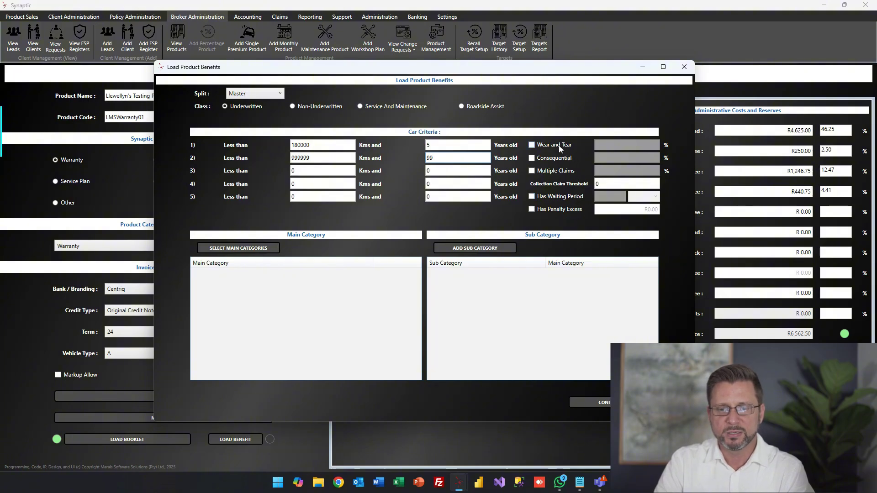
# Step: Enable Wear and Tear for the benefits and set its percentage to 50
pyautogui.click(532, 145)
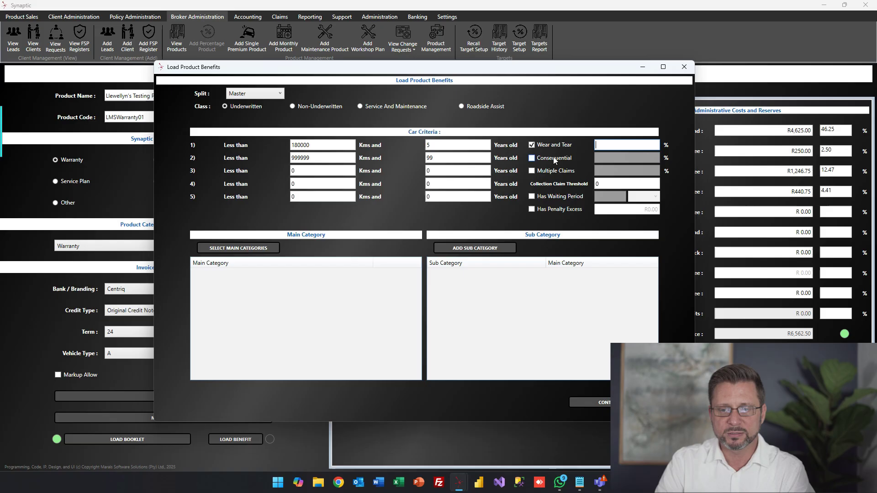
pyautogui.click(625, 143)
pyautogui.write('0')
pyautogui.press('BackSpace')
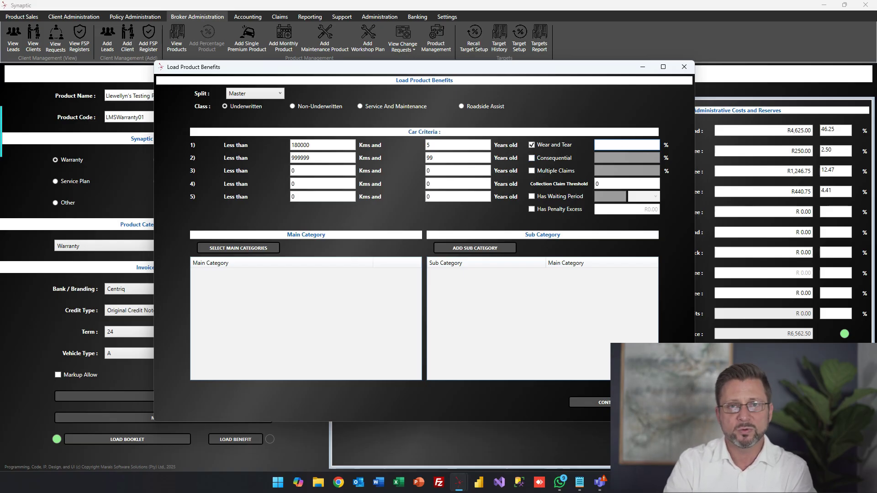
pyautogui.write('50')
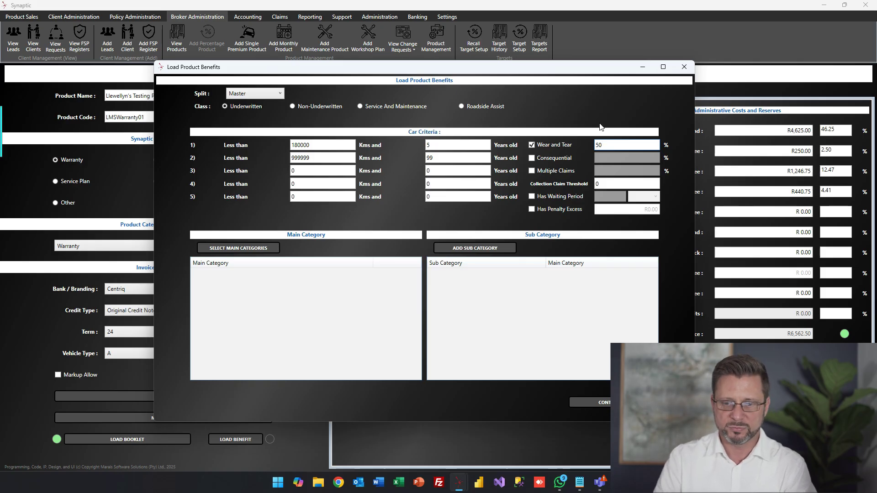
pyautogui.press('Tab')
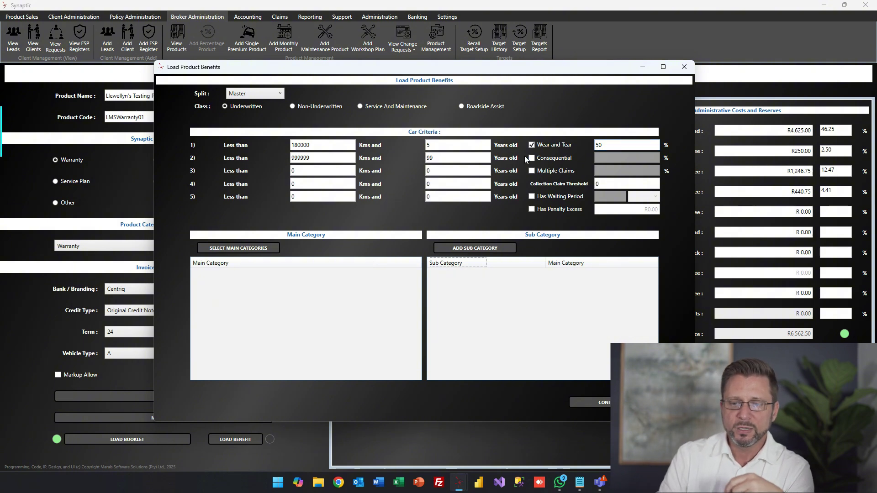
pyautogui.click(540, 158)
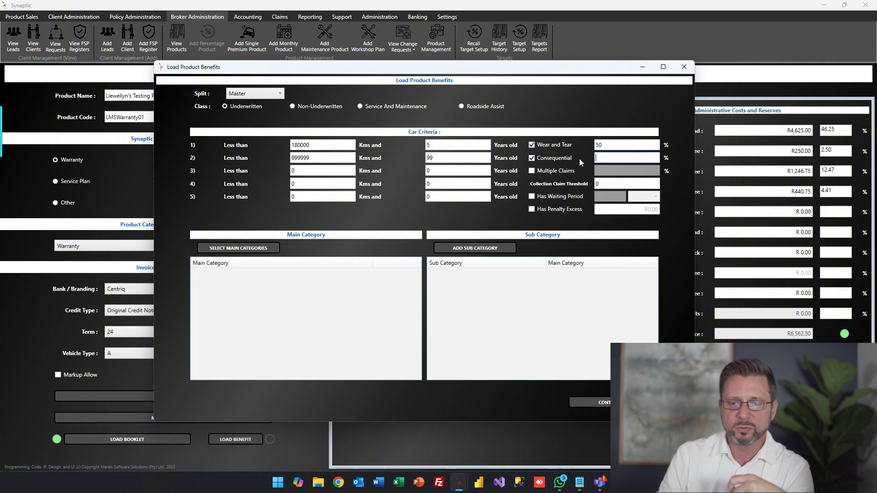
pyautogui.click(539, 160)
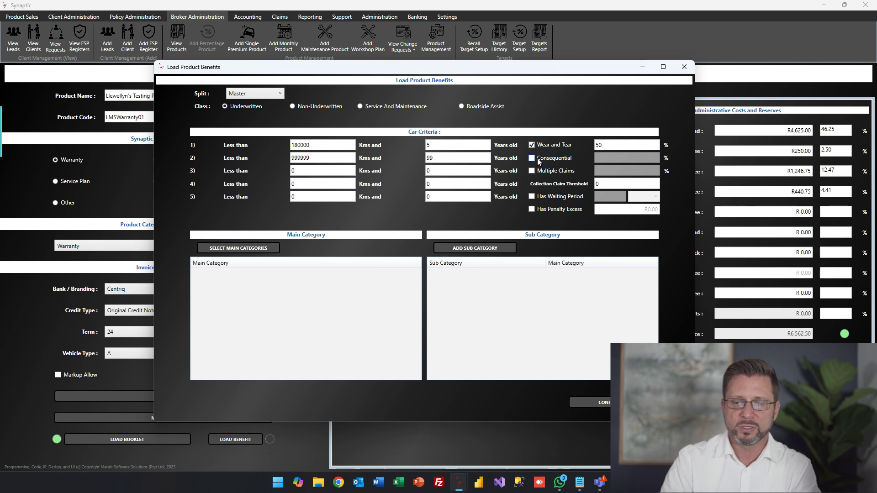
pyautogui.click(540, 163)
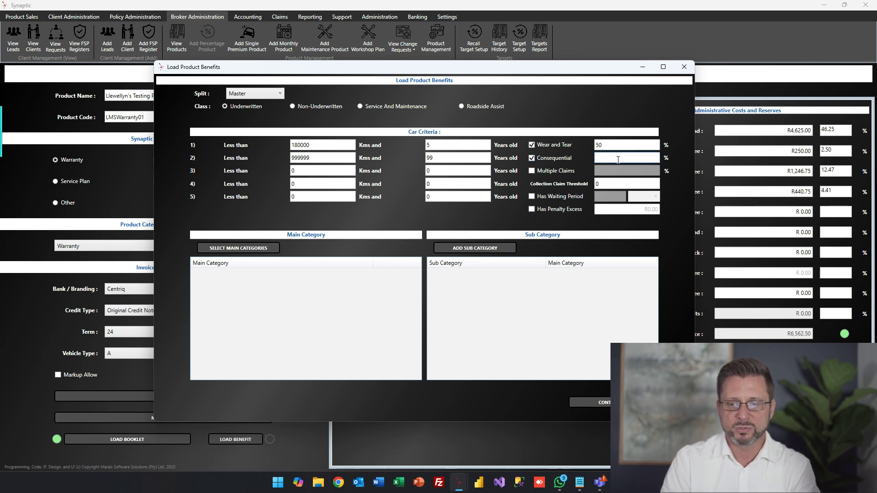
pyautogui.click(531, 159)
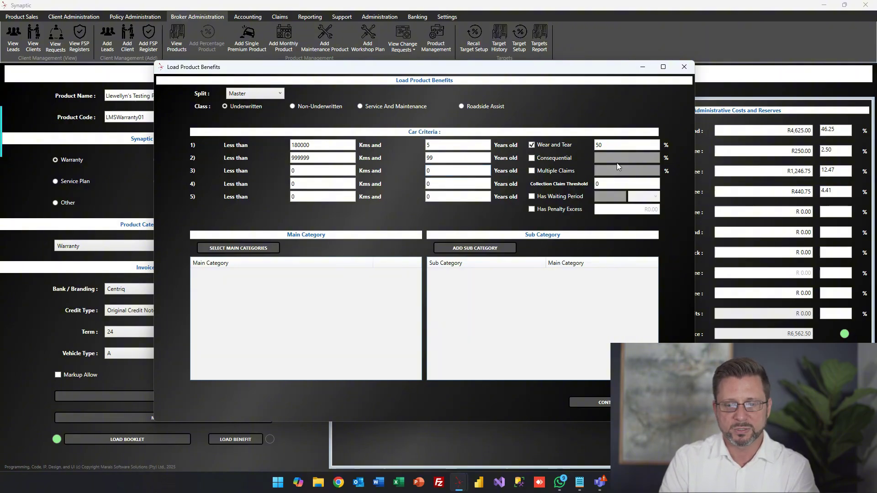
pyautogui.click(532, 172)
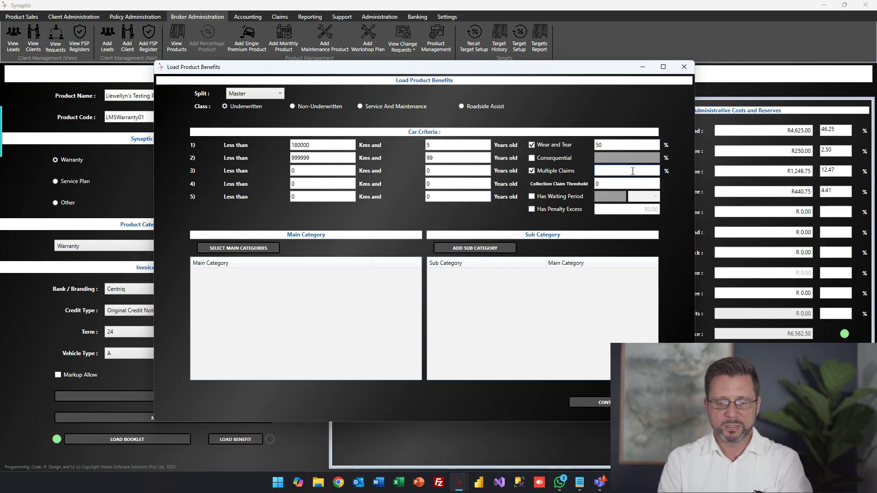
pyautogui.click(633, 171)
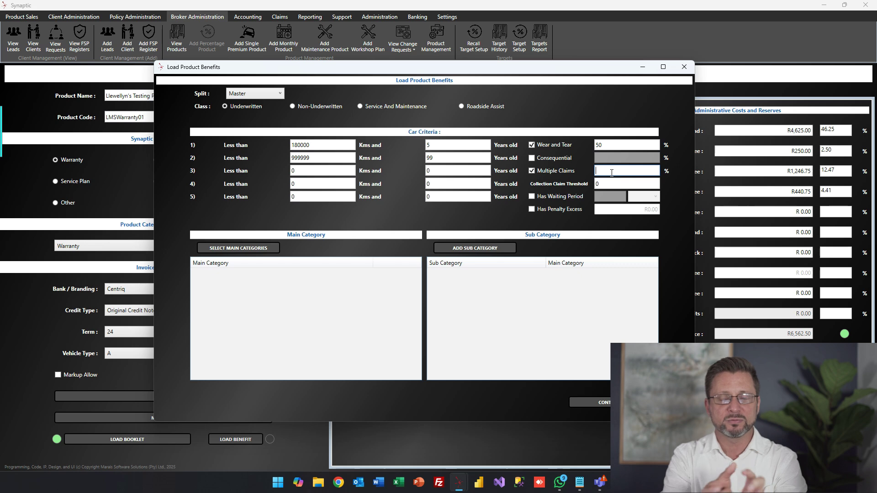
pyautogui.click(533, 171)
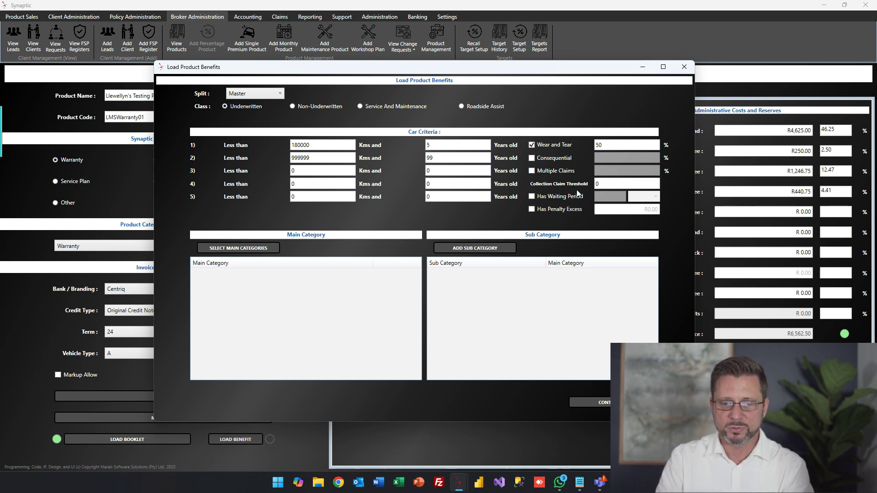
pyautogui.click(532, 197)
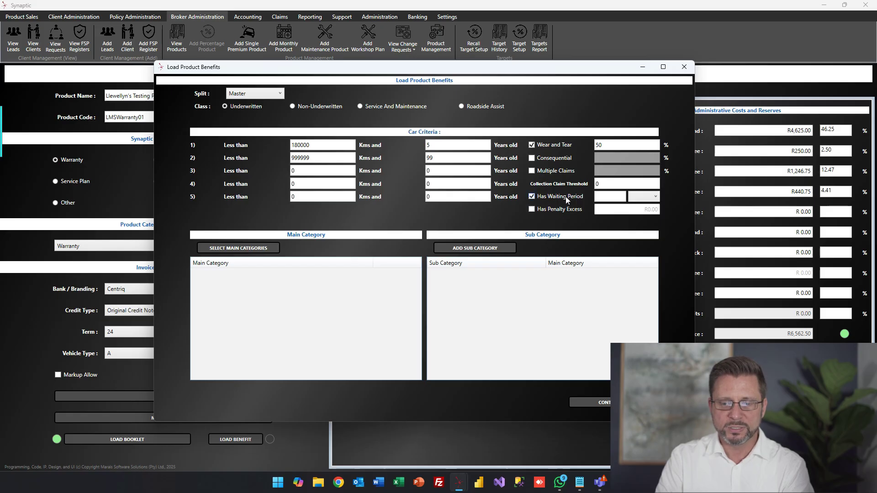
pyautogui.click(619, 196)
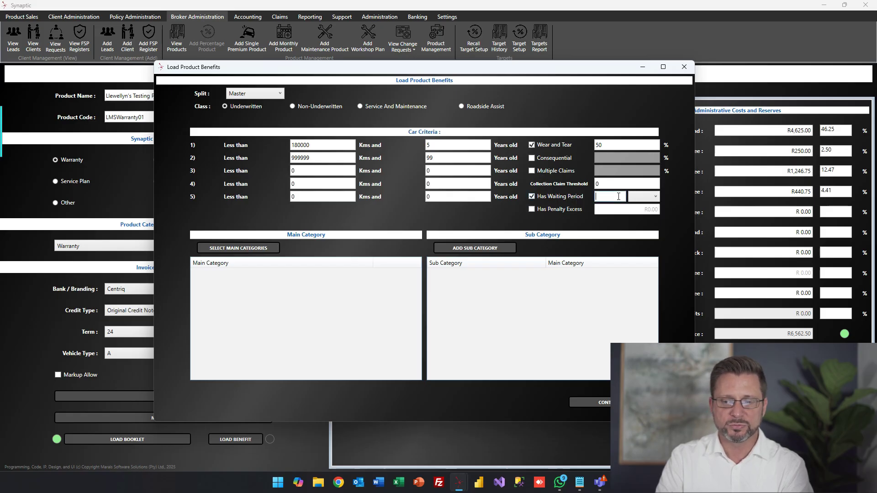
pyautogui.click(650, 197)
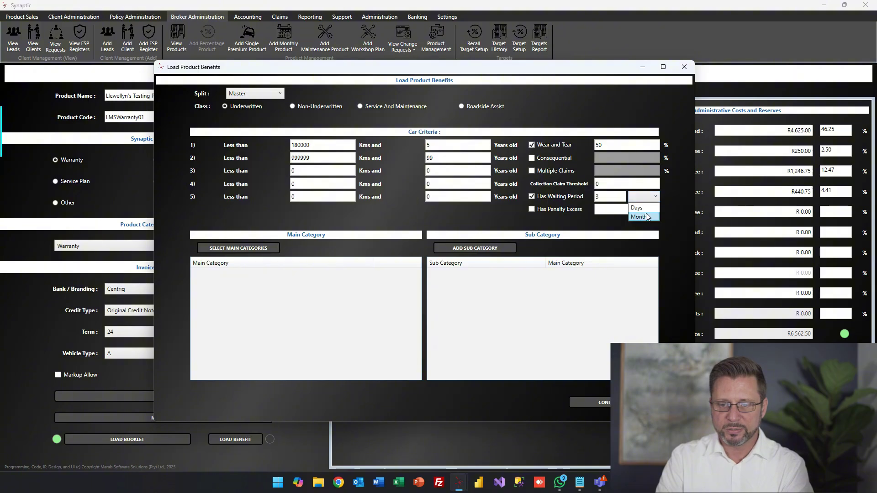
pyautogui.click(532, 200)
pyautogui.click(532, 197)
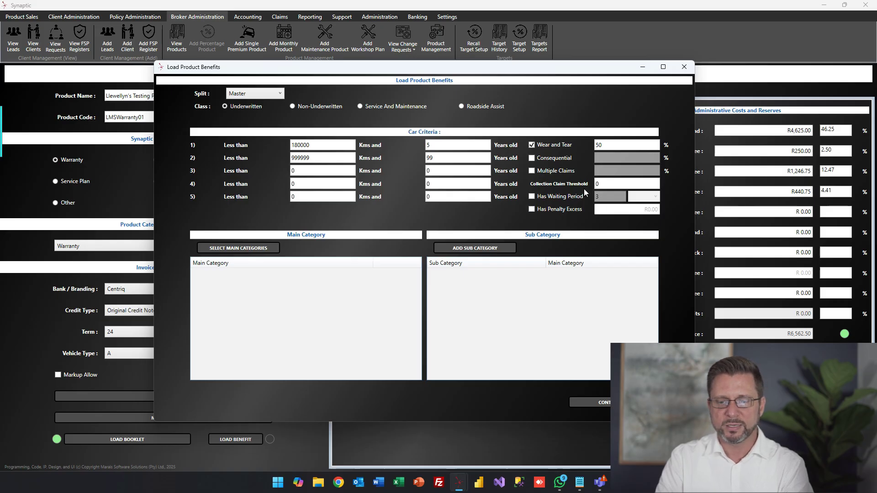
pyautogui.click(531, 196)
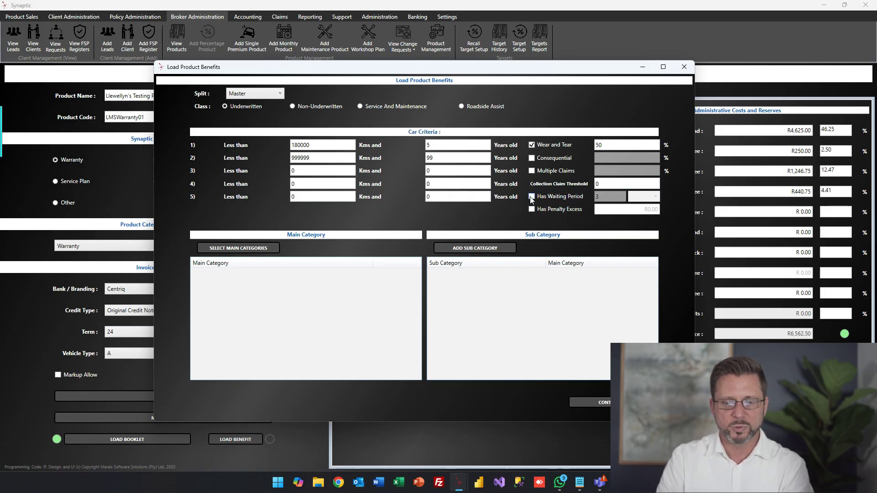
pyautogui.doubleClick(596, 198)
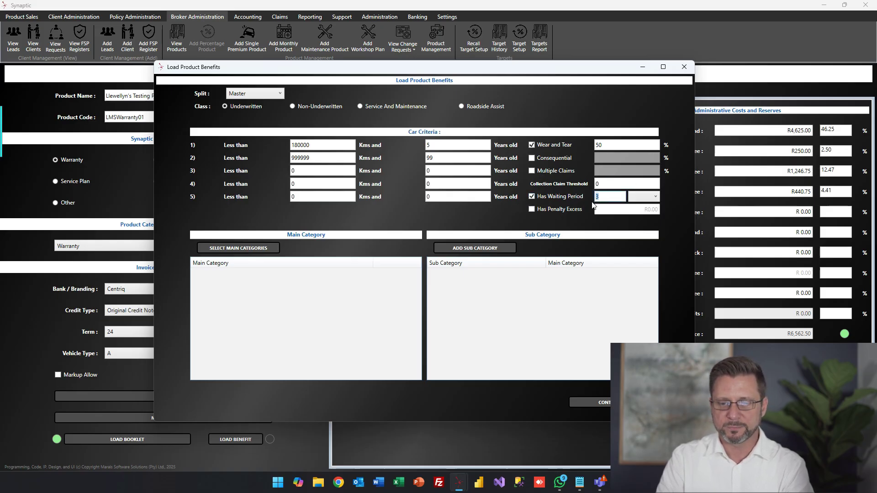
pyautogui.click(532, 197)
pyautogui.click(536, 210)
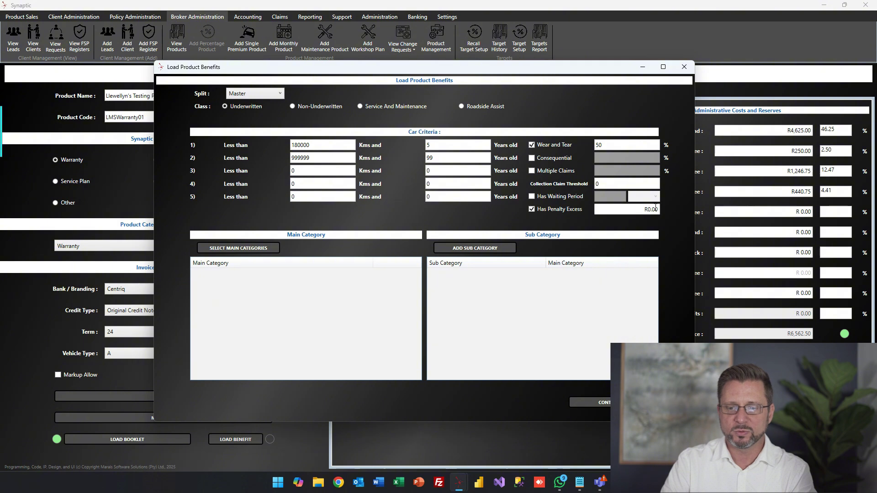
pyautogui.click(634, 212)
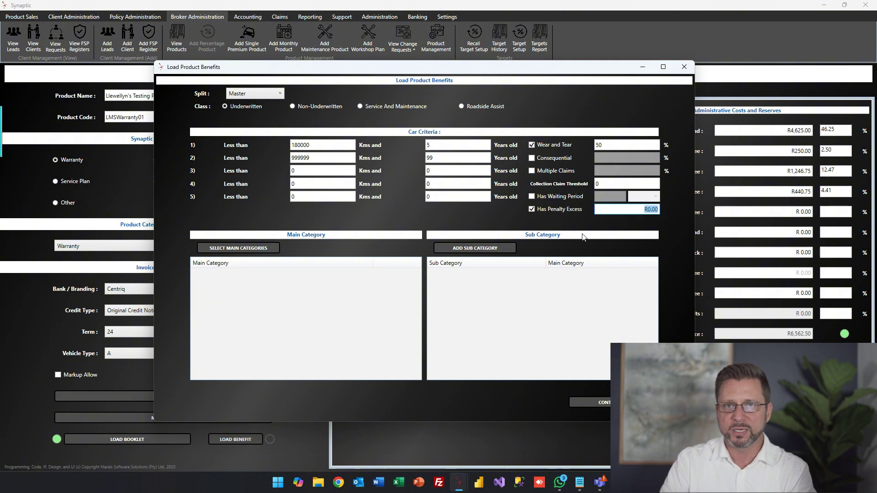
pyautogui.click(532, 210)
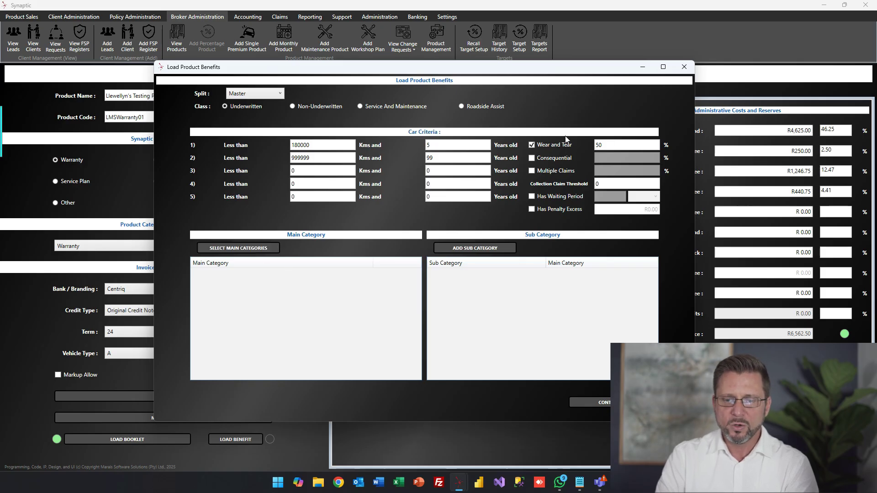
# Step: Find and select the Engine (Underwritten) and Gearbox (Underwritten) main categories for the benefits
pyautogui.click(249, 249)
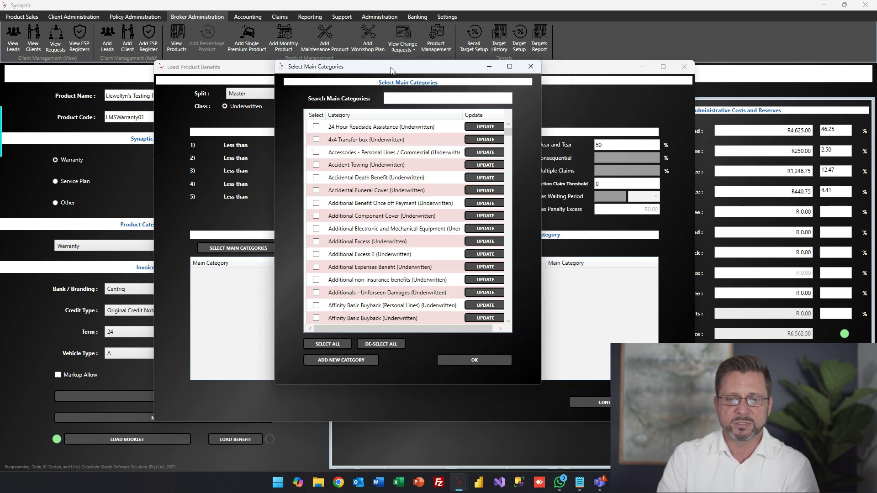
pyautogui.click(403, 102)
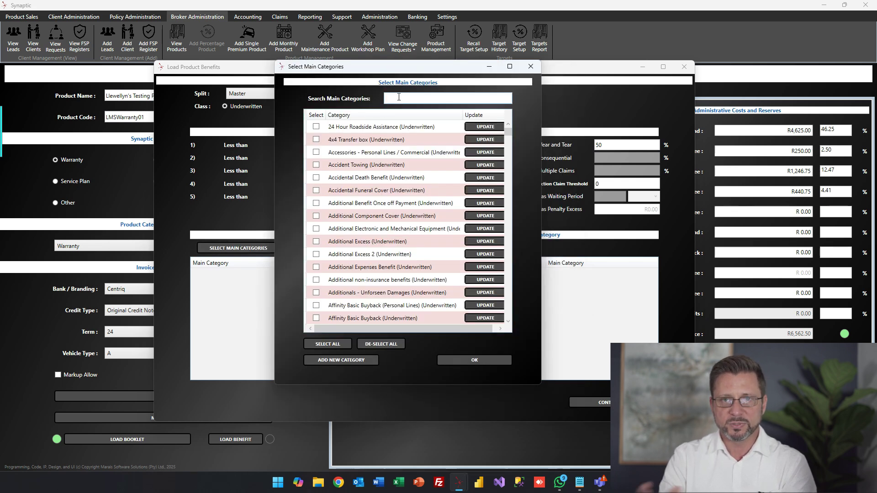
pyautogui.write('Engine')
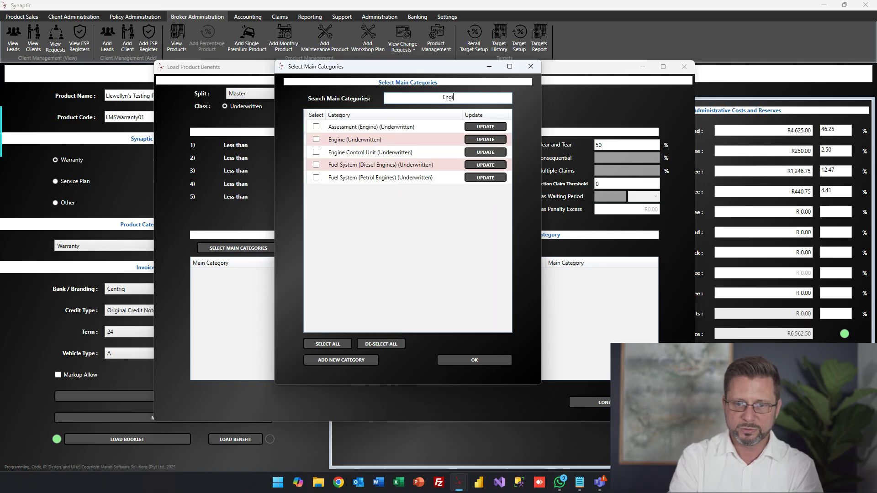
pyautogui.click(398, 139)
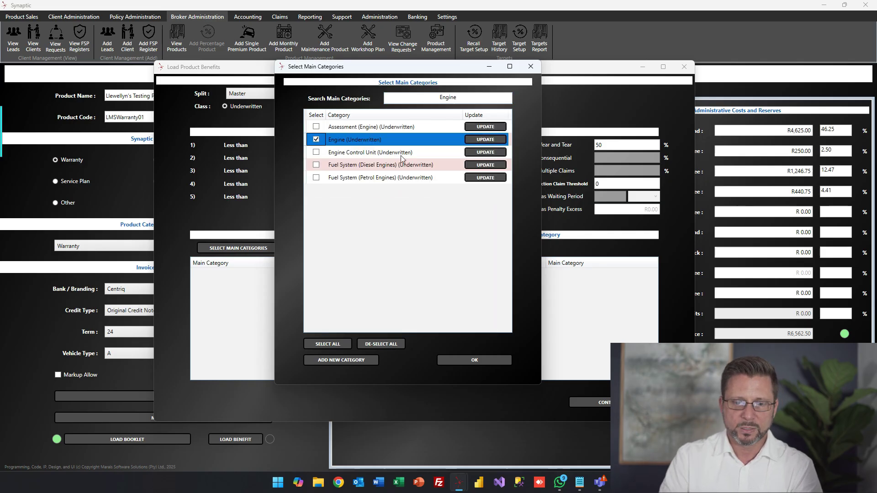
pyautogui.doubleClick(470, 99)
pyautogui.press('BackSpace')
pyautogui.write('Gea')
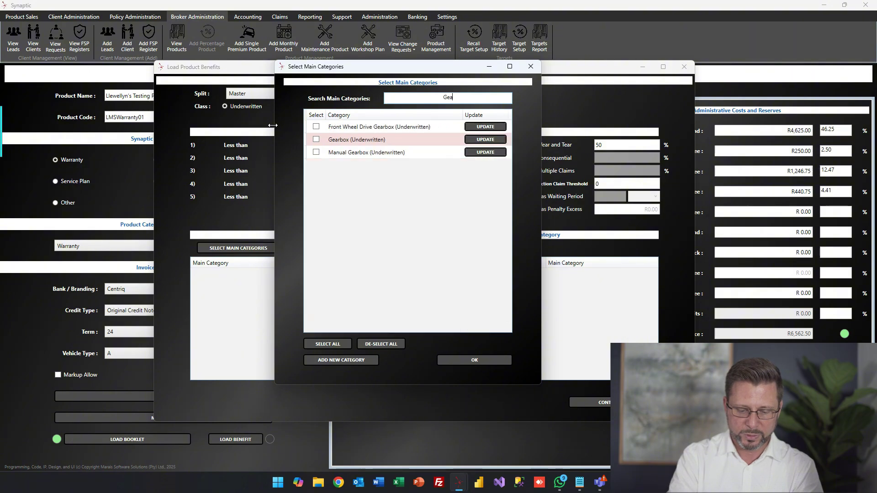
pyautogui.write('rbox')
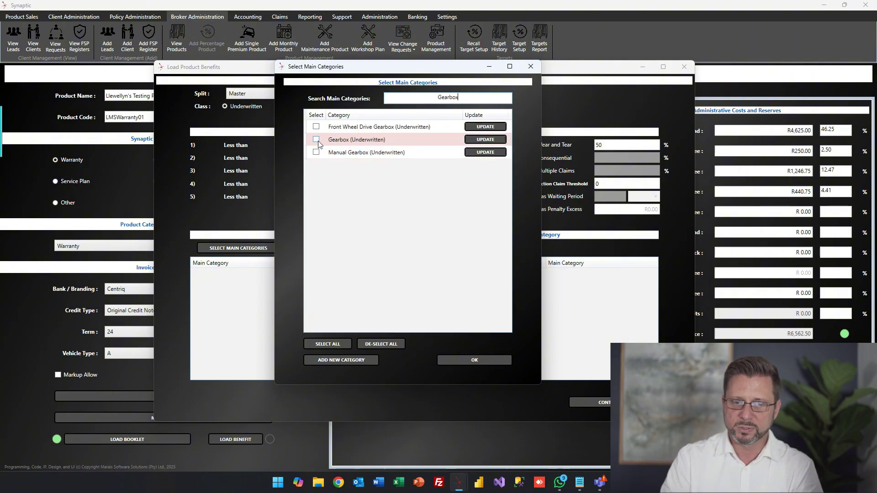
pyautogui.click(316, 139)
# Step: Search the main categories for "Trans", select Automatic Transmission and Transmission (Manual), and confirm the category selection
pyautogui.doubleClick(420, 99)
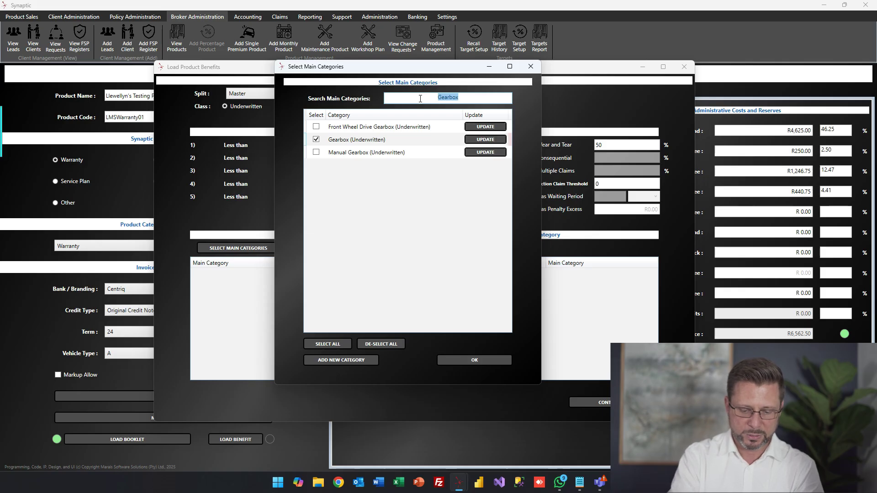
pyautogui.write('Trans')
pyautogui.click(315, 139)
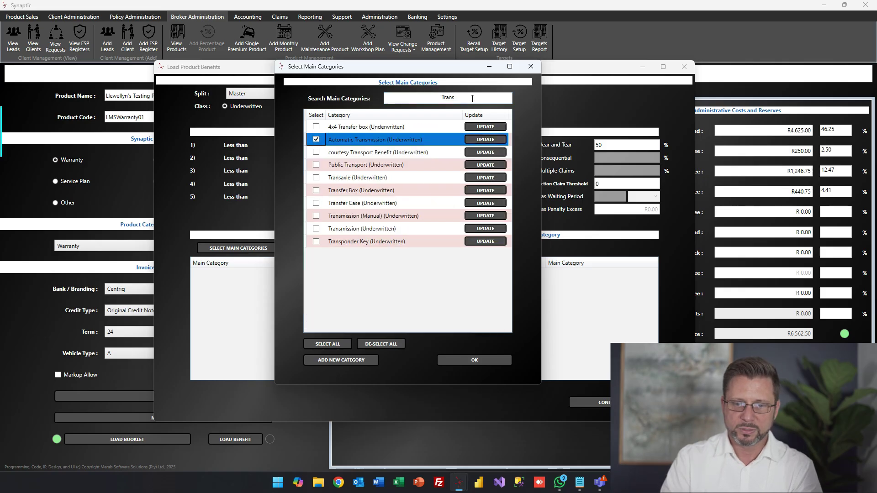
pyautogui.moveTo(472, 98); pyautogui.dragTo(399, 108)
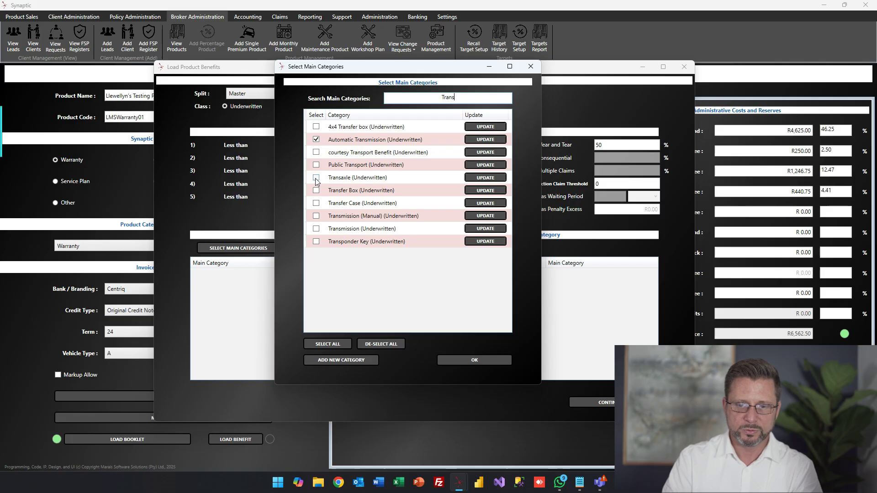
pyautogui.click(316, 178)
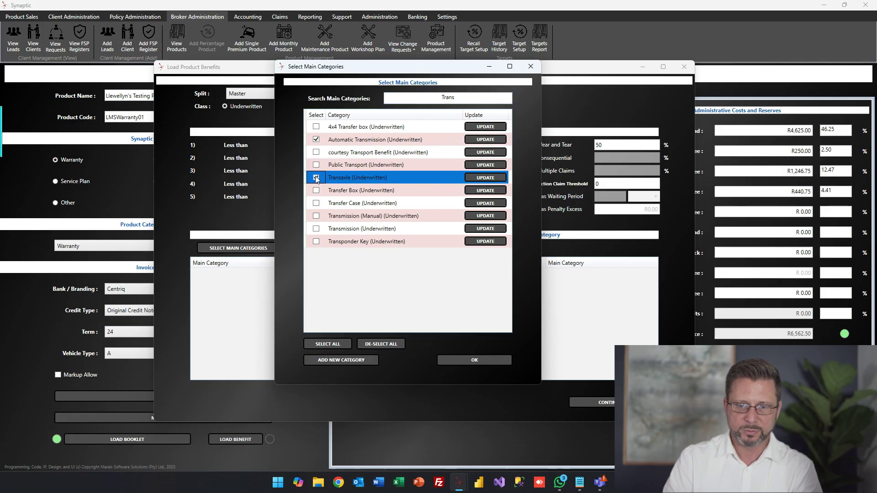
pyautogui.click(316, 178)
pyautogui.click(316, 216)
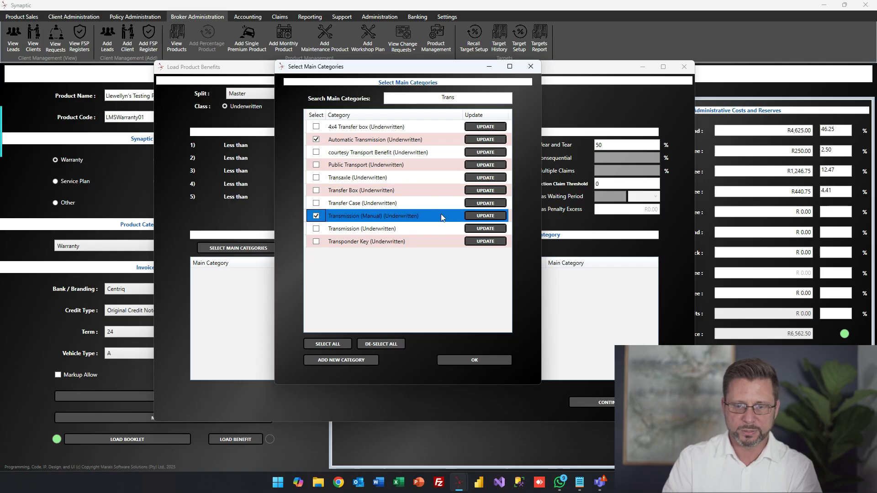
pyautogui.click(470, 362)
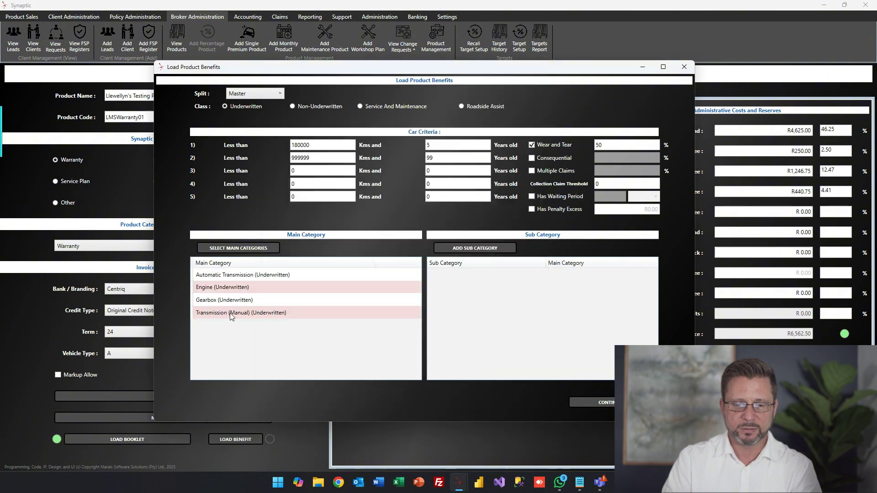
# Step: Replace the Gearbox main category with Clutch & Flywheel (Underwritten)
pyautogui.click(231, 275)
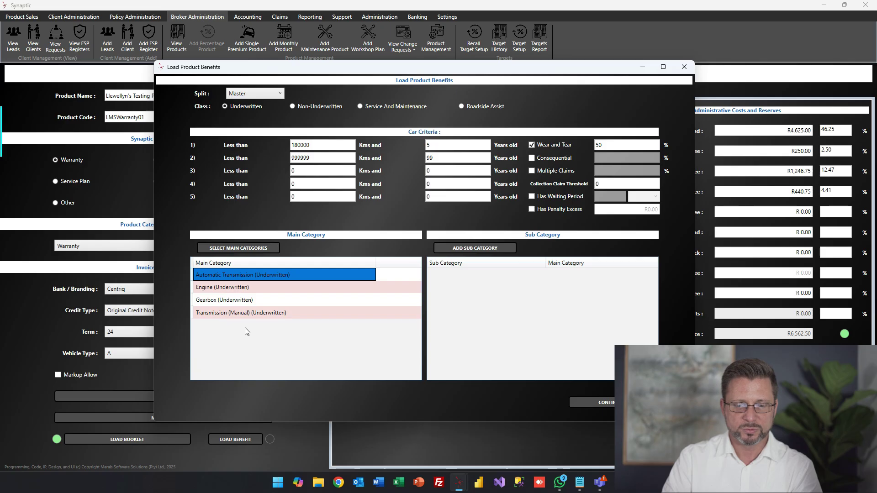
pyautogui.click(238, 248)
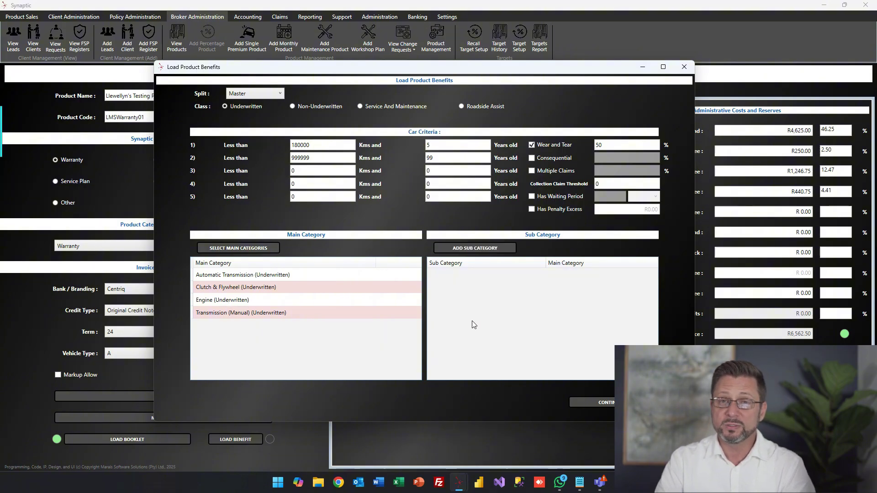
# Step: Add the Automatic Transmission sub categories Cables, Casings, Double clutches, Gear lever, Linkages and Mechatronics to the benefits
pyautogui.click(477, 251)
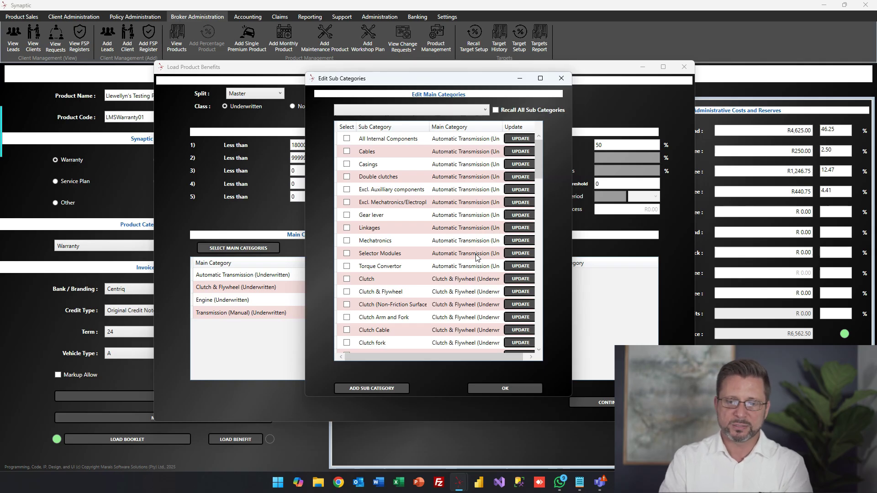
pyautogui.click(423, 114)
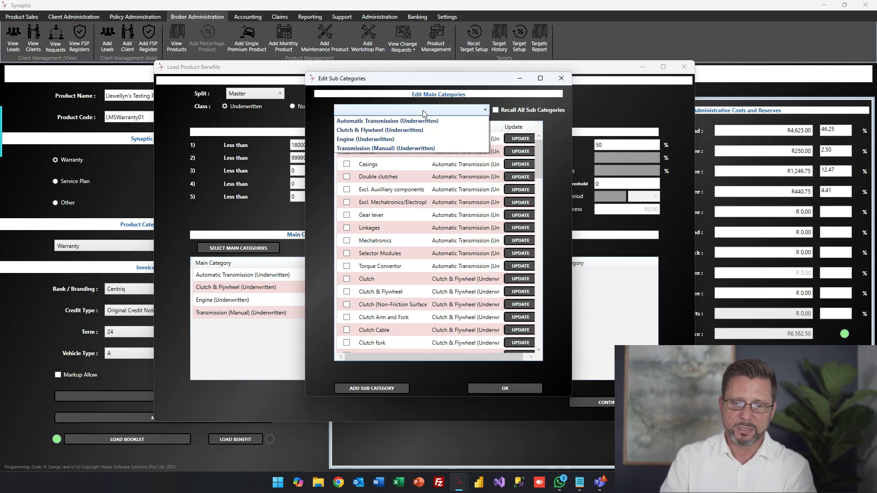
pyautogui.click(408, 120)
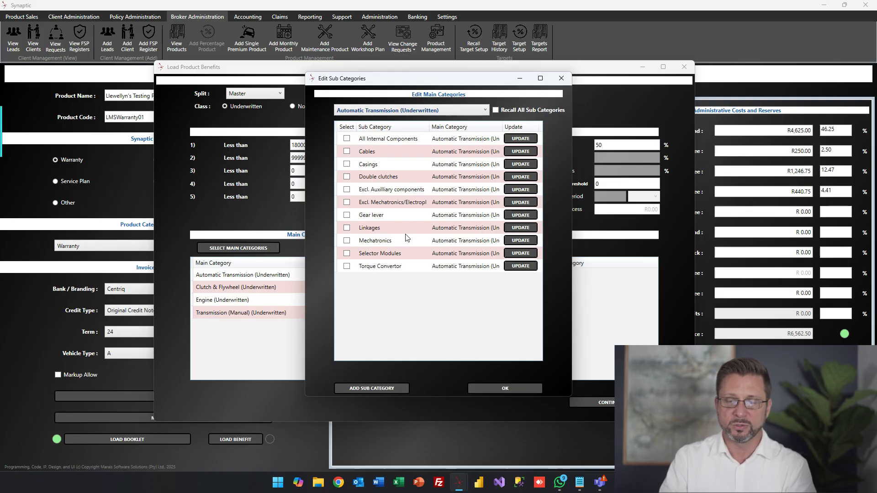
pyautogui.click(347, 151)
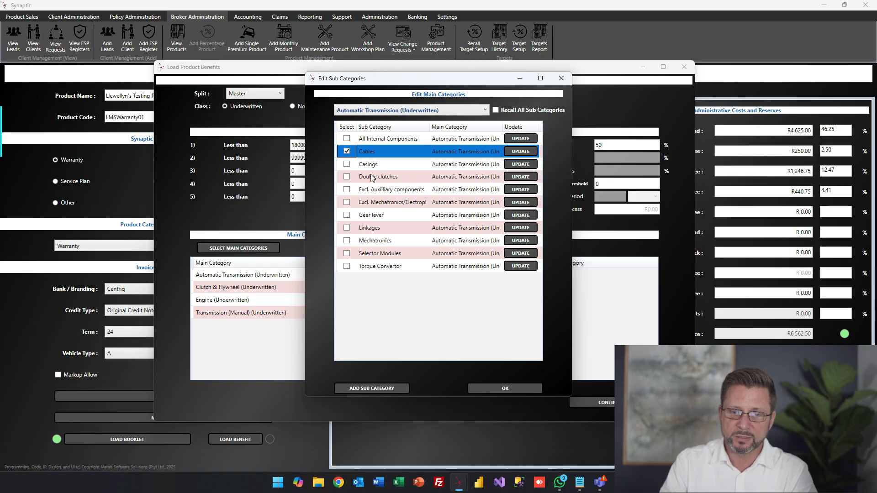
pyautogui.click(347, 165)
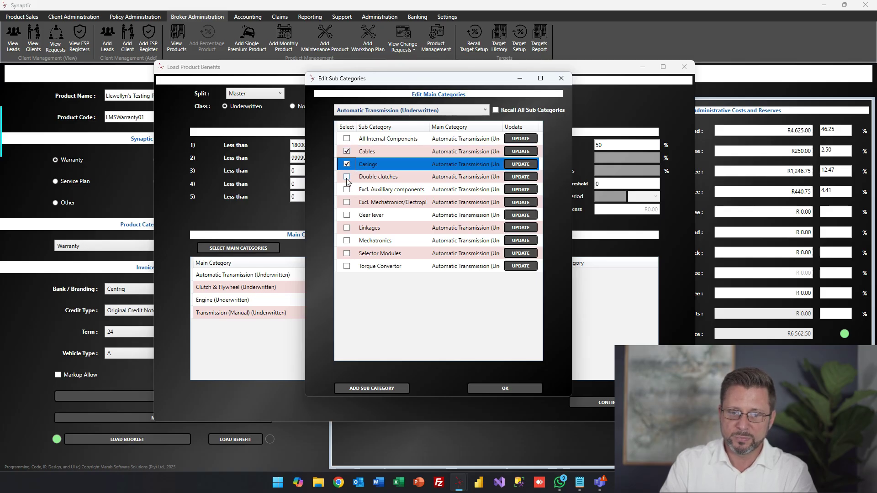
pyautogui.click(347, 177)
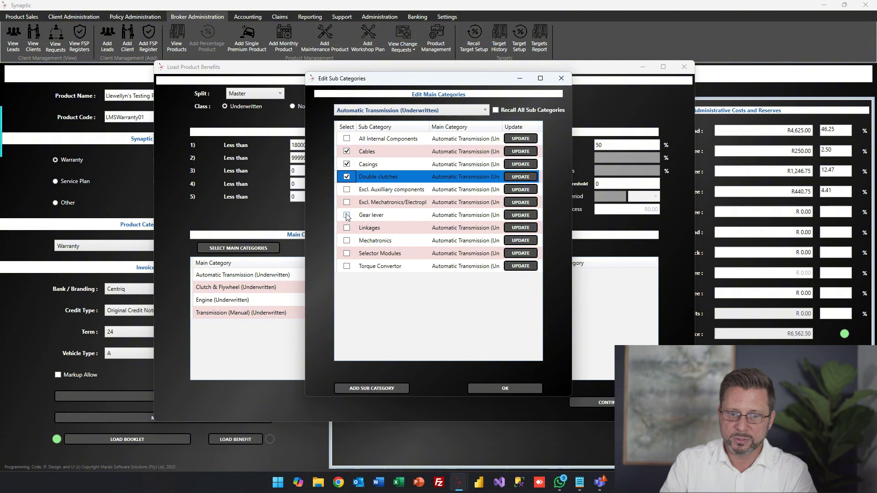
pyautogui.click(347, 215)
pyautogui.click(346, 228)
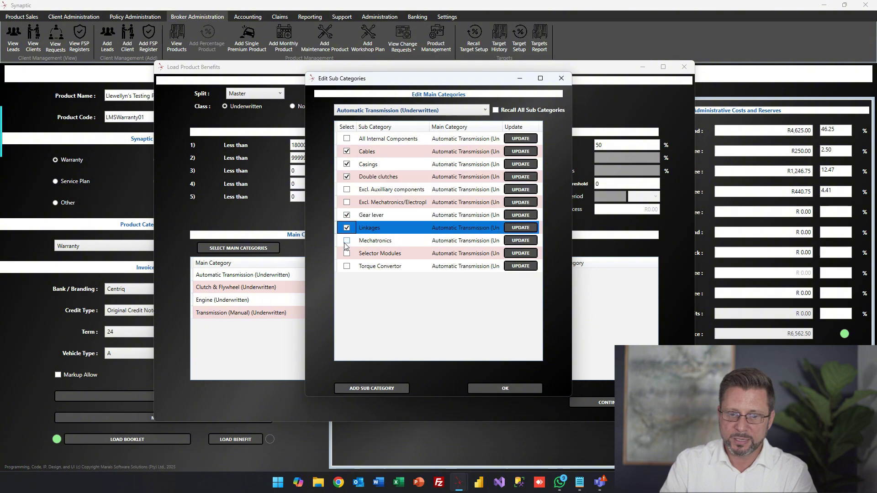
pyautogui.click(346, 241)
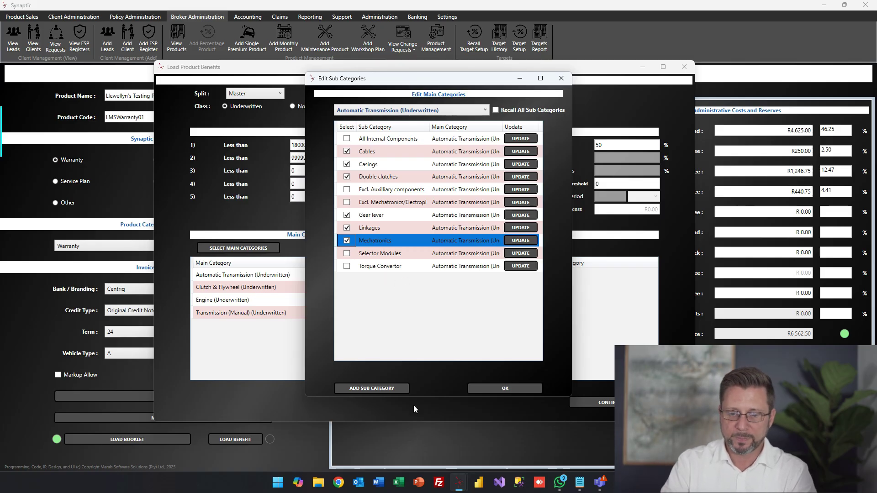
pyautogui.click(505, 388)
# Step: Add the Clutch & Flywheel sub categories, including Clutch and Clutch (Non-Friction Surfaces), to the benefits
pyautogui.click(475, 248)
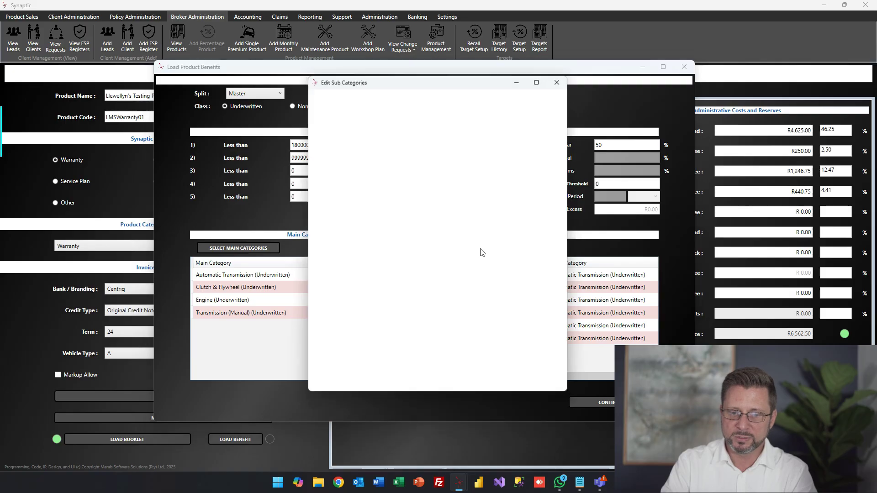
pyautogui.click(439, 110)
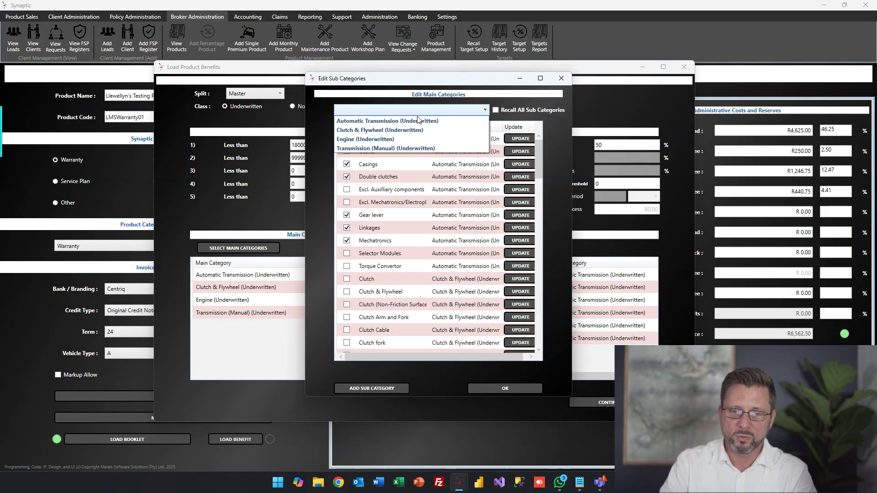
pyautogui.click(407, 130)
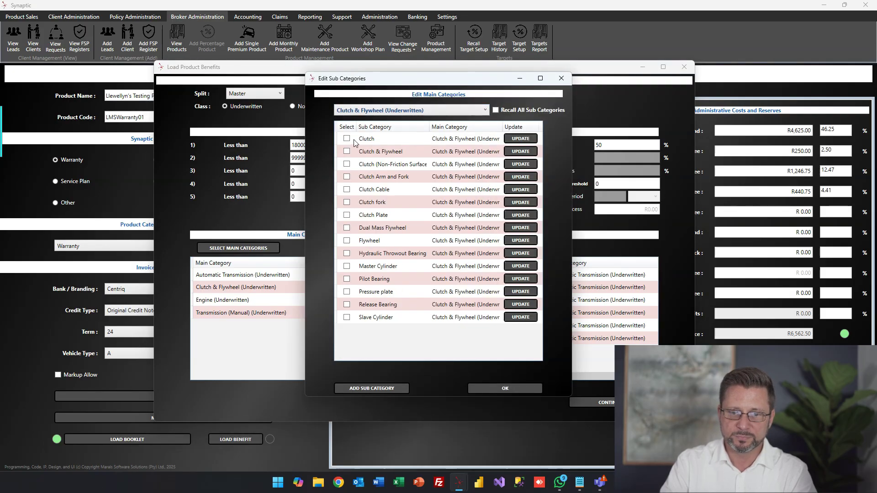
pyautogui.click(346, 138)
pyautogui.click(534, 388)
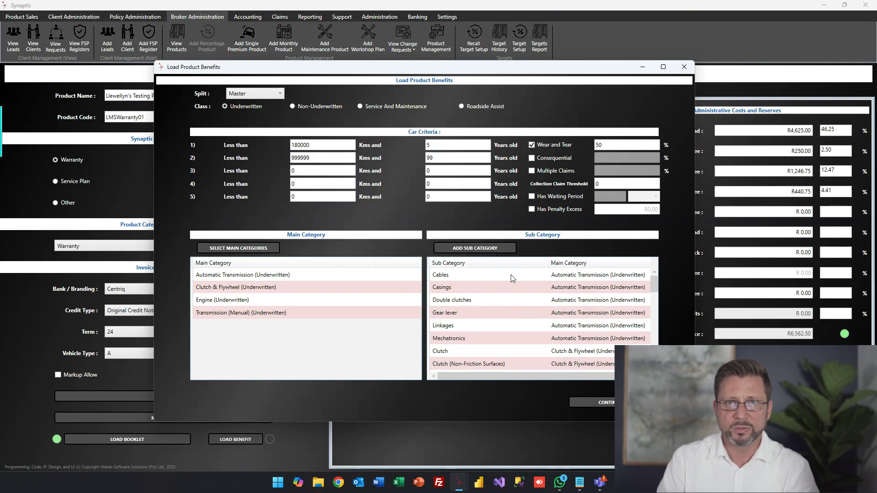
# Step: Continue to the benefit details, maximize that window, and select the Up To Vehicle Value cell for Automatic Transmission
pyautogui.click(604, 403)
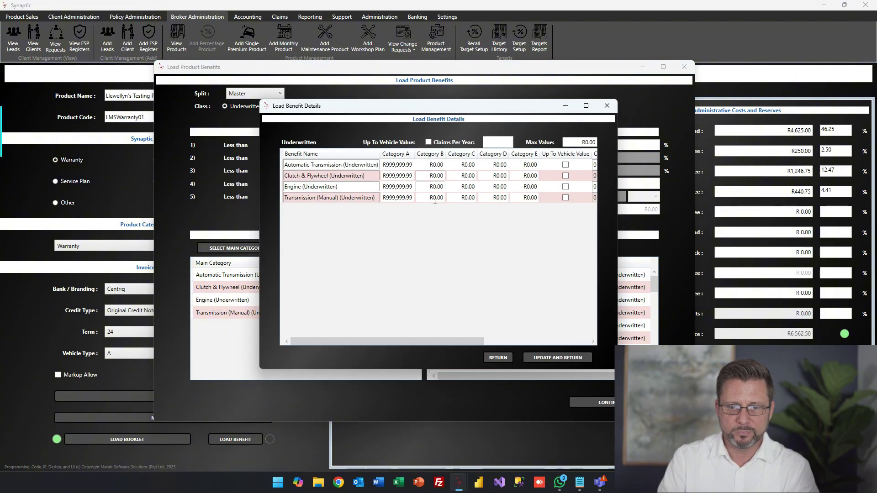
pyautogui.moveTo(456, 111); pyautogui.dragTo(520, 122)
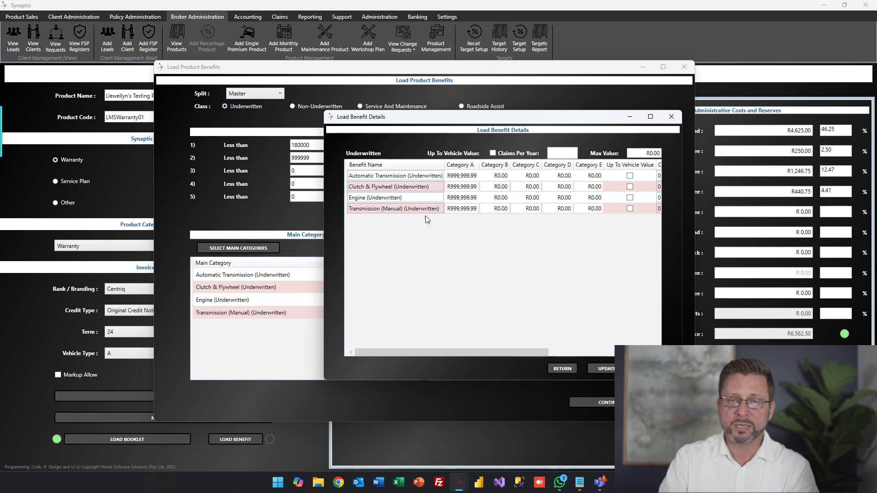
pyautogui.moveTo(467, 118); pyautogui.dragTo(422, 180)
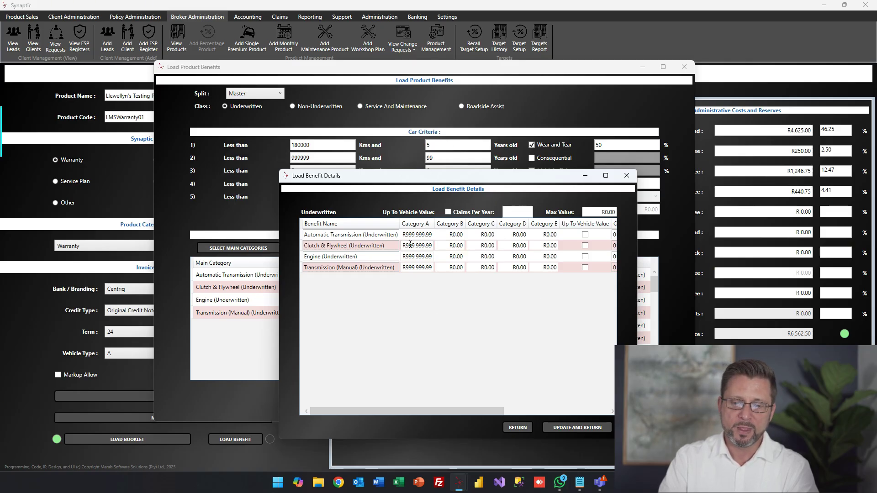
pyautogui.moveTo(361, 179)
pyautogui.mouseDown()
pyautogui.moveTo(384, 204)
pyautogui.moveTo(377, 179)
pyautogui.mouseUp()
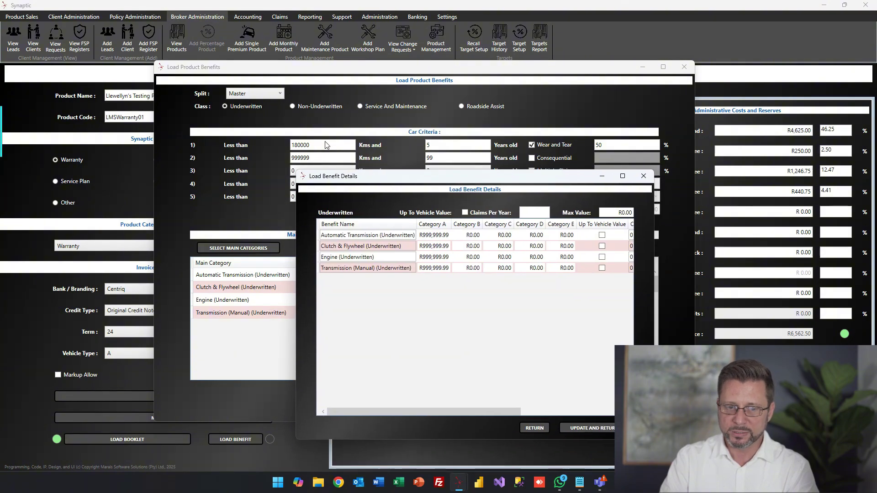
pyautogui.click(623, 175)
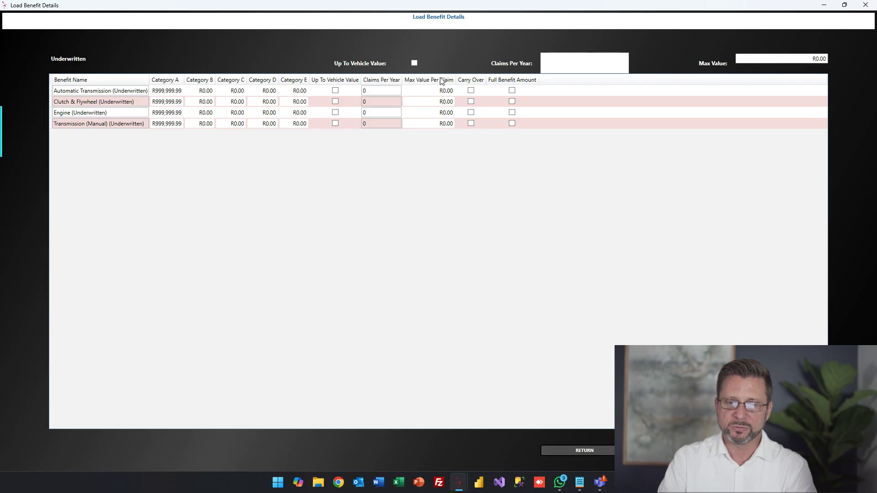
pyautogui.click(335, 90)
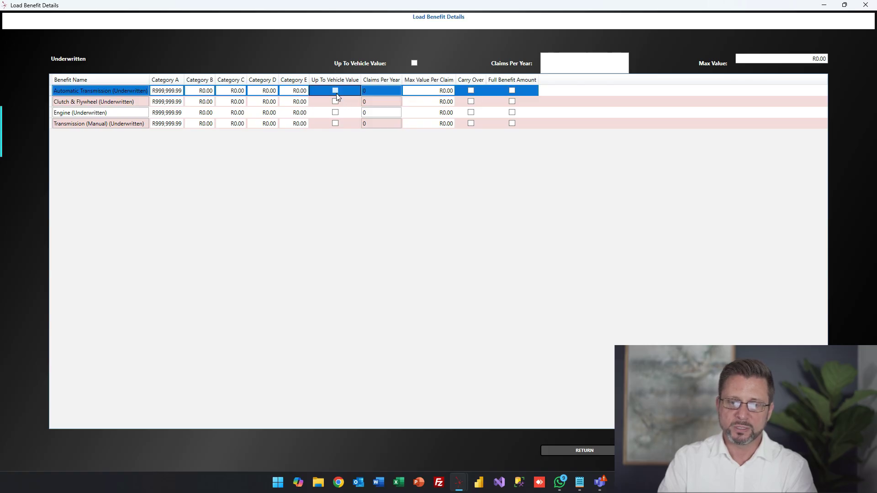
# Step: Enable Up To Vehicle Value for the Clutch & Flywheel, Engine and Transmission (Manual) benefits as well
pyautogui.click(335, 101)
pyautogui.click(336, 112)
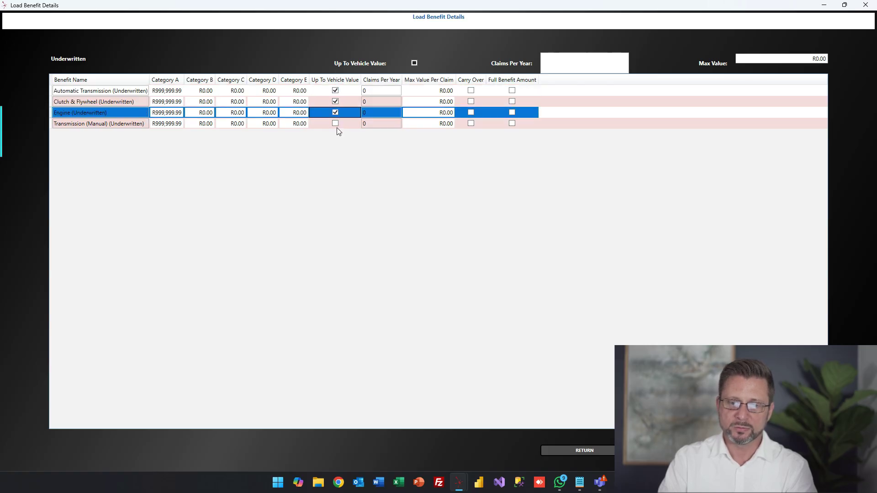
pyautogui.click(335, 124)
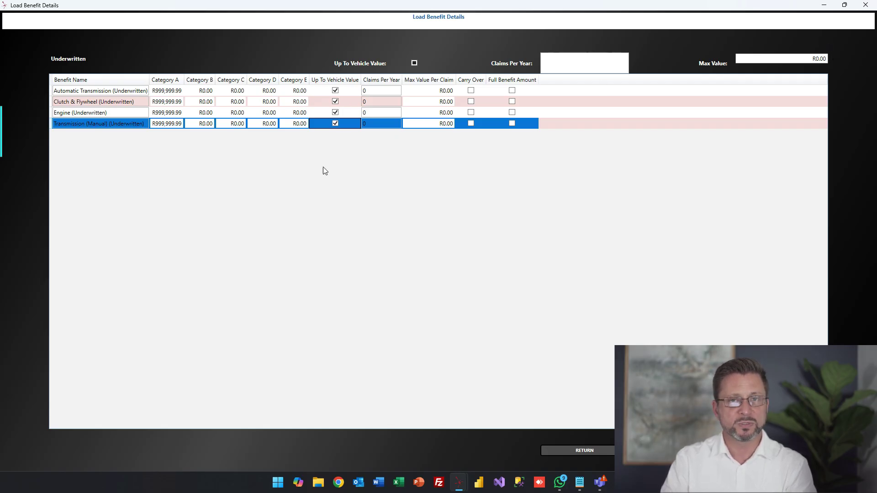
# Step: Clear Up To Vehicle Value for the four underwritten benefits and enable it again
pyautogui.click(335, 90)
pyautogui.click(335, 102)
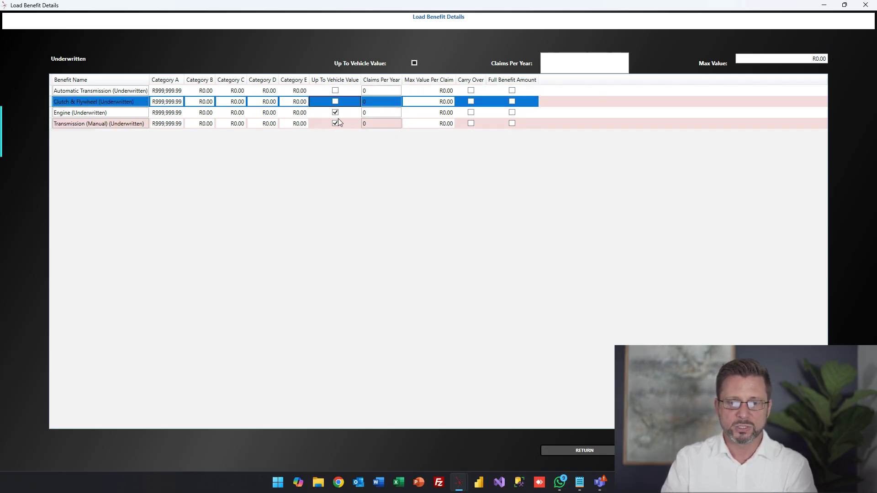
pyautogui.click(335, 113)
pyautogui.click(339, 123)
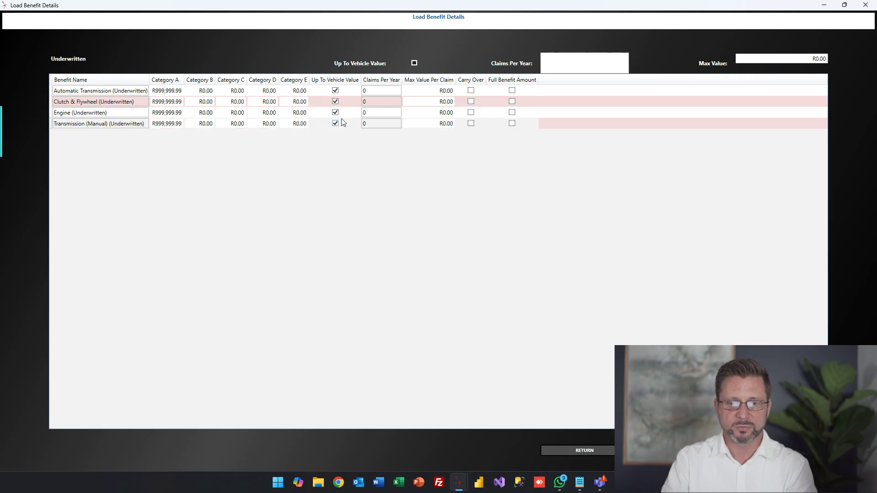
# Step: Set the Category A limit of the Clutch & Flywheel benefit to R35,000.00
pyautogui.click(182, 90)
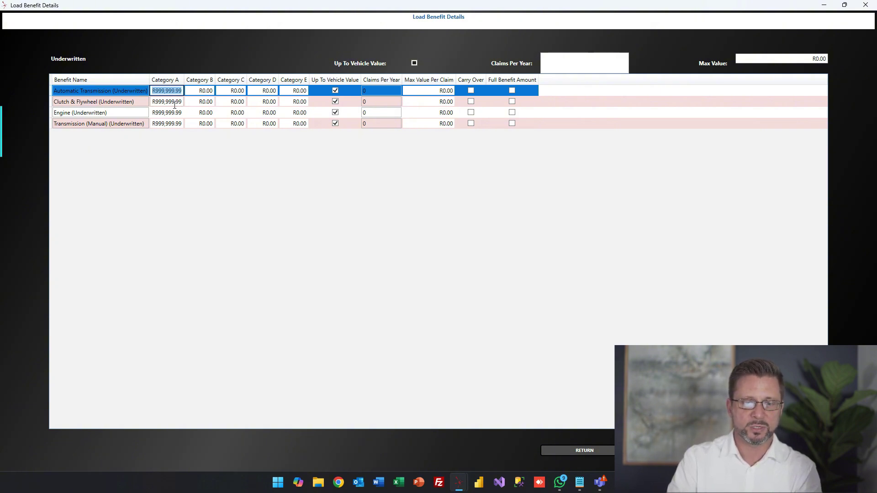
pyautogui.press('Down')
pyautogui.press('Down')
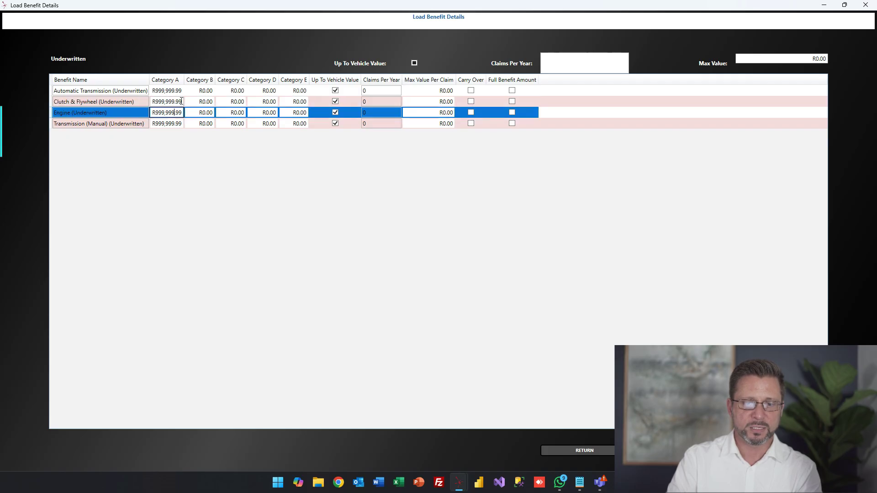
pyautogui.click(182, 102)
pyautogui.write('3')
pyautogui.write('5,')
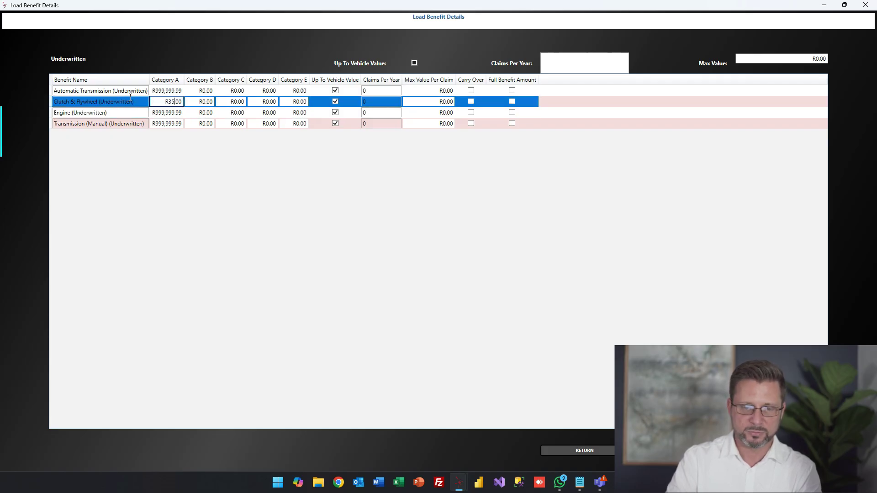
pyautogui.write('000')
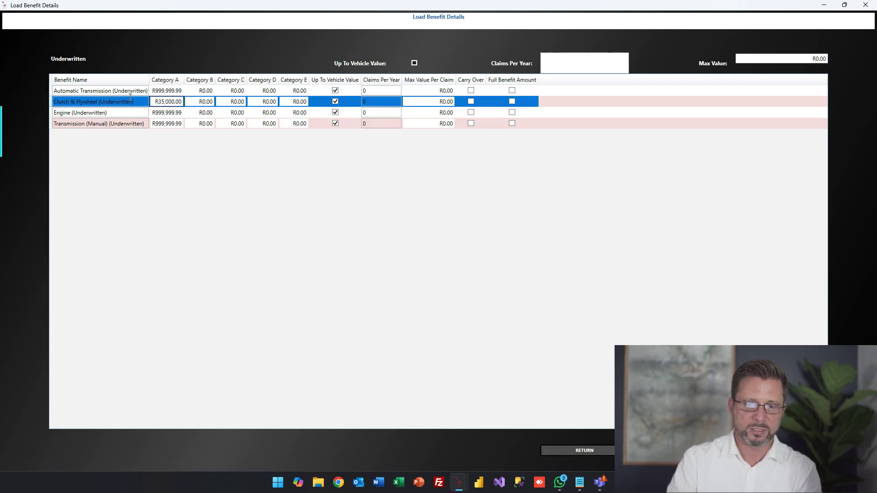
pyautogui.click(170, 115)
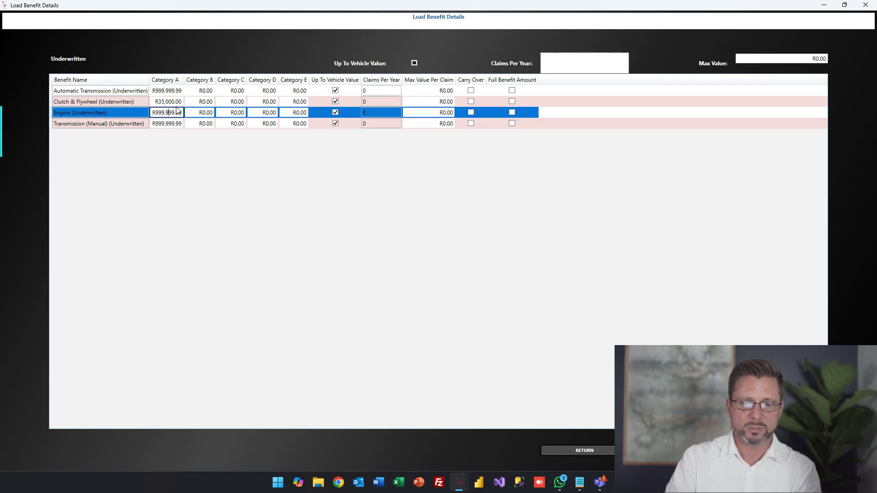
# Step: Set the Category B limits to R35,000.00 for Automatic Transmission and R25,000.00 for Clutch & Flywheel
pyautogui.click(213, 90)
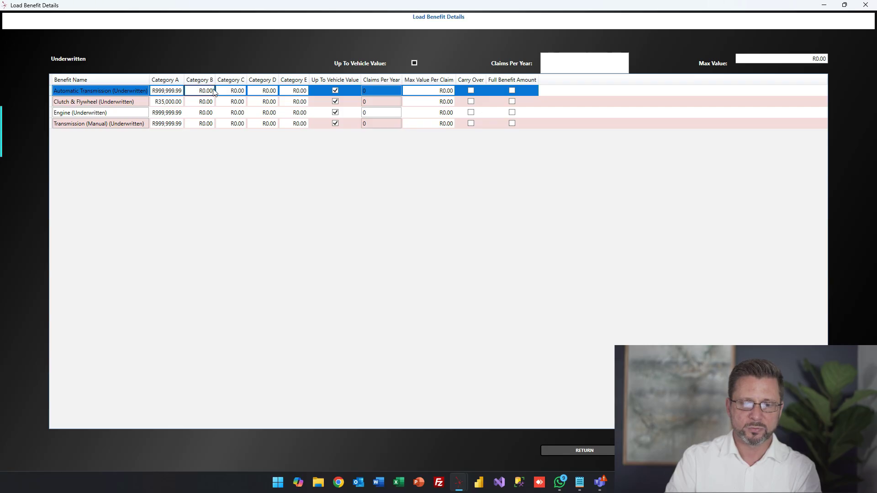
pyautogui.moveTo(211, 90); pyautogui.dragTo(175, 91)
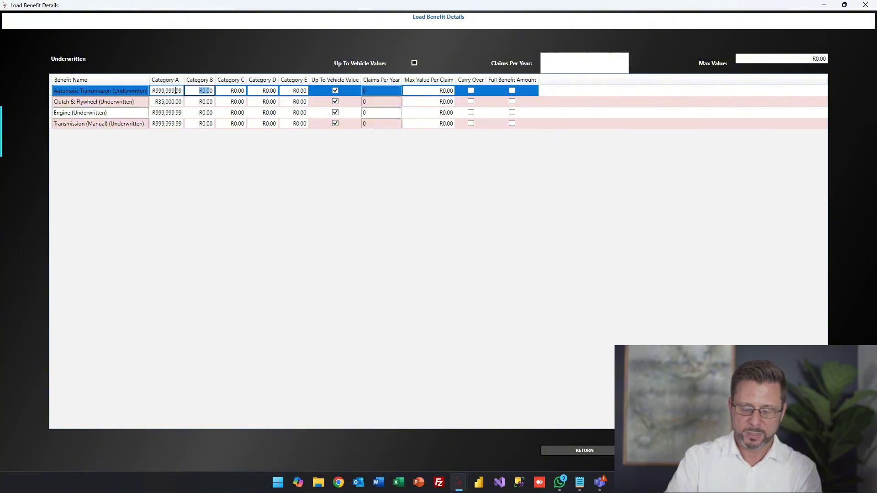
pyautogui.write('35000')
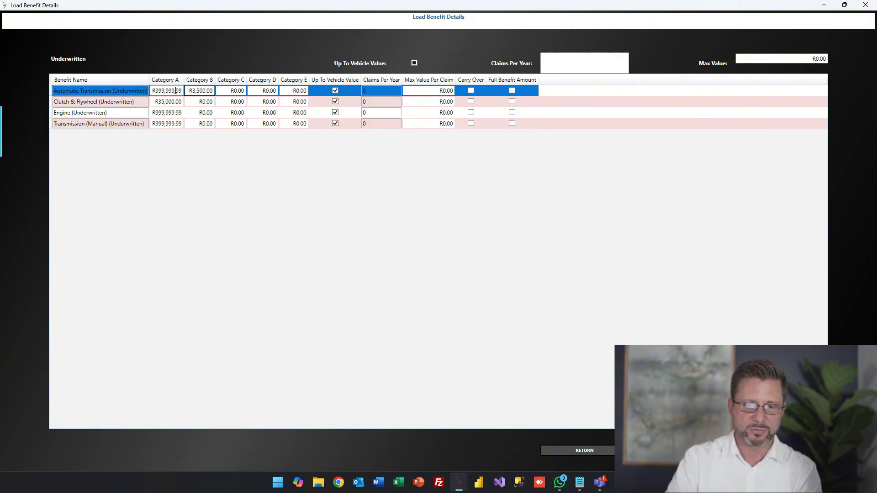
pyautogui.moveTo(211, 101); pyautogui.dragTo(193, 100)
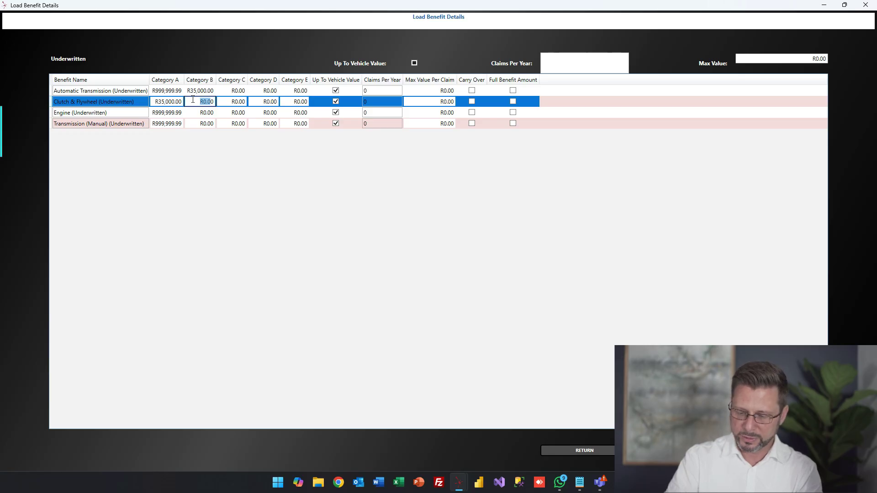
pyautogui.write('35000')
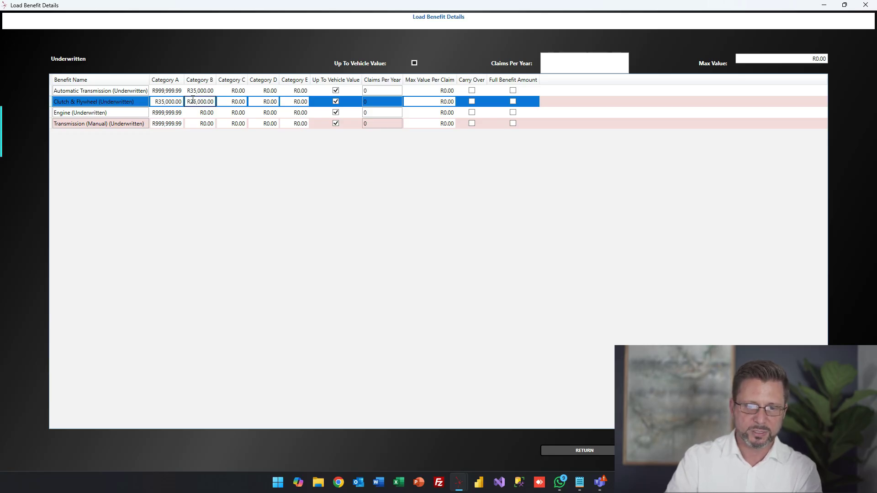
# Step: Set the Category B limits to R45,000.00 for Engine and R35,000.00 for Transmission (Manual)
pyautogui.click(207, 114)
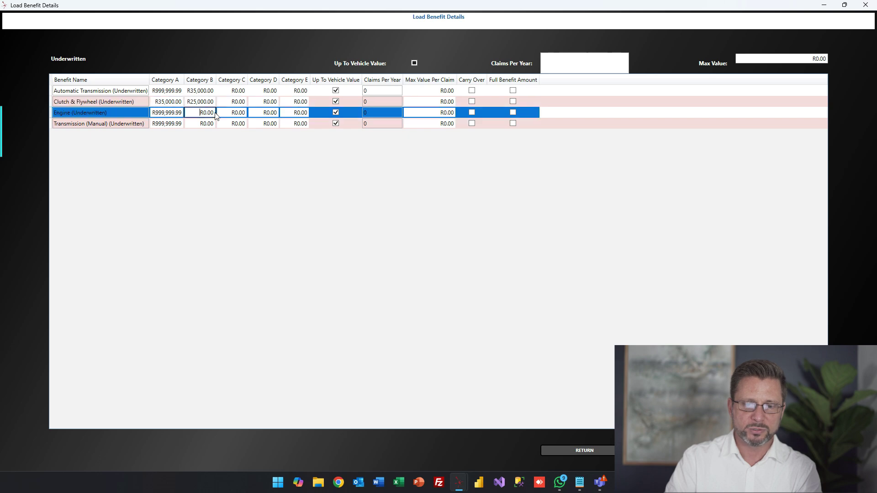
pyautogui.moveTo(214, 112); pyautogui.dragTo(185, 120)
pyautogui.write('45000')
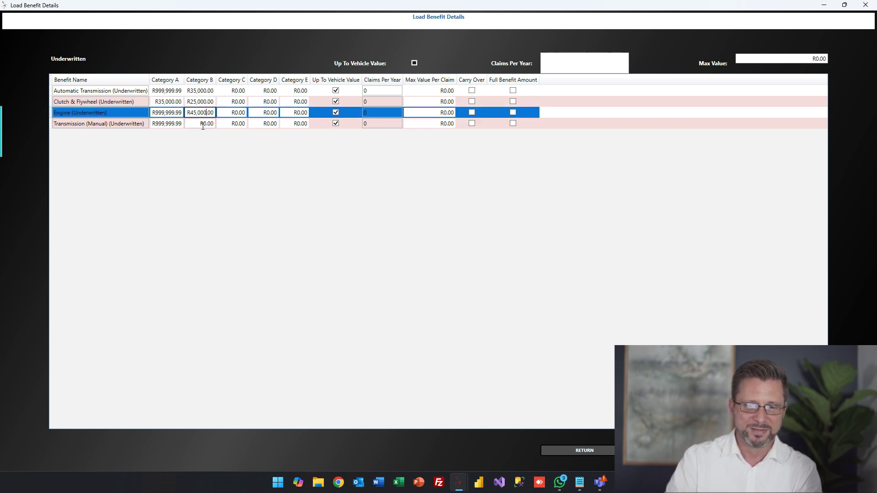
pyautogui.click(202, 124)
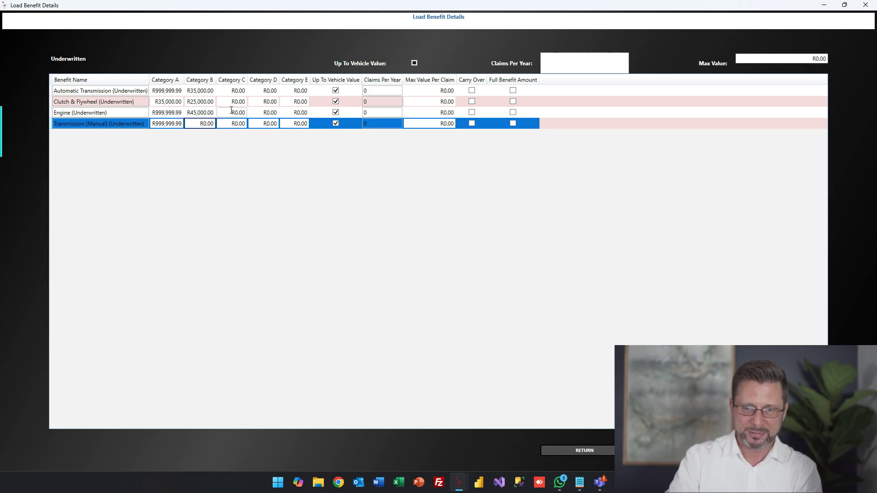
pyautogui.write('35,')
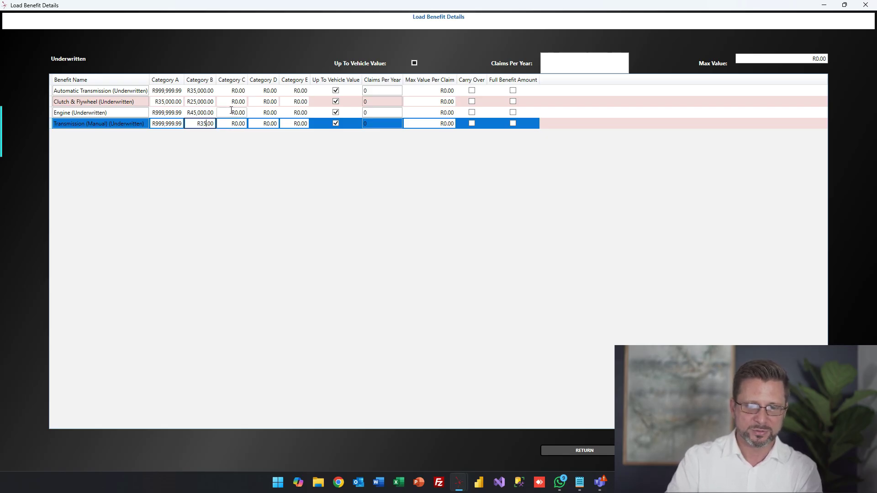
pyautogui.write('000')
pyautogui.press('Tab')
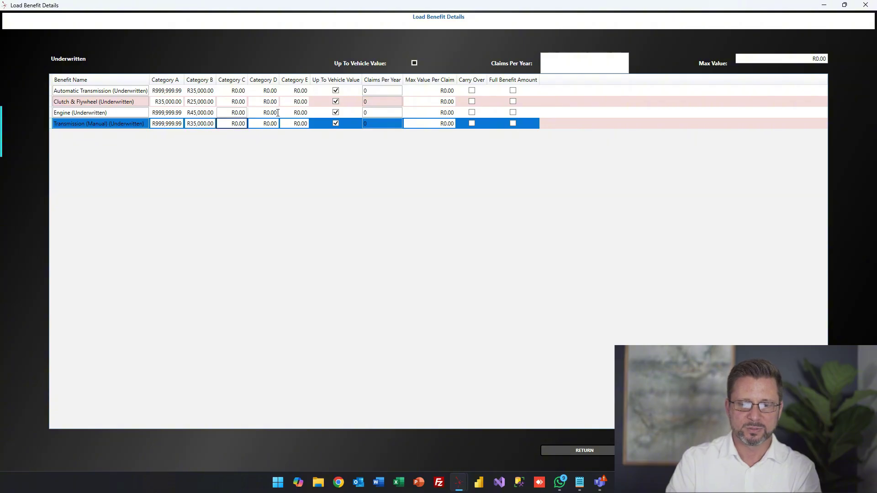
# Step: Review the Claims Per Year fields of all four benefits, plus Automatic Transmission's Max Value Per Claim and Category B limit
pyautogui.click(392, 91)
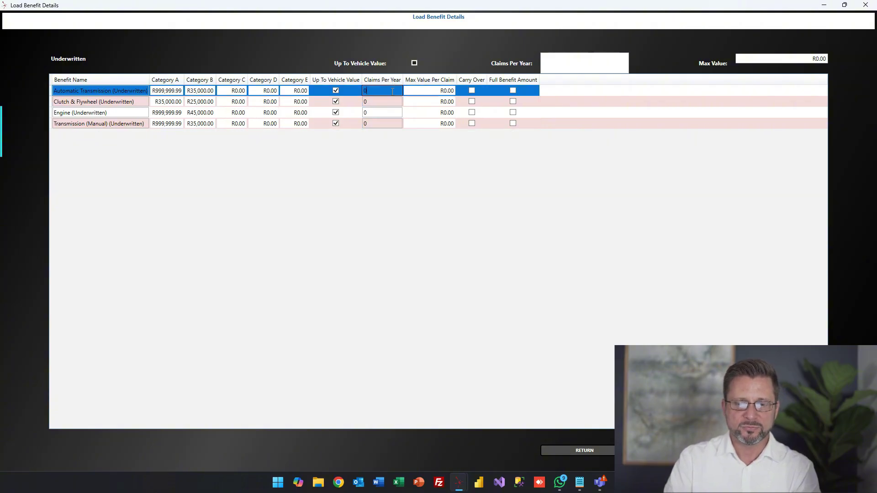
pyautogui.click(392, 101)
pyautogui.click(392, 113)
pyautogui.click(392, 124)
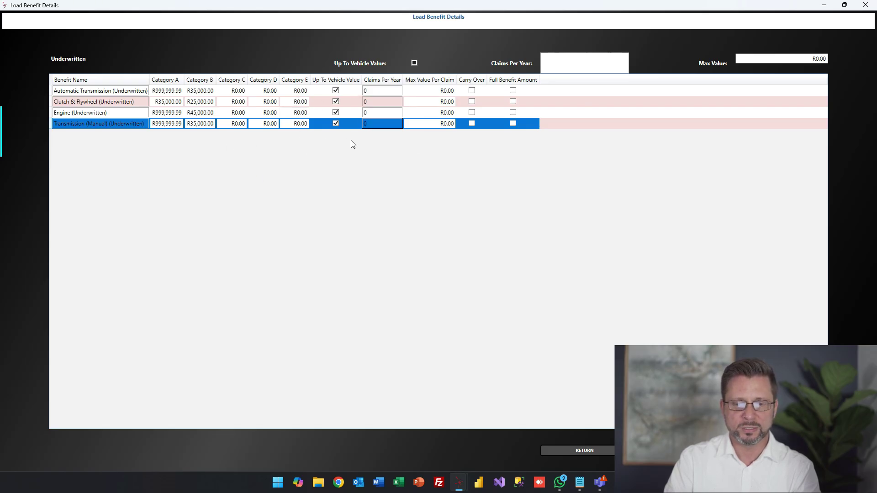
pyautogui.click(454, 91)
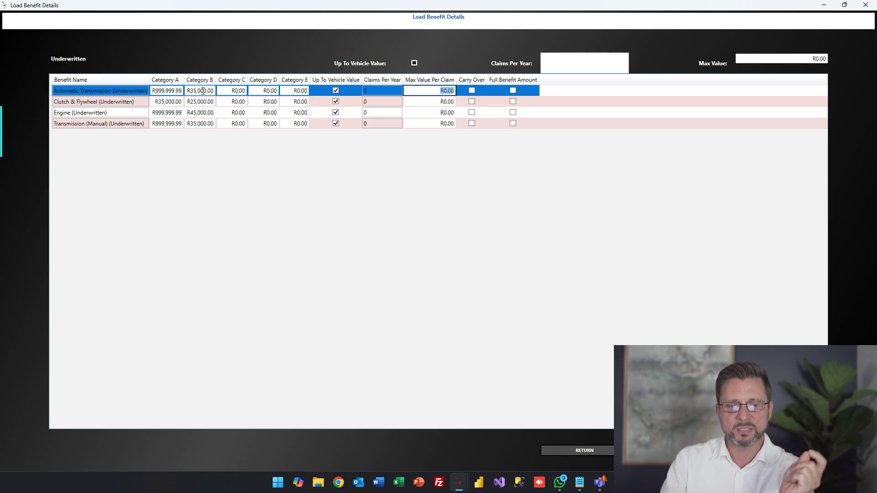
pyautogui.moveTo(202, 90); pyautogui.dragTo(187, 91)
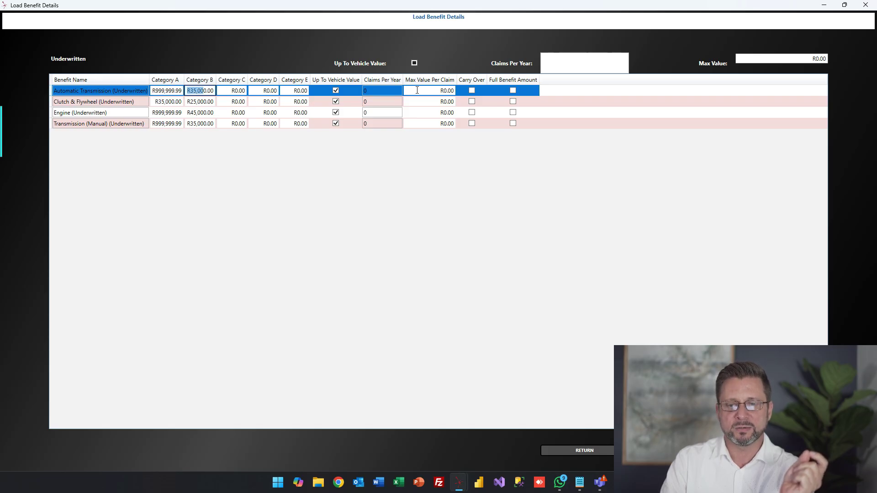
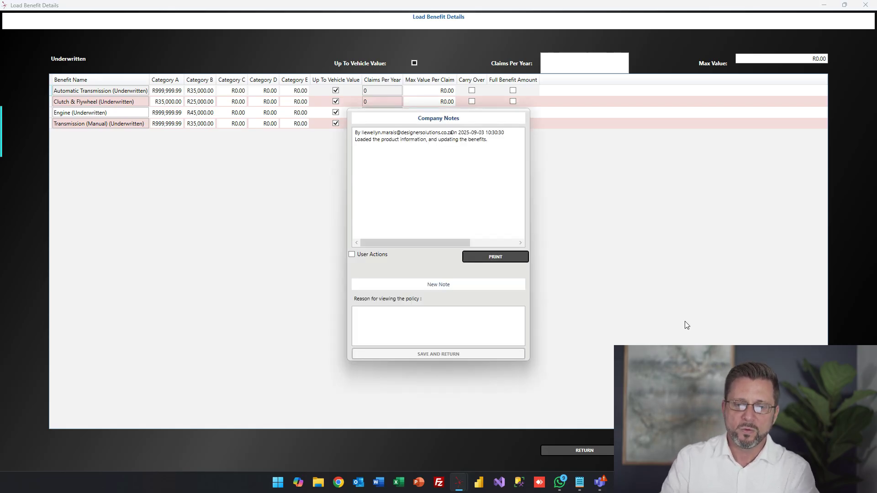
# Step: Save the company note "Updated the benefits." and close the benefit loading notification
pyautogui.click(426, 319)
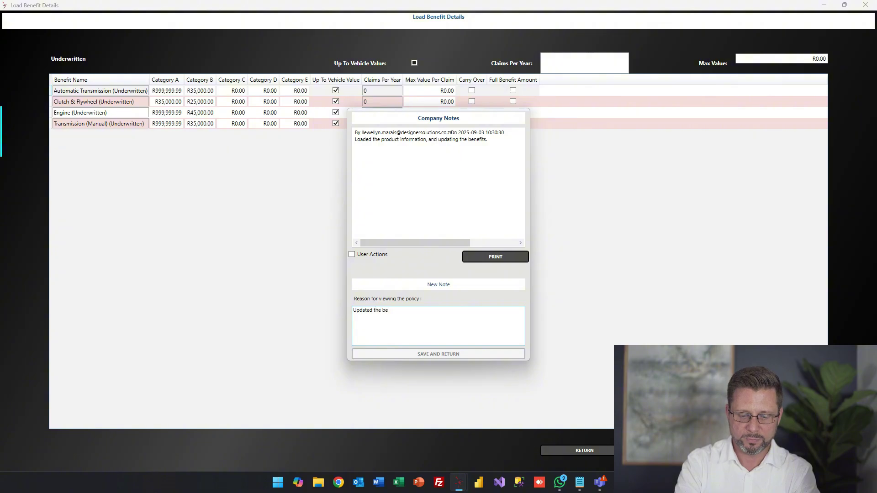
pyautogui.write('Updated the benefits.')
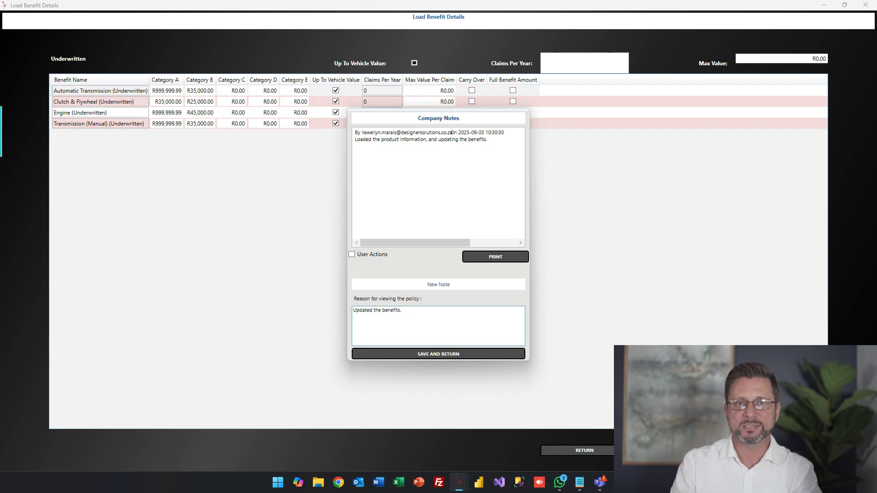
pyautogui.click(480, 352)
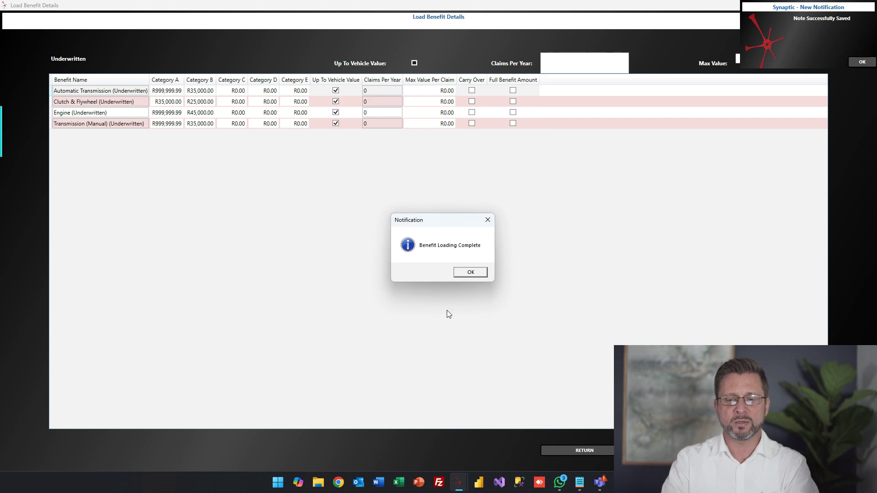
pyautogui.click(472, 272)
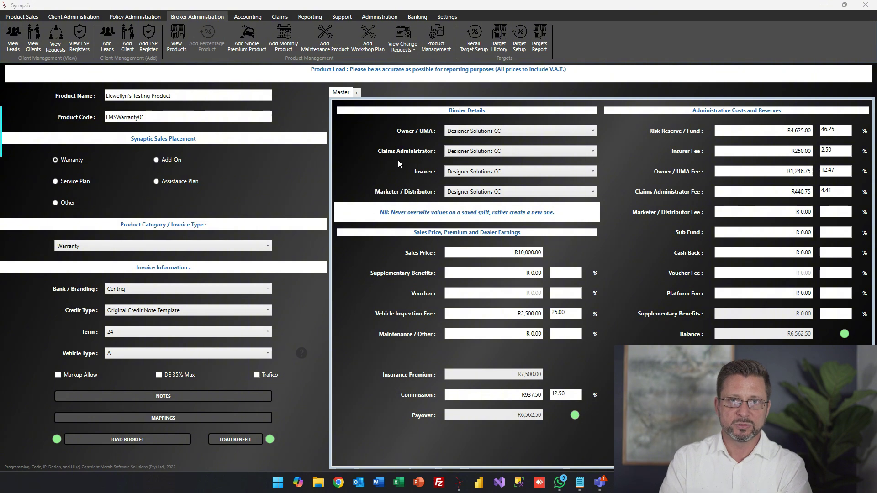
# Step: Add a new split beside Master and set its Owner / UMA and Claims Administrator to Designer Solutions CC
pyautogui.click(358, 96)
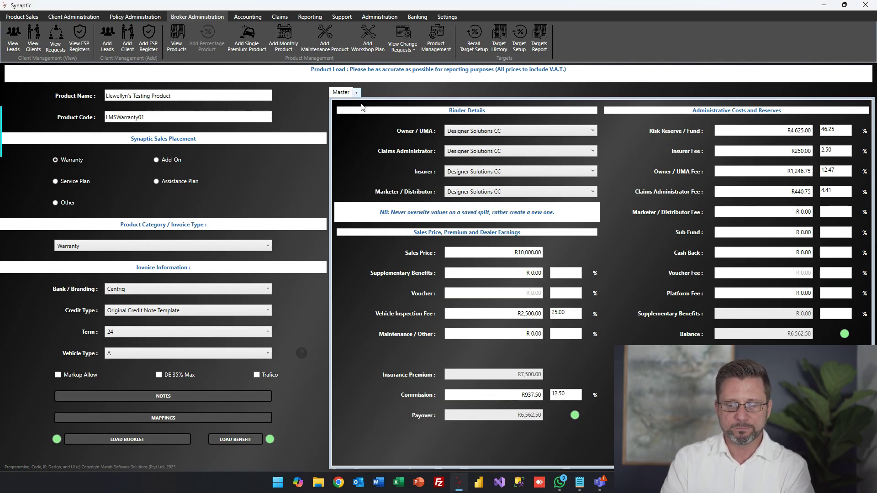
pyautogui.click(356, 94)
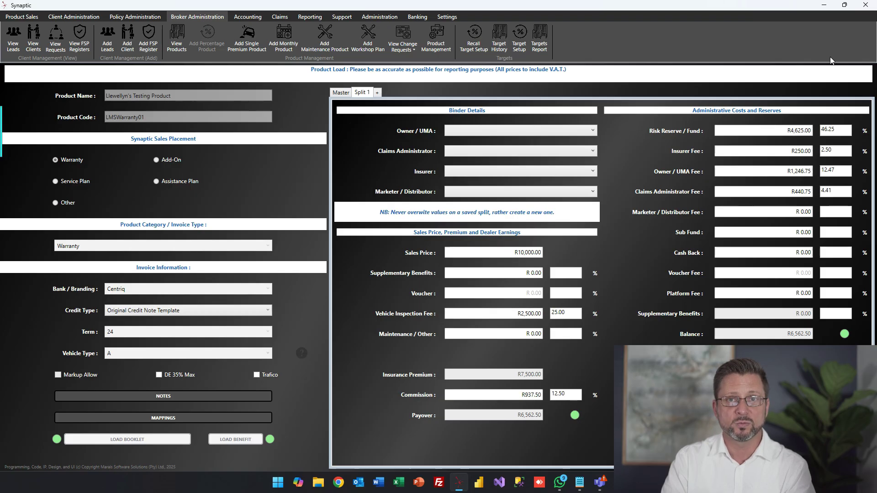
pyautogui.click(510, 133)
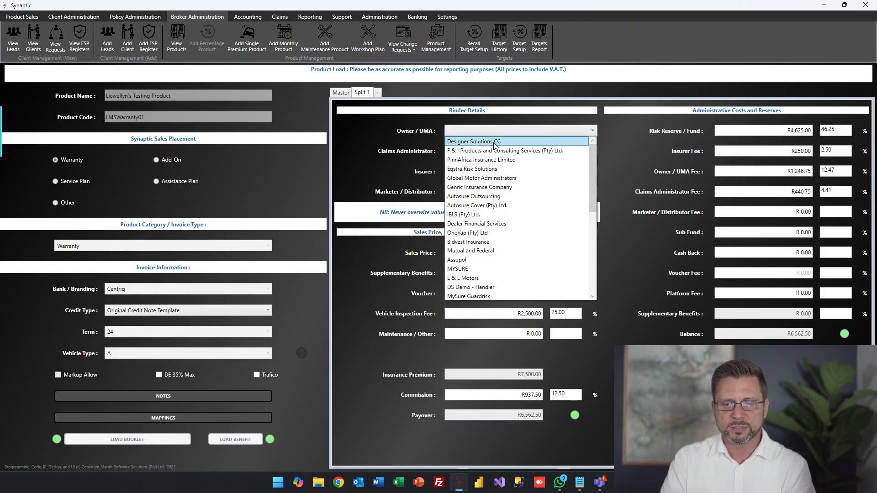
pyautogui.click(528, 145)
pyautogui.click(562, 155)
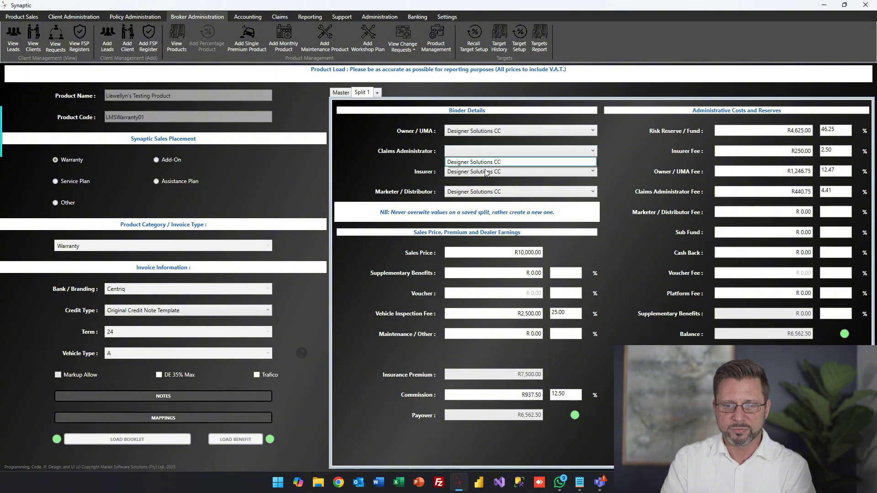
pyautogui.click(490, 162)
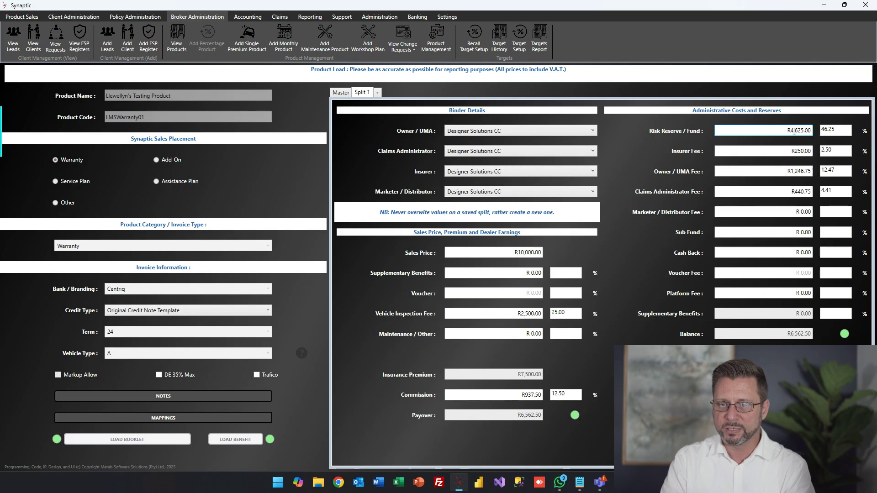
# Step: Set the new split's Risk Reserve / Fund amount to R3,625.00
pyautogui.press('BackSpace')
pyautogui.press('BackSpace')
pyautogui.press('BackSpace')
pyautogui.press('BackSpace')
pyautogui.press('BackSpace')
pyautogui.write('16.25')
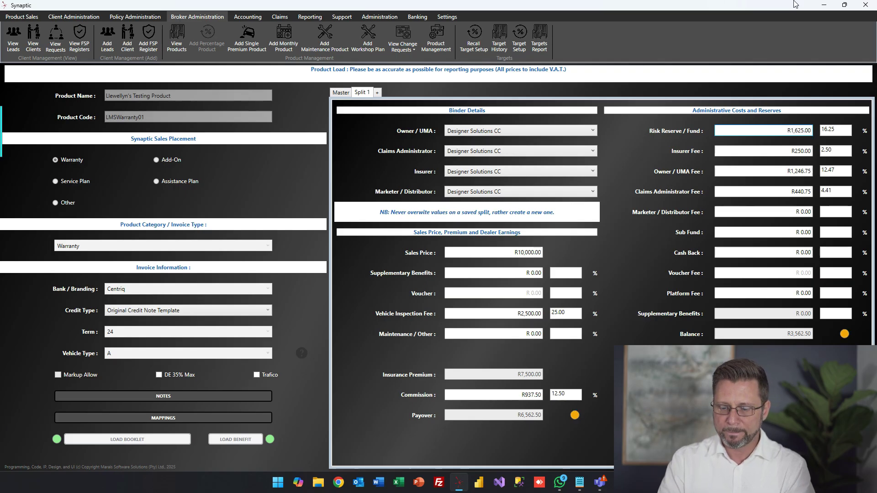
pyautogui.press('BackSpace')
pyautogui.write('3')
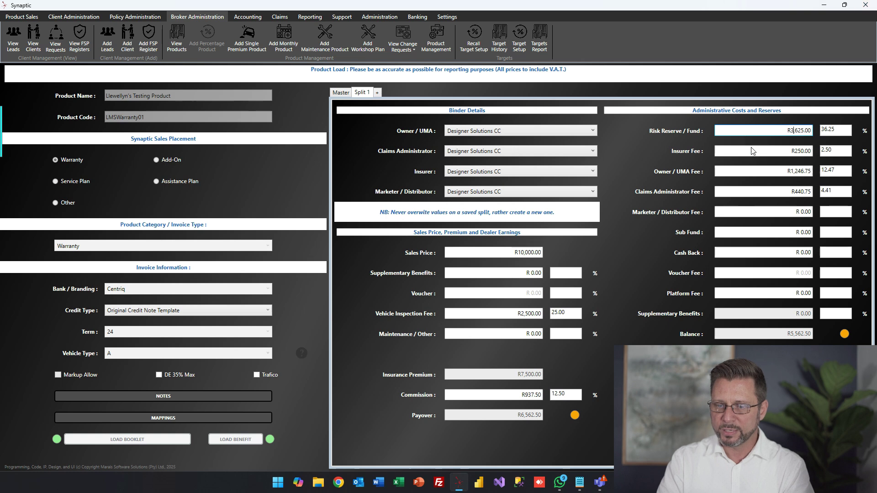
# Step: Set the new split's Sub Fund to R1,000.00, save the split and close the notification
pyautogui.click(784, 233)
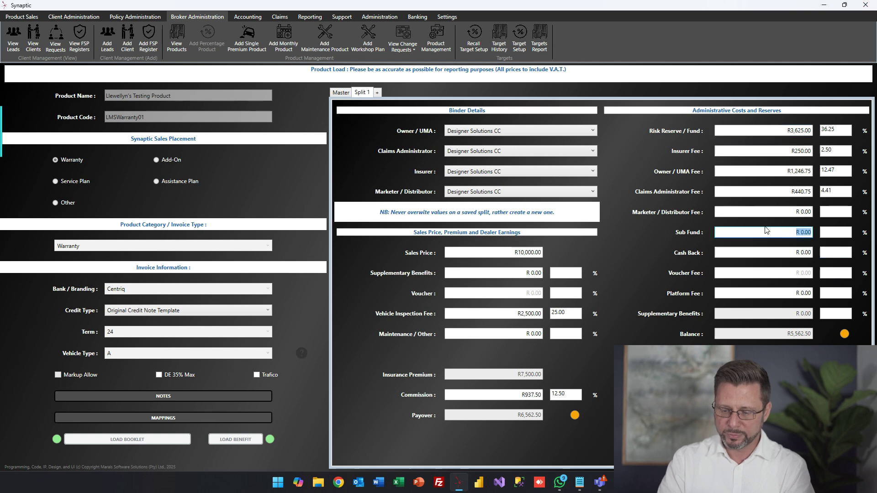
pyautogui.write('1000')
pyautogui.press('Tab')
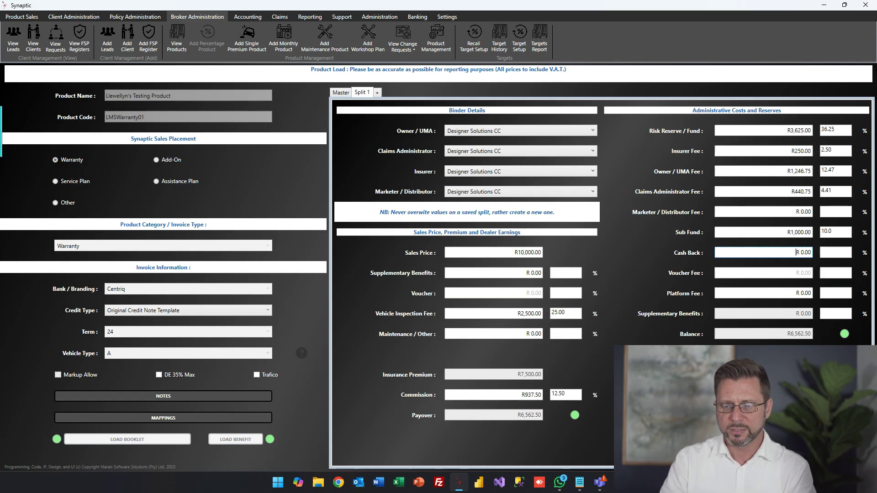
pyautogui.click(737, 436)
pyautogui.press('Return')
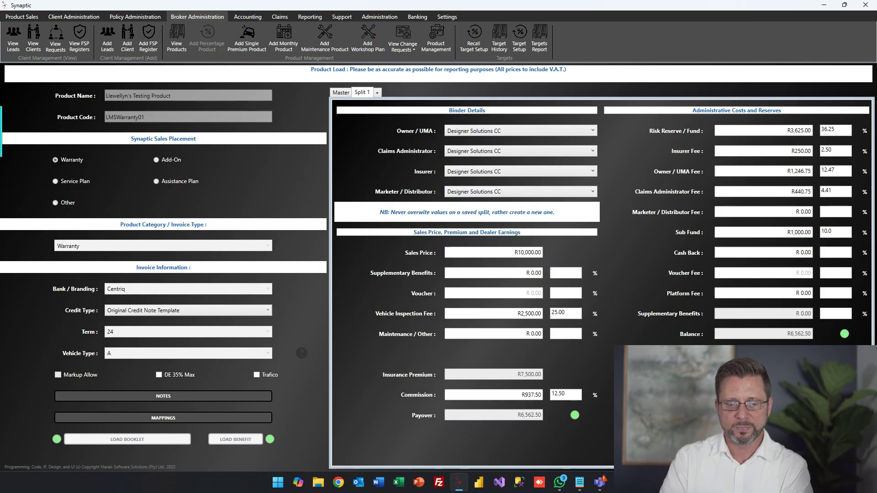
pyautogui.press('Return')
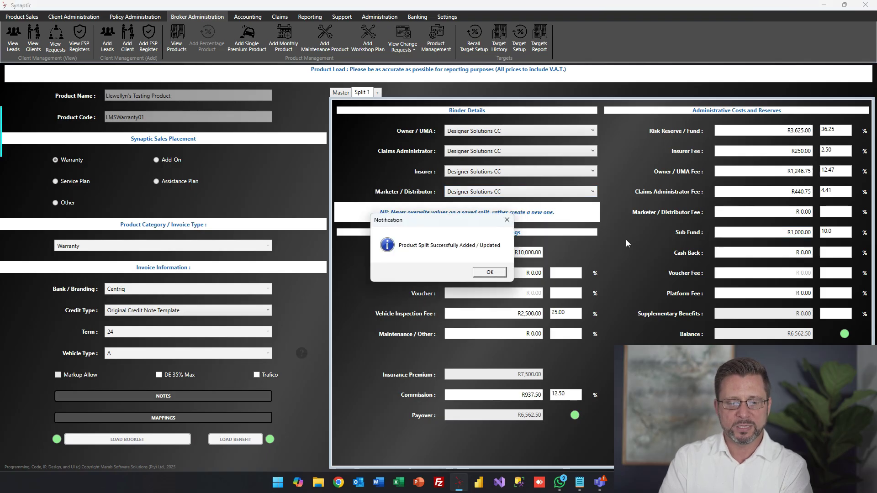
pyautogui.click(500, 277)
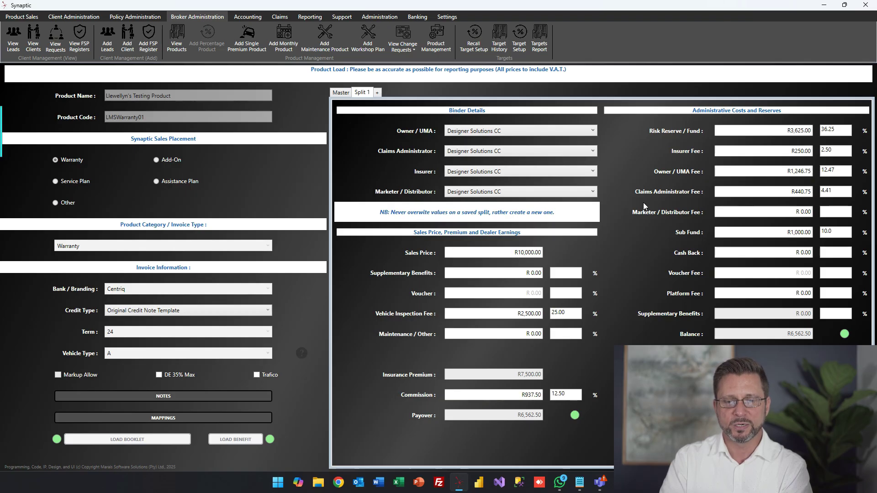
# Step: Open the product's benefit loading and choose Split 1 as the split
pyautogui.click(247, 43)
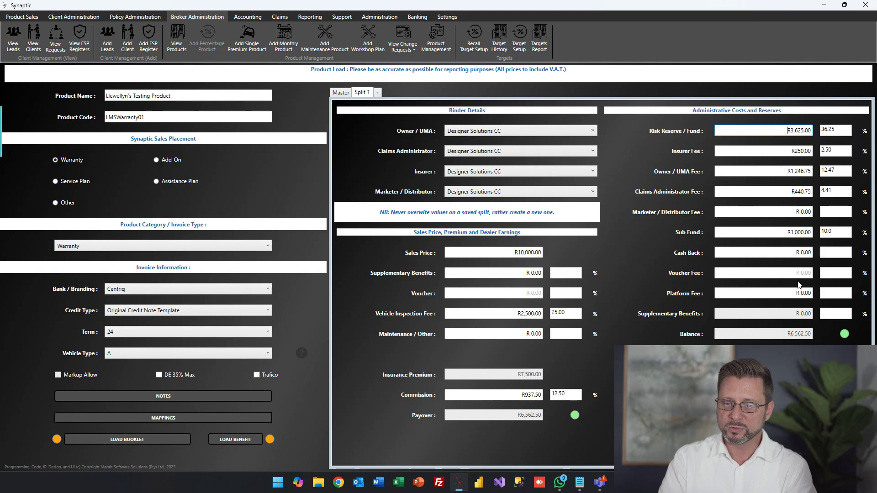
pyautogui.click(808, 231)
pyautogui.moveTo(809, 231); pyautogui.dragTo(772, 234)
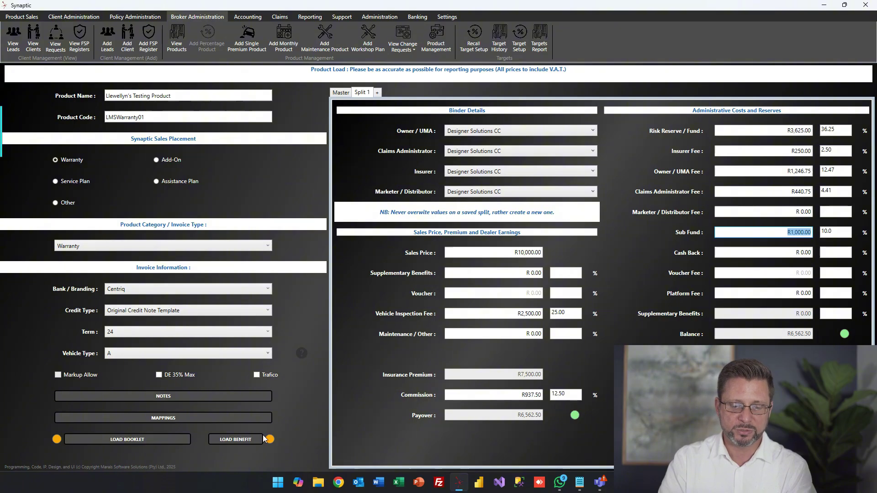
pyautogui.click(238, 440)
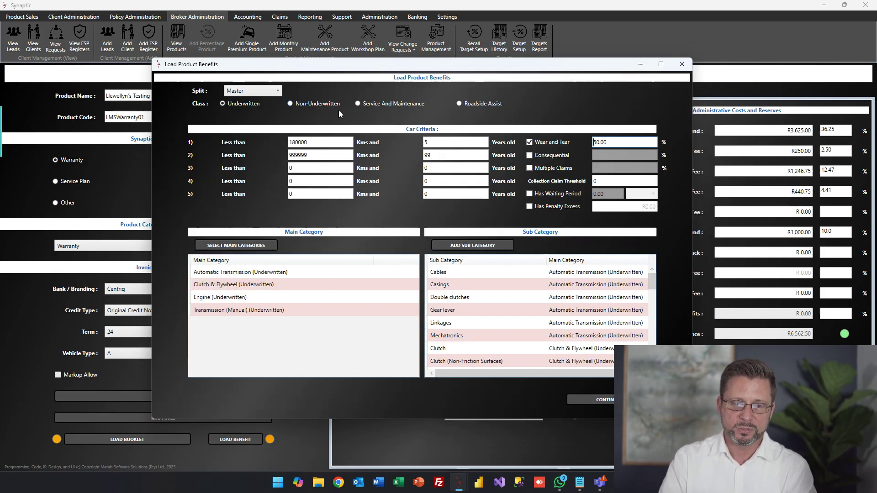
pyautogui.click(276, 90)
pyautogui.click(248, 111)
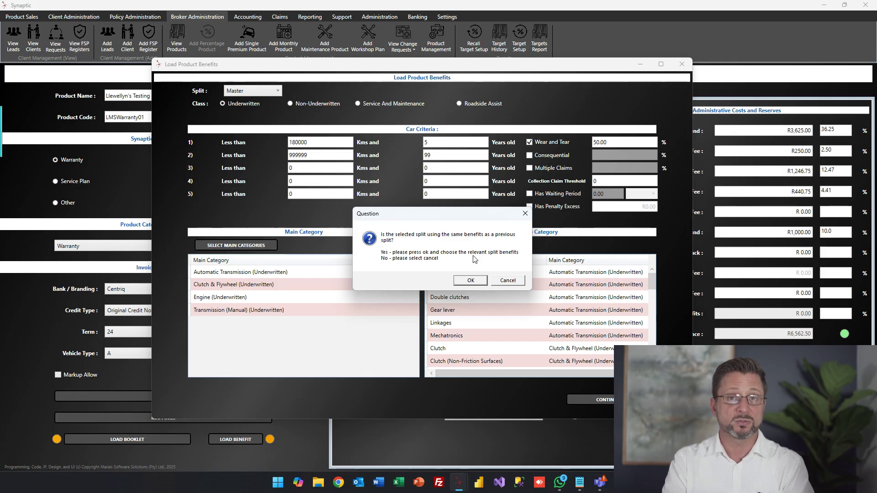
# Step: Mirror the benefits from Master to Split 1 and return to benefit loading
pyautogui.click(473, 279)
pyautogui.click(372, 220)
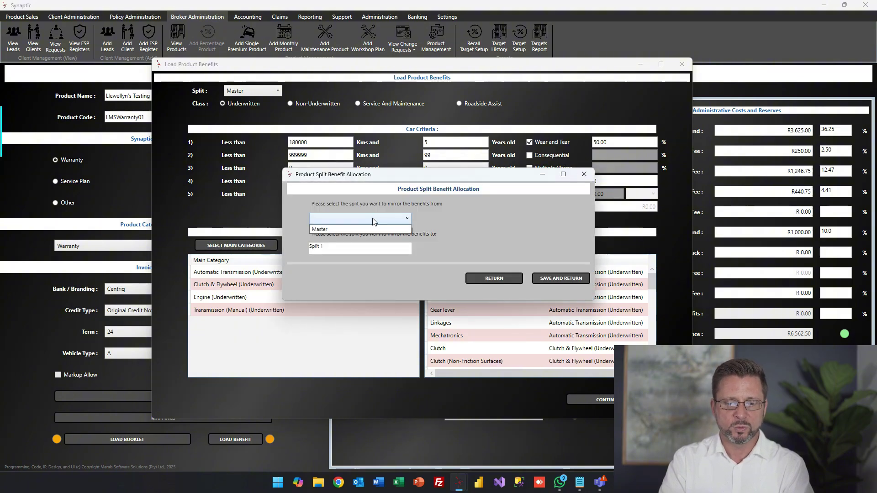
pyautogui.click(348, 229)
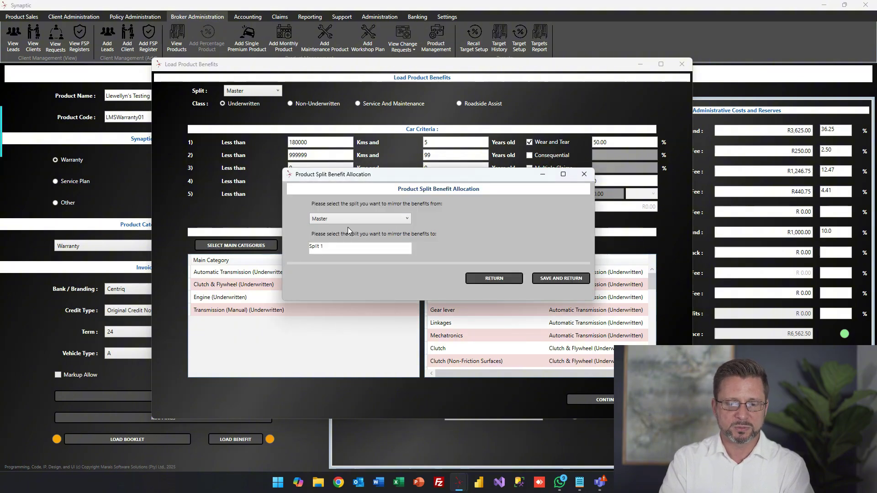
pyautogui.click(570, 276)
pyautogui.click(467, 281)
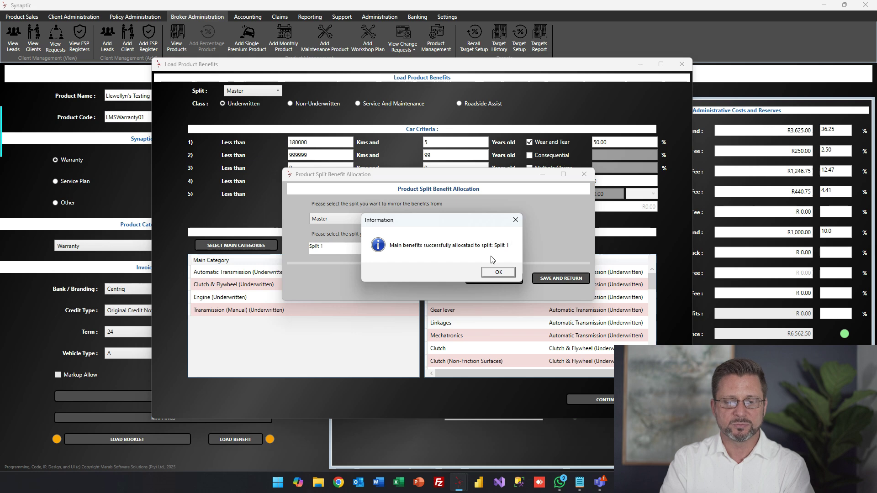
pyautogui.click(499, 274)
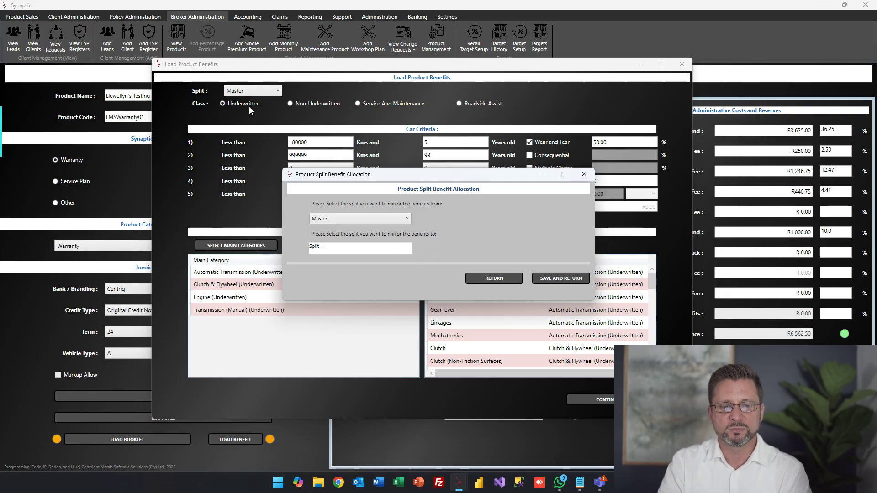
pyautogui.click(562, 277)
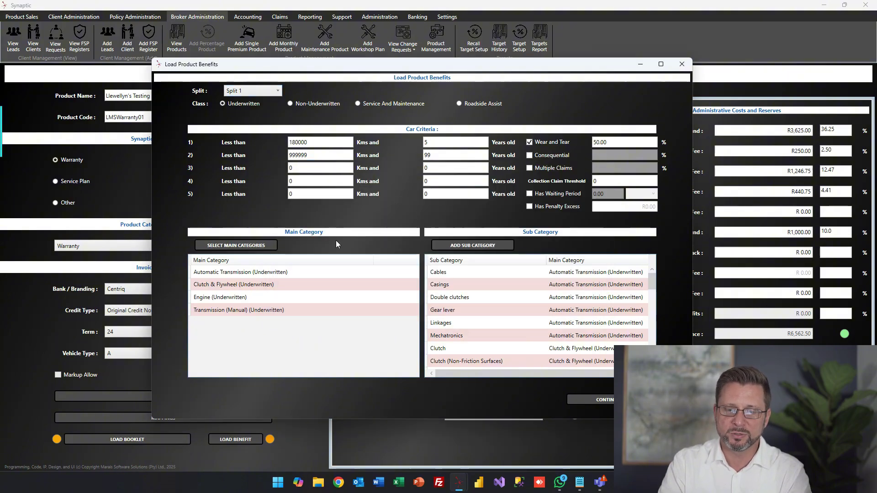
# Step: Open Split 1's benefit details for a check, and close the benefit windows
pyautogui.click(309, 302)
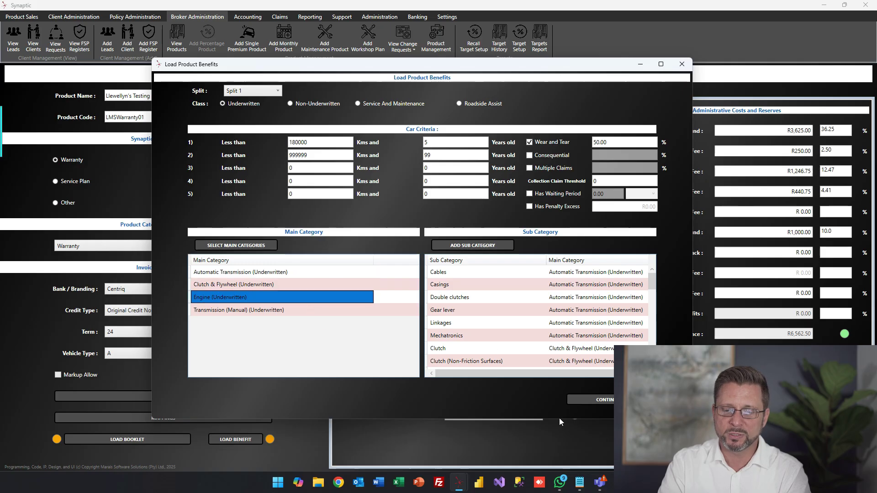
pyautogui.click(592, 400)
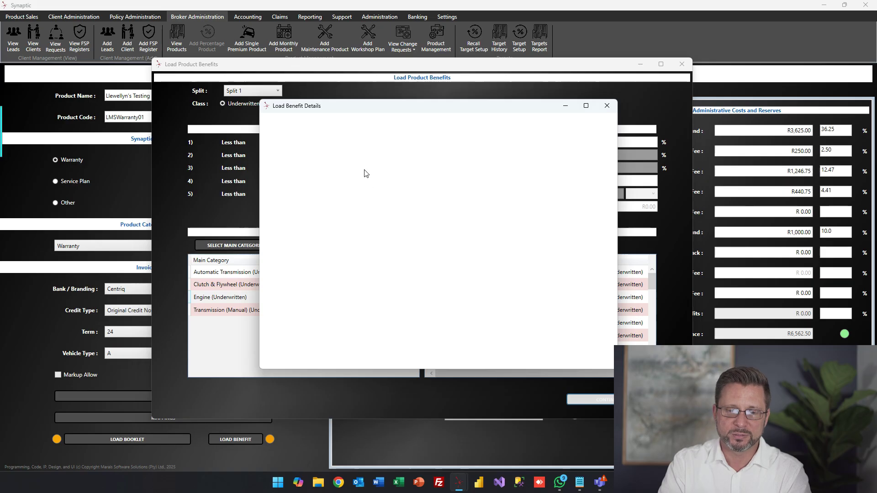
pyautogui.click(607, 106)
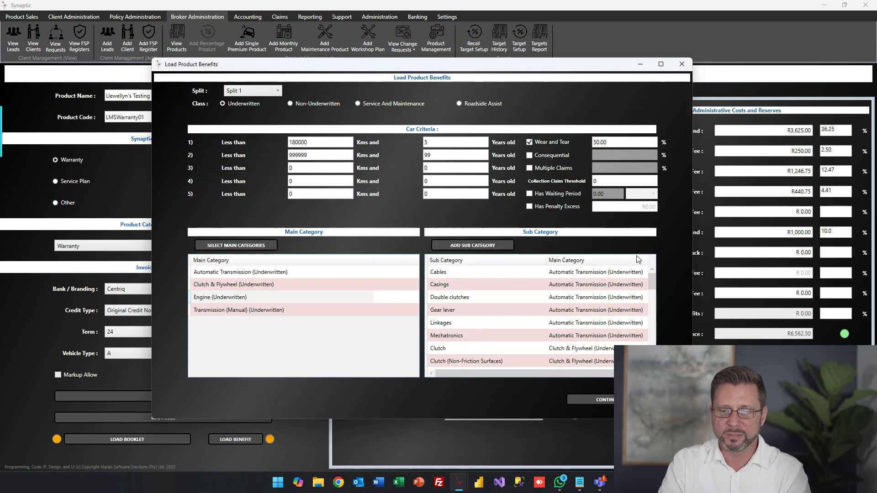
pyautogui.click(682, 64)
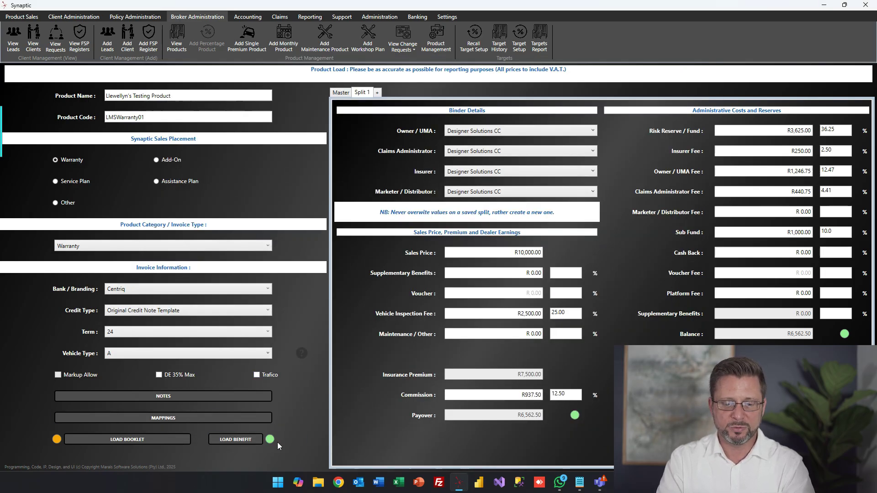
# Step: Load the "FSCA Position Paper Future Premium" PDF as the booklet for Split 1 and update the file
pyautogui.click(144, 439)
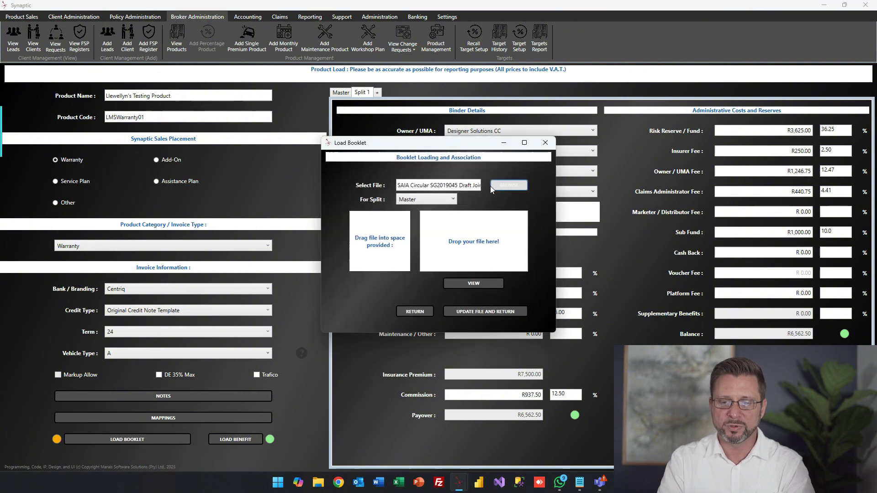
pyautogui.click(452, 199)
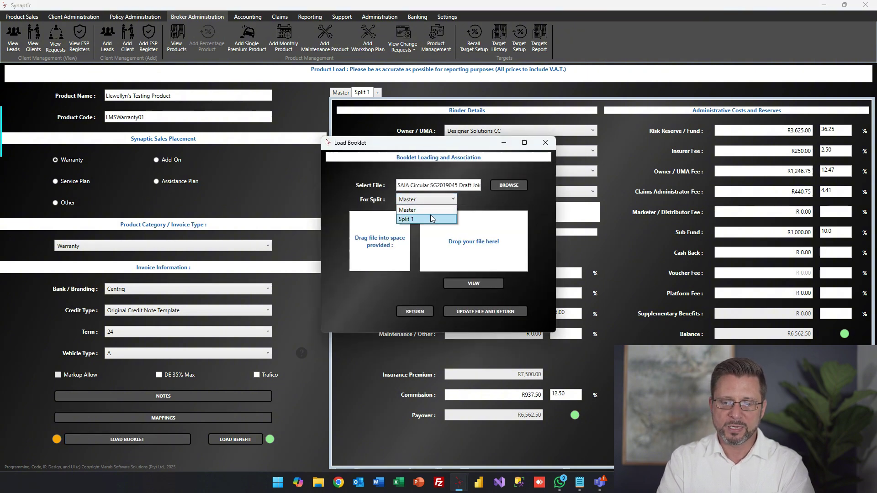
pyautogui.click(430, 215)
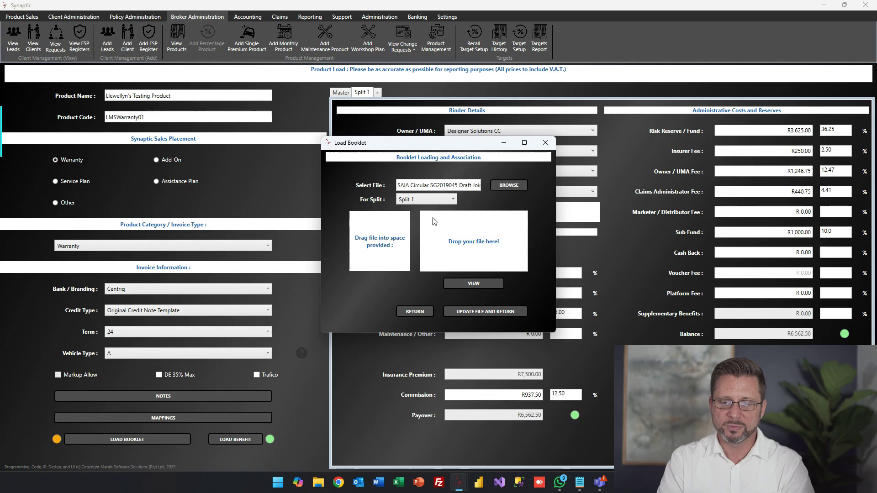
pyautogui.click(504, 187)
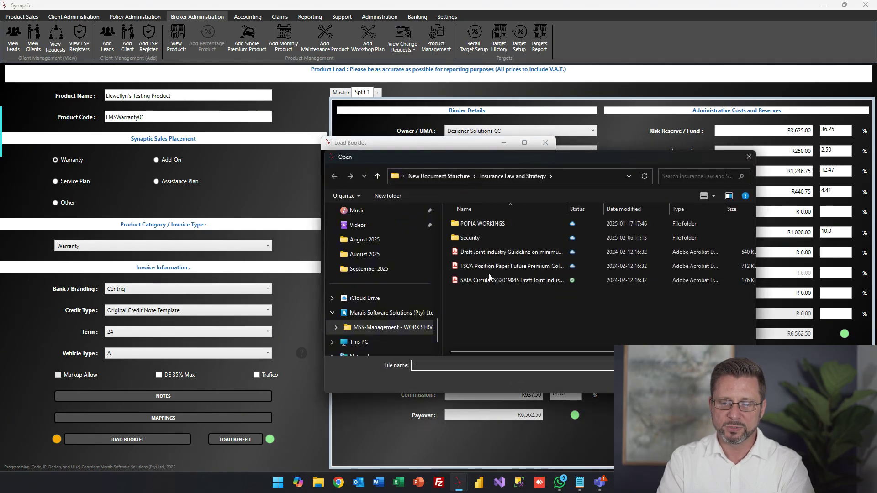
pyautogui.click(491, 265)
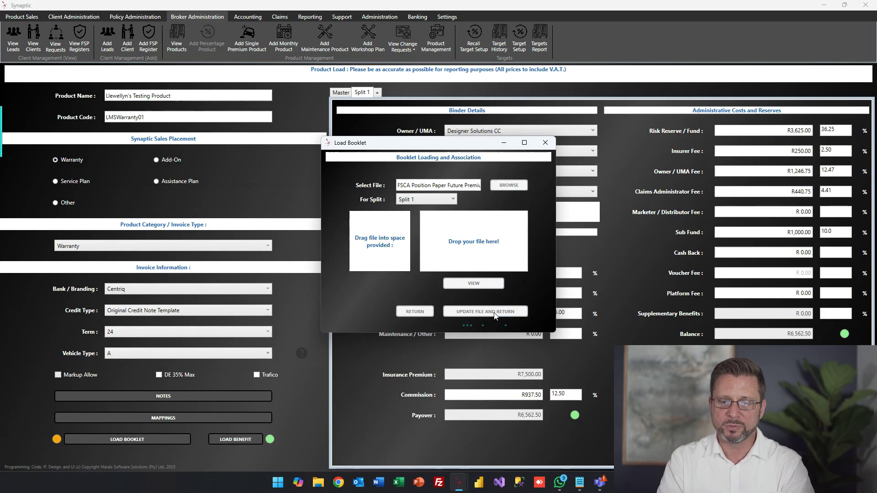
pyautogui.click(495, 314)
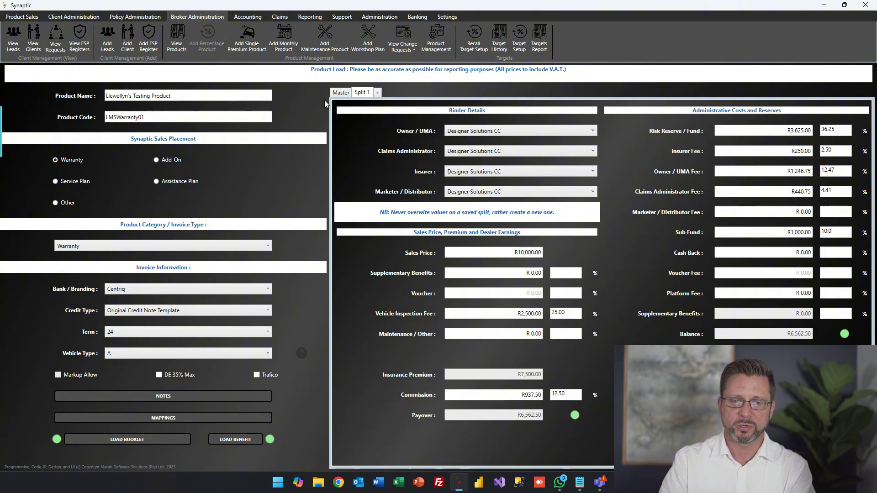
# Step: Start a new monthly product and set its Product Type to Monthly Insured Product
pyautogui.click(283, 39)
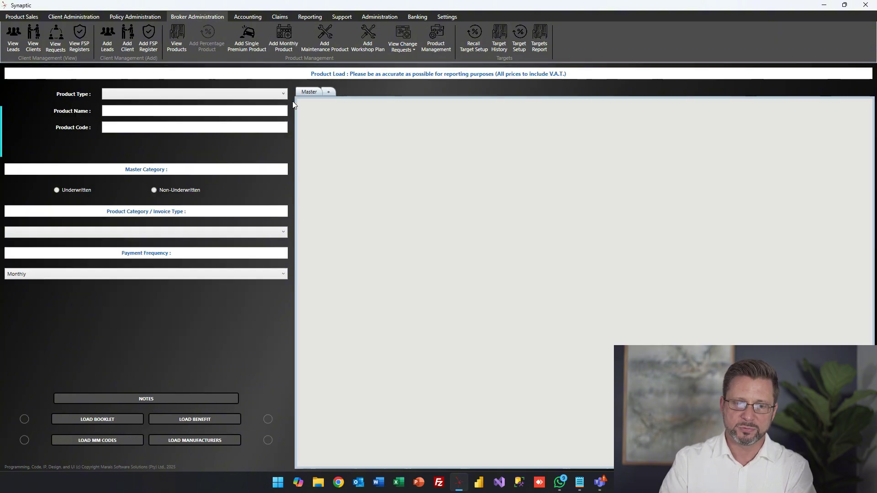
pyautogui.click(269, 93)
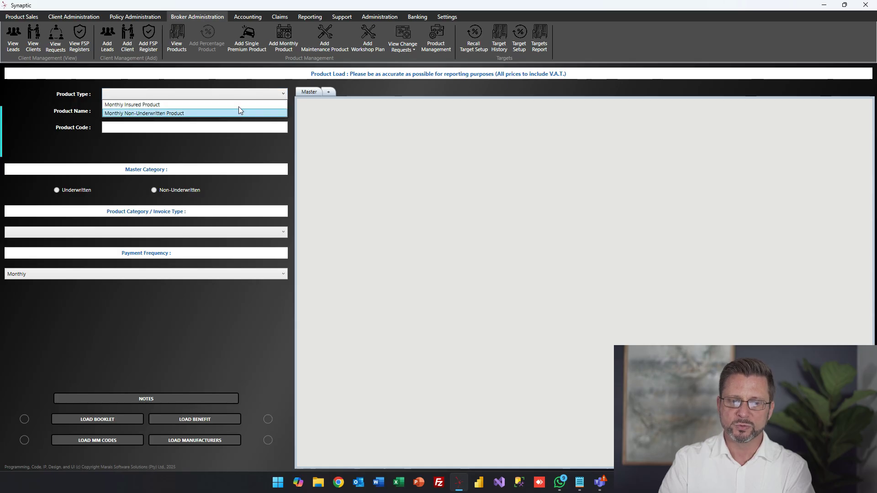
pyautogui.click(163, 105)
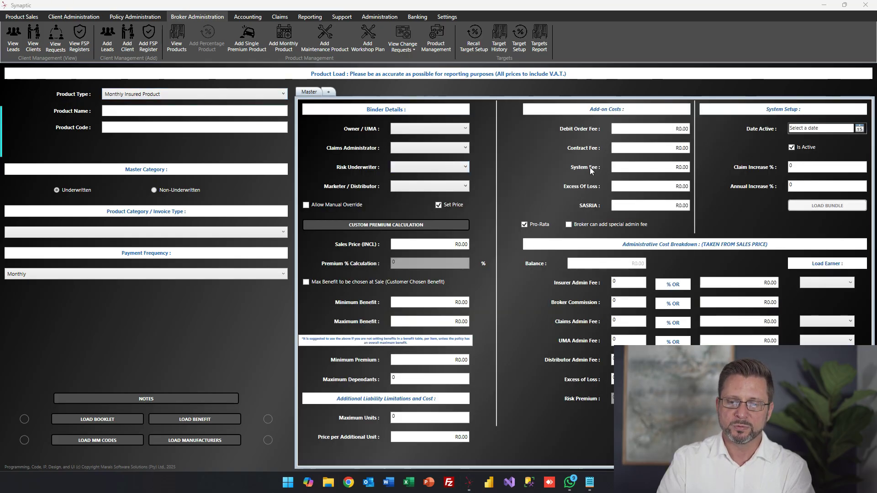
# Step: Switch the Product Type to Monthly Non-Underwritten Product and back to Monthly Insured Product
pyautogui.click(266, 93)
pyautogui.click(236, 118)
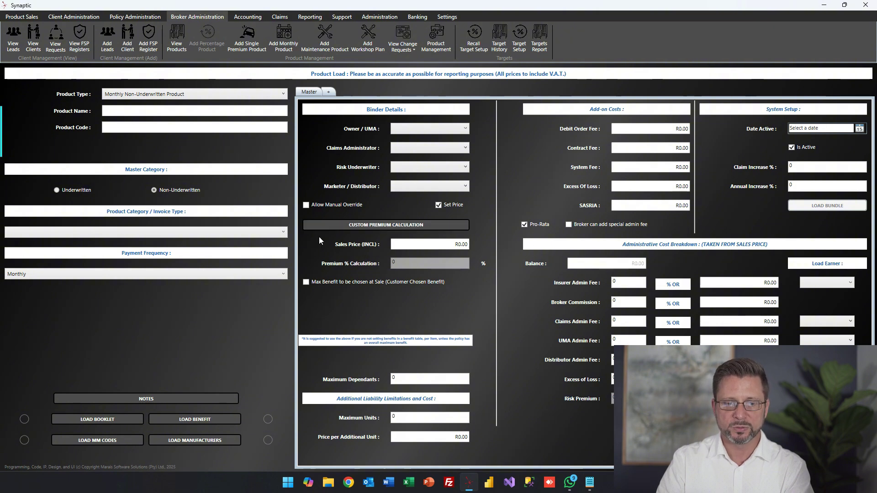
pyautogui.click(235, 98)
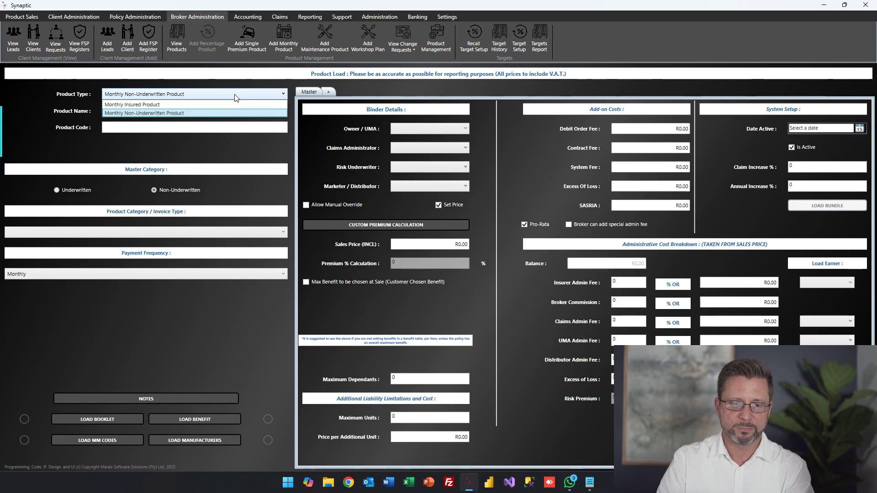
pyautogui.click(201, 105)
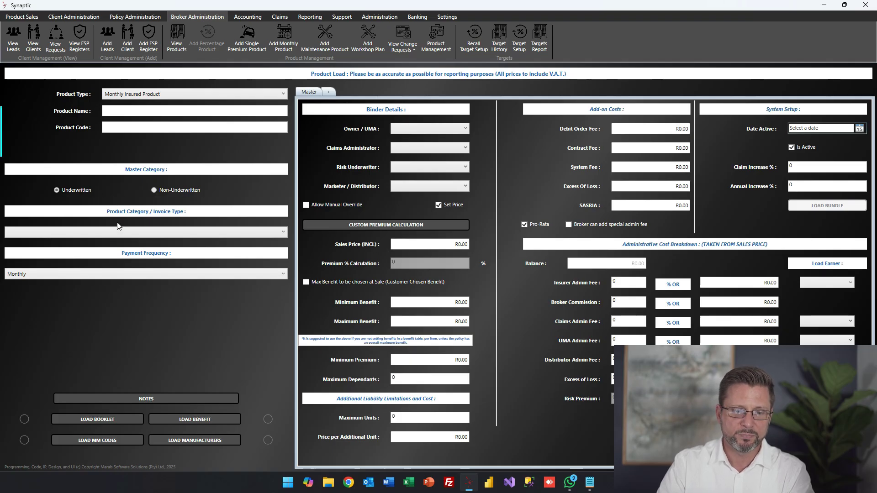
# Step: Examine the options offered for Product Category / Invoice Type and Payment Frequency
pyautogui.click(112, 236)
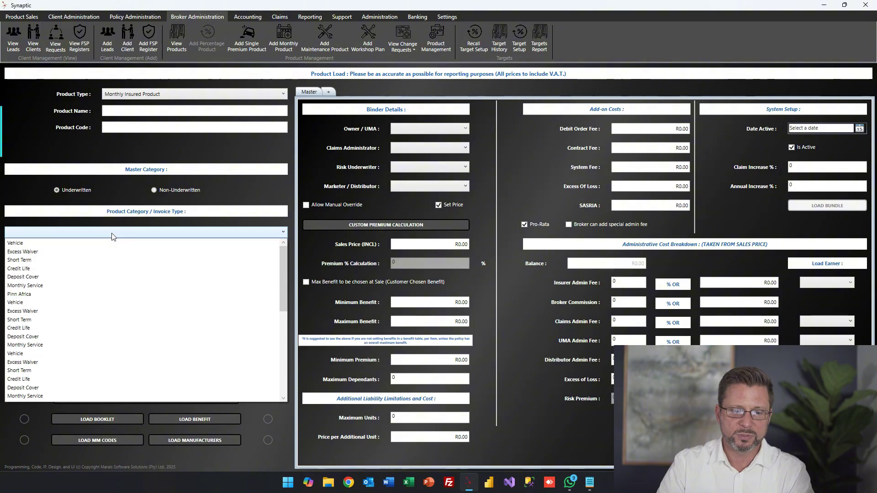
pyautogui.scroll(-3, 86, 310)
pyautogui.scroll(3, 86, 311)
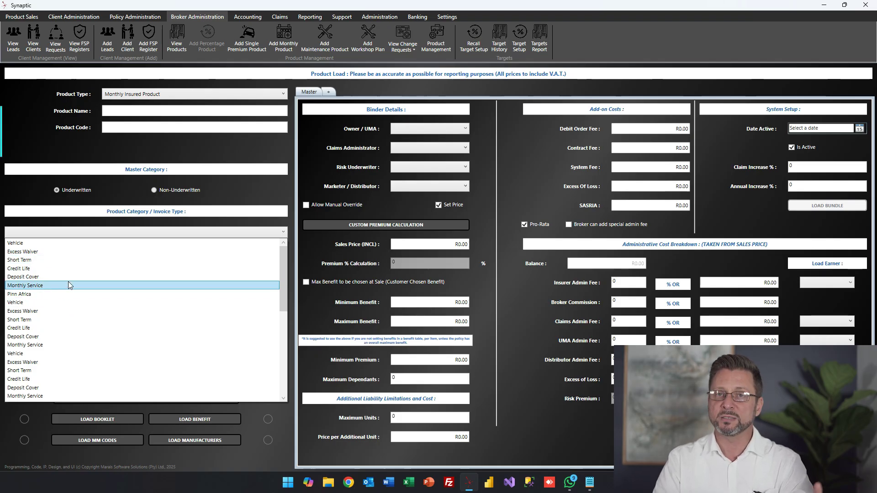
pyautogui.click(283, 233)
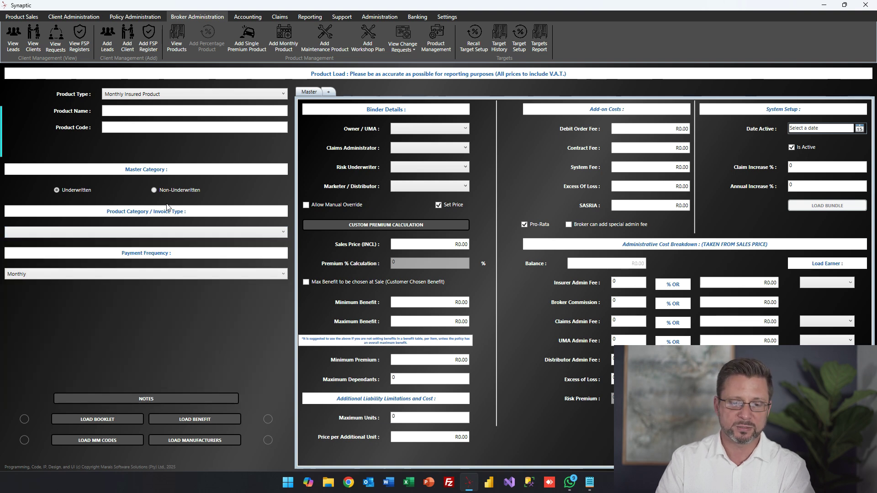
pyautogui.click(174, 274)
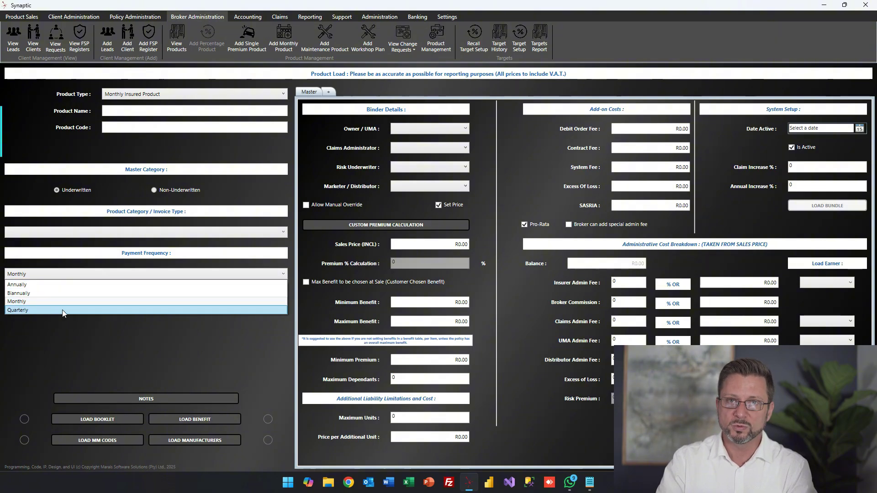
pyautogui.click(60, 331)
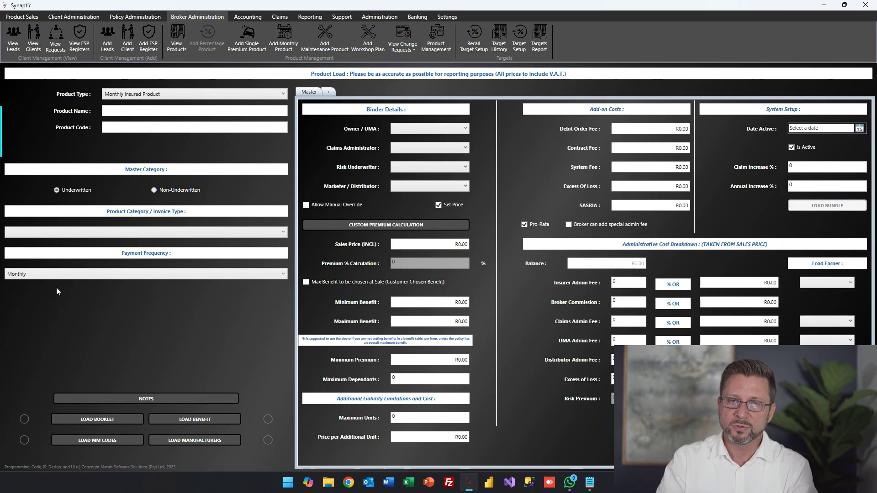
# Step: Examine the options offered for Payment Frequency and check the Marketer / Distributor list in the binder details
pyautogui.click(87, 275)
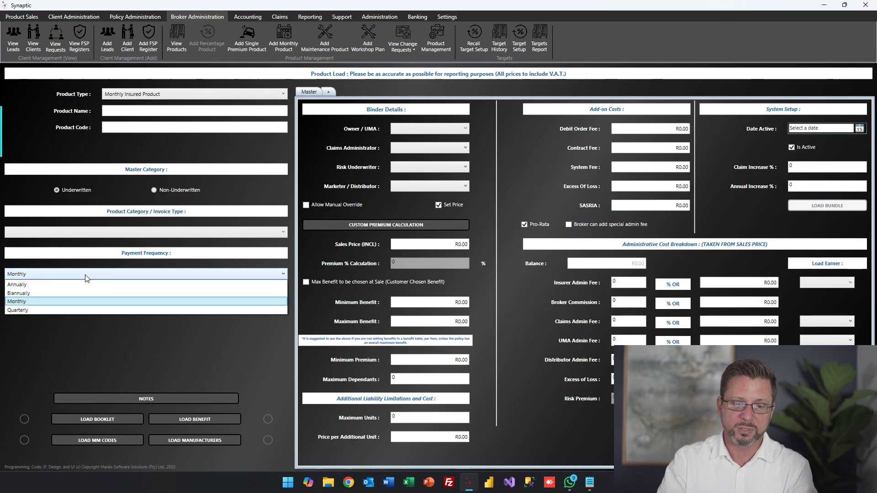
pyautogui.click(86, 276)
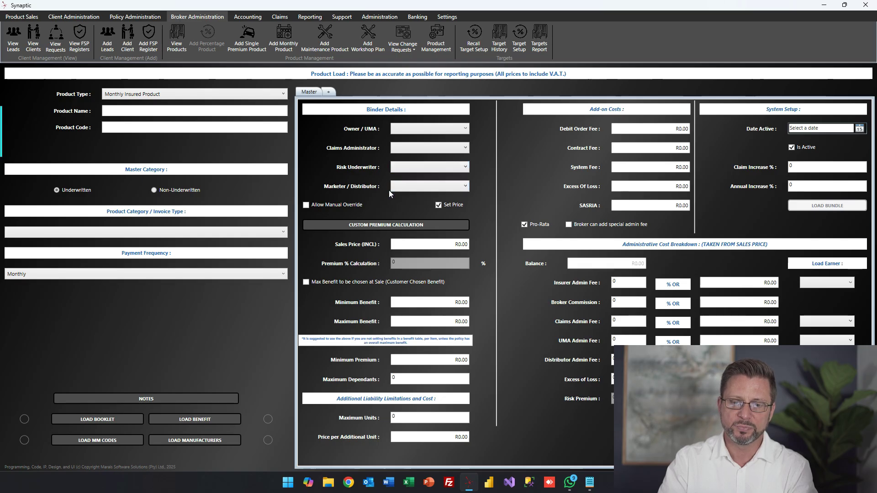
pyautogui.click(420, 190)
pyautogui.click(419, 190)
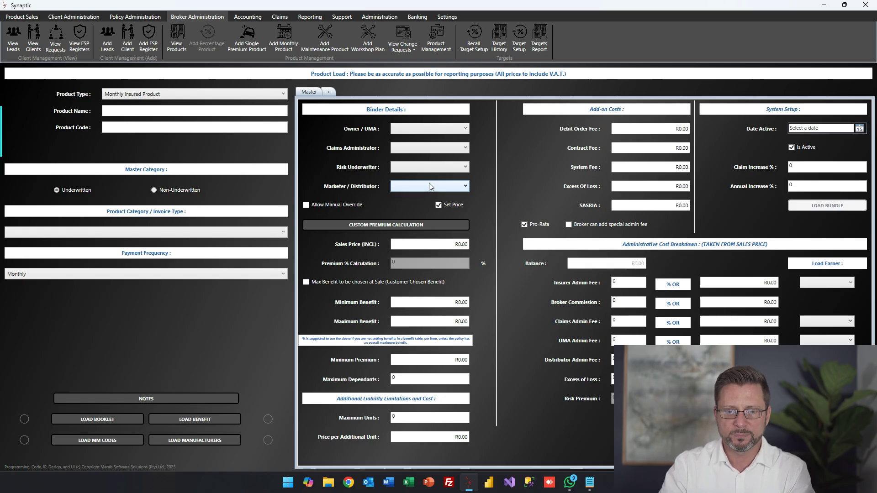
# Step: Try Allow Manual Override instead of Set Price, then restore Set Price with a Sales Price of R250.00
pyautogui.click(438, 205)
pyautogui.click(306, 206)
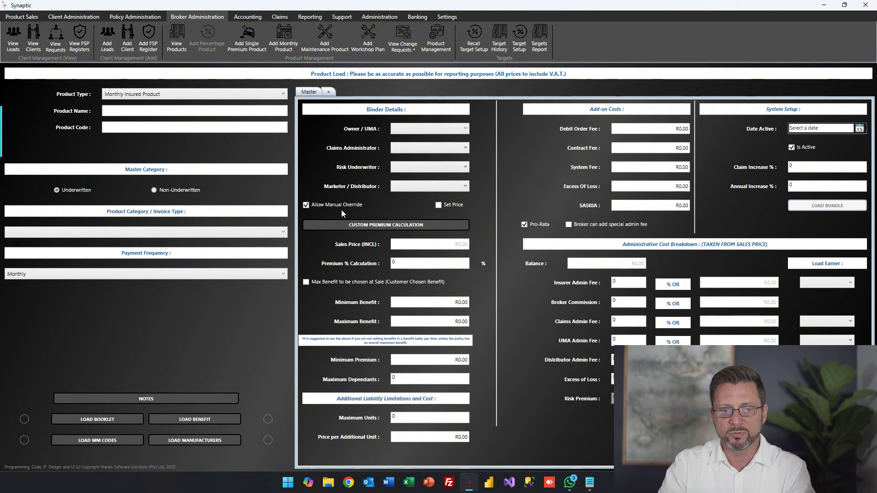
pyautogui.click(306, 205)
pyautogui.click(438, 205)
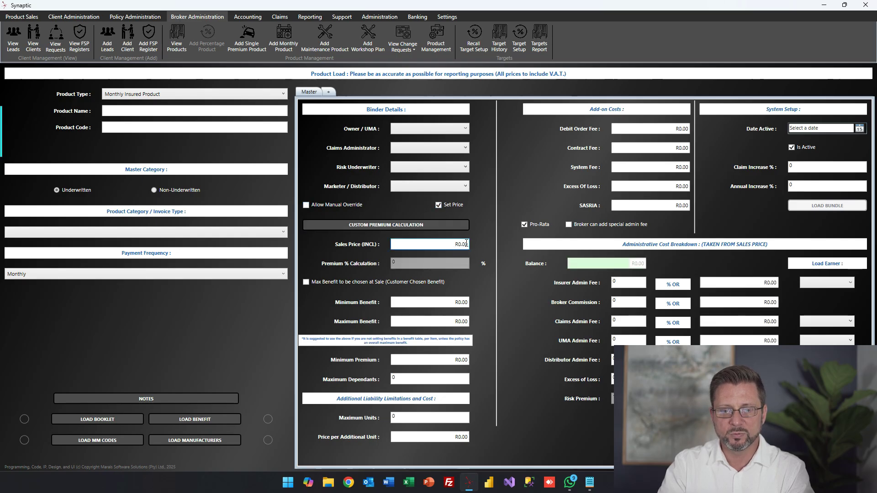
pyautogui.moveTo(466, 244); pyautogui.dragTo(427, 248)
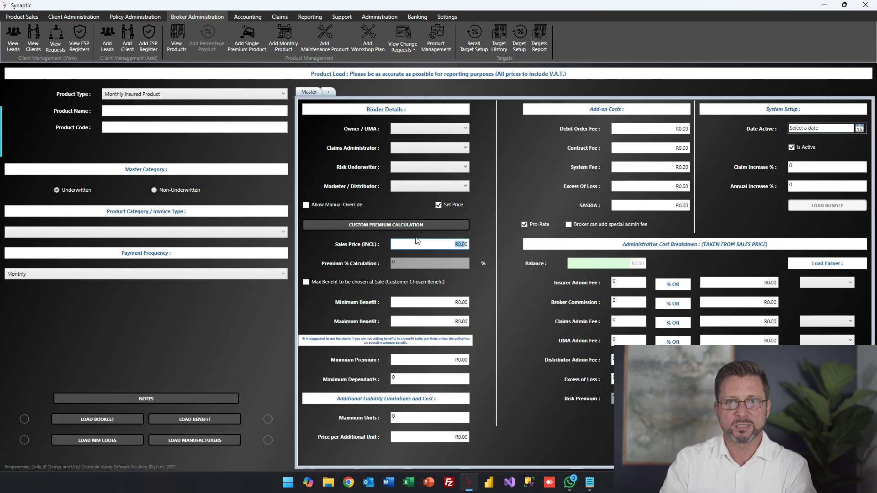
pyautogui.write('250')
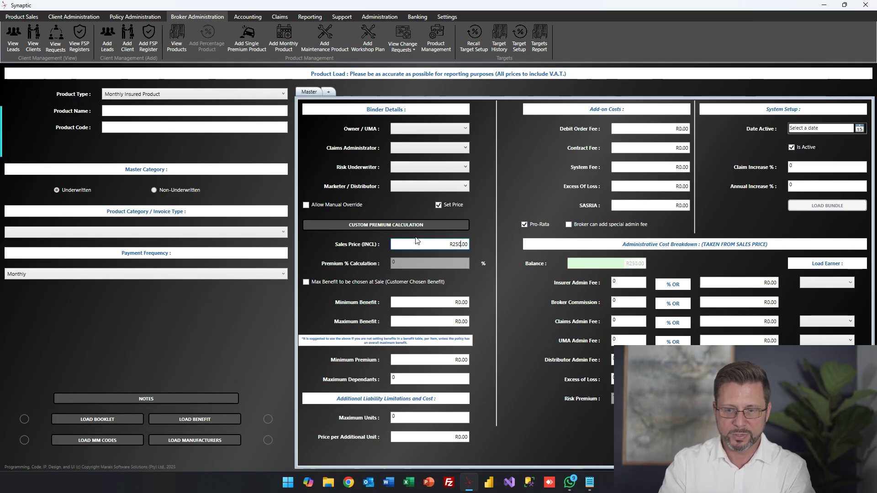
# Step: Turn off Set Price and set the Premium % Calculation to 0.1523
pyautogui.click(438, 206)
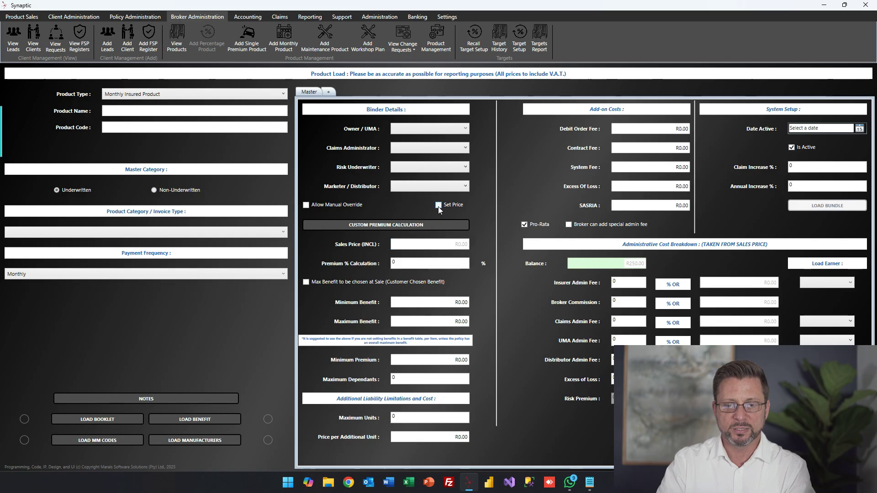
pyautogui.click(415, 265)
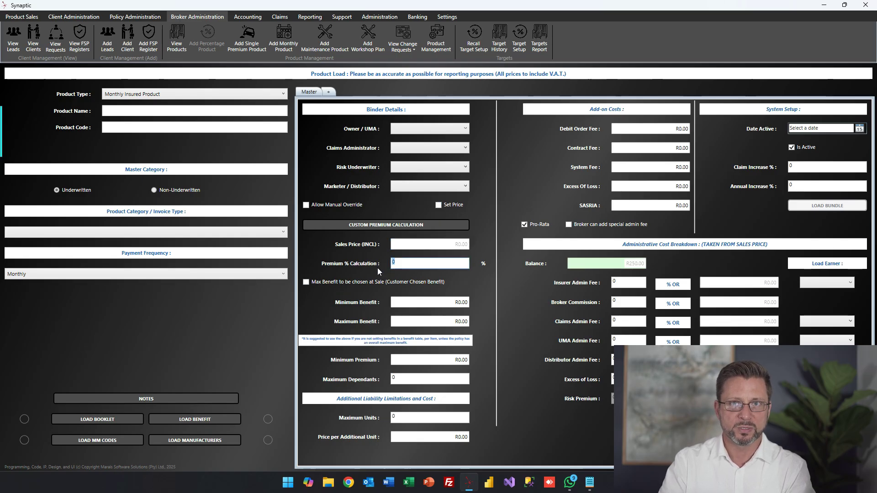
pyautogui.write('0.1523')
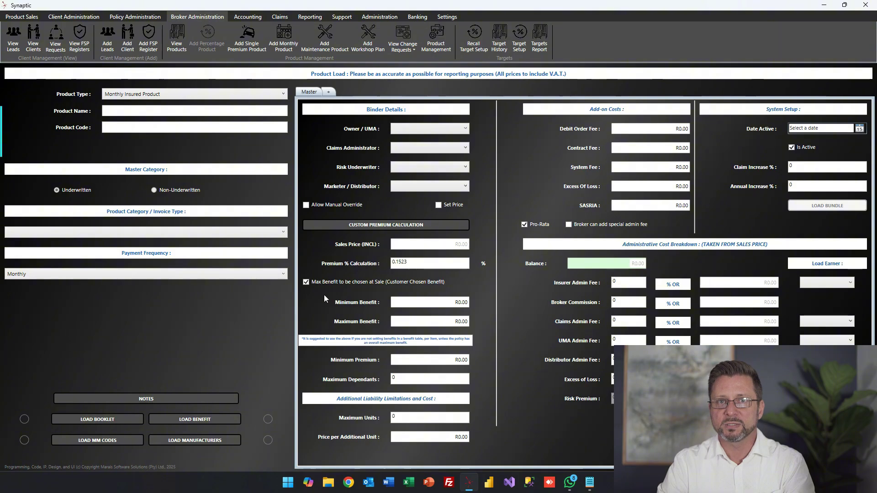
# Step: Turn the Max Benefit to be chosen at Sale option off and back on while checking the premium percentage
pyautogui.doubleClick(411, 260)
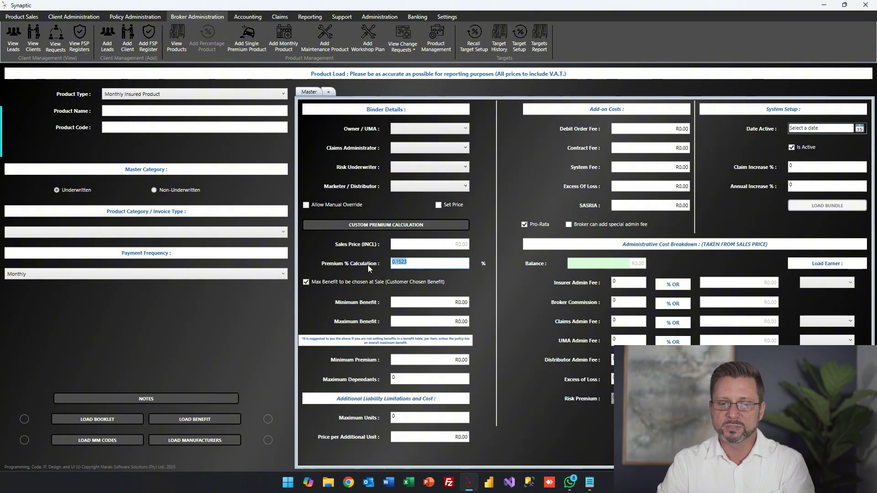
pyautogui.click(306, 282)
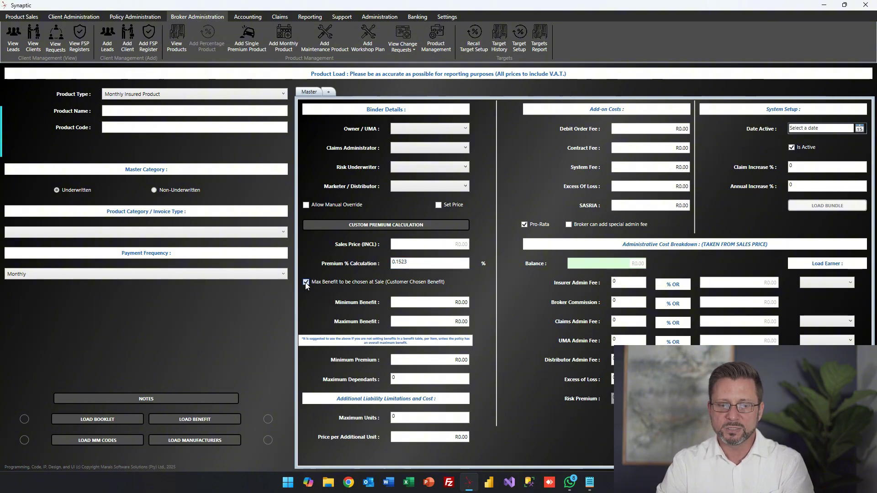
pyautogui.click(418, 264)
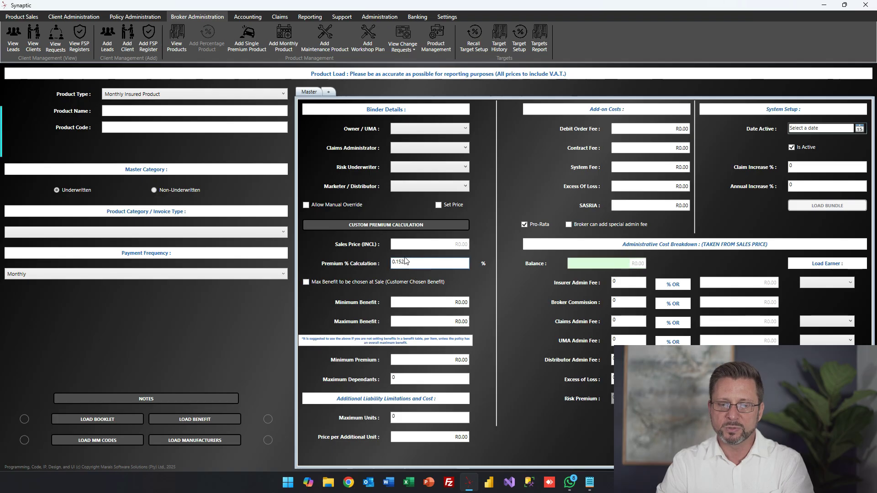
pyautogui.moveTo(465, 263); pyautogui.dragTo(378, 266)
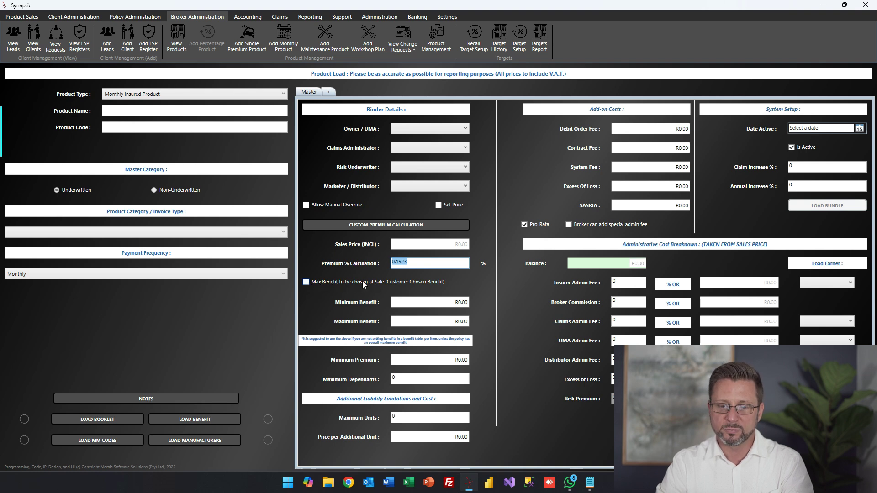
pyautogui.click(304, 283)
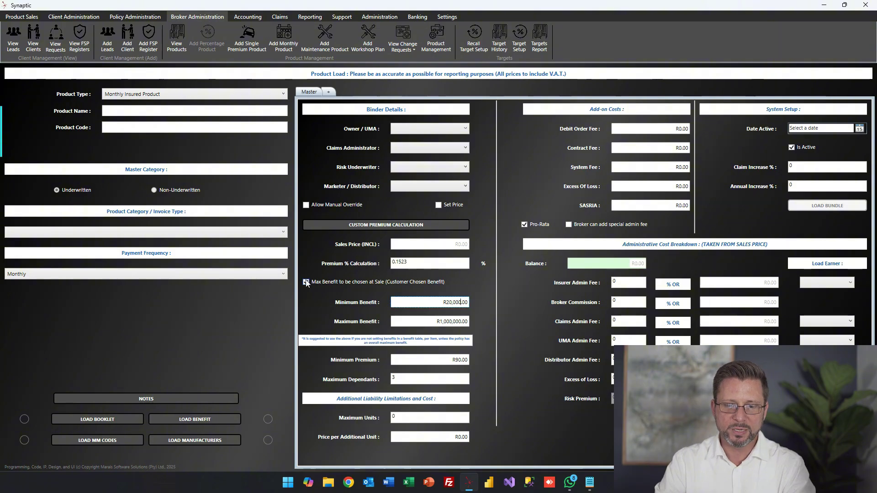
pyautogui.click(306, 283)
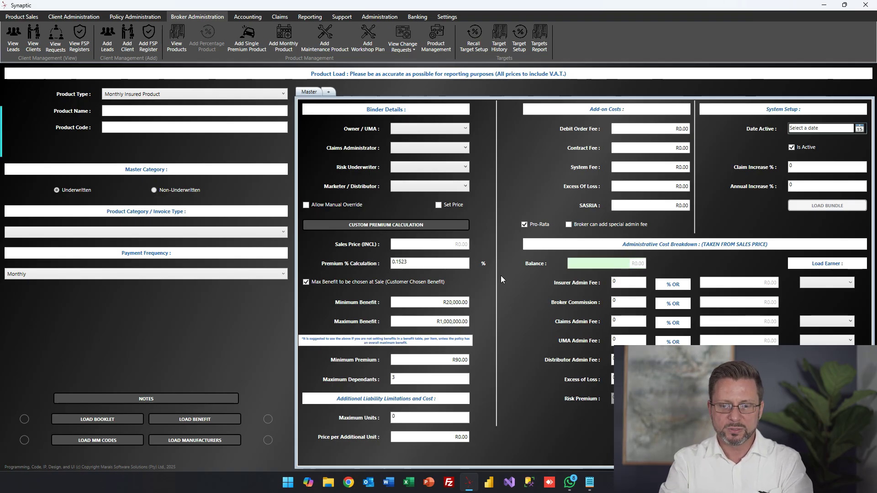
# Step: Review the Minimum Benefit and Maximum Benefit limits against the Premium % Calculation
pyautogui.moveTo(465, 302); pyautogui.dragTo(434, 305)
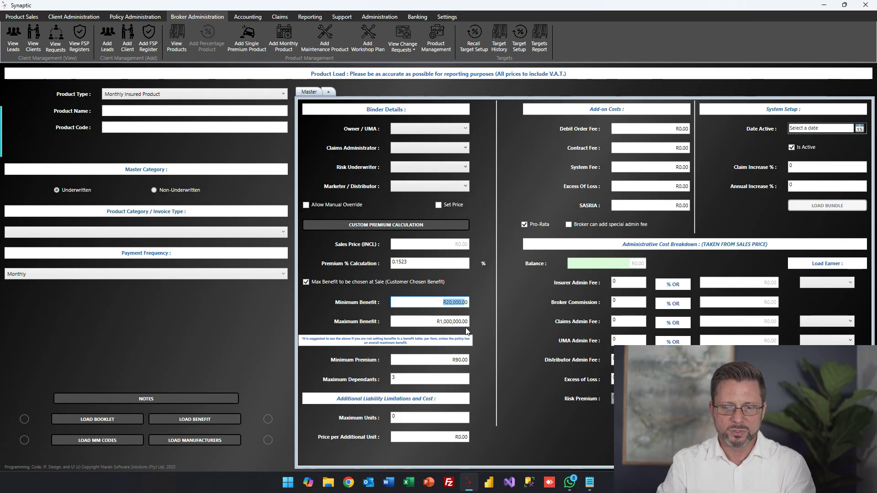
pyautogui.moveTo(466, 321); pyautogui.dragTo(420, 323)
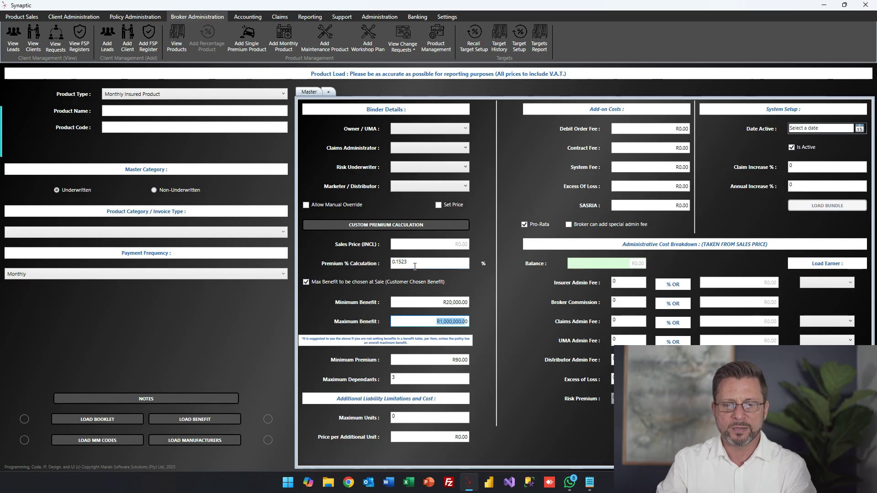
pyautogui.moveTo(415, 263); pyautogui.dragTo(381, 261)
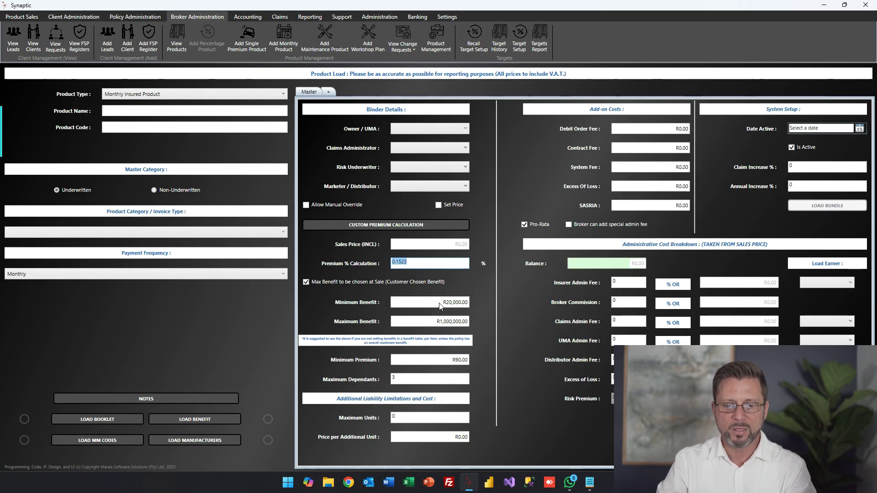
# Step: Clear Maximum Dependants, check the Minimum Premium and enter 3 as the Maximum Dependants again
pyautogui.click(395, 379)
pyautogui.press('BackSpace')
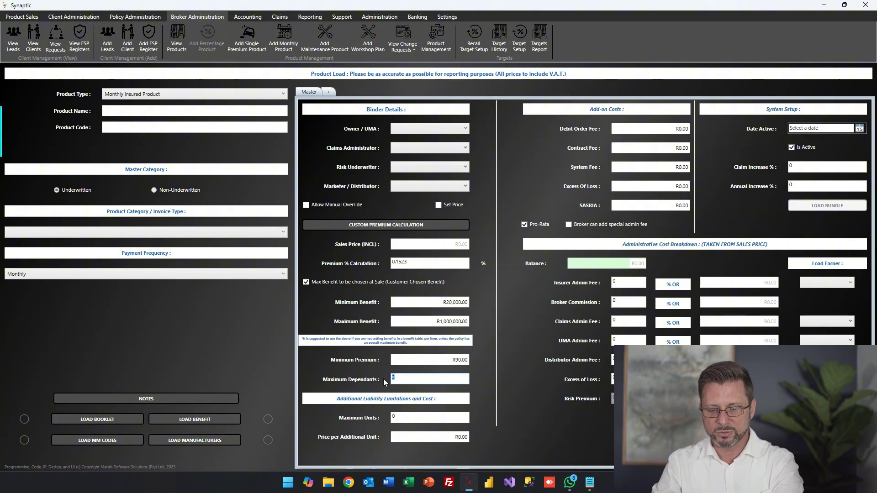
pyautogui.click(467, 361)
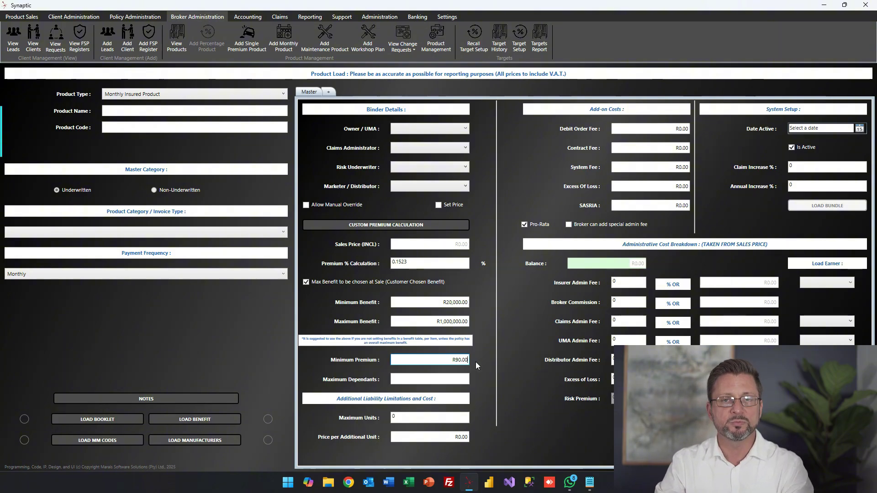
pyautogui.moveTo(468, 361); pyautogui.dragTo(423, 361)
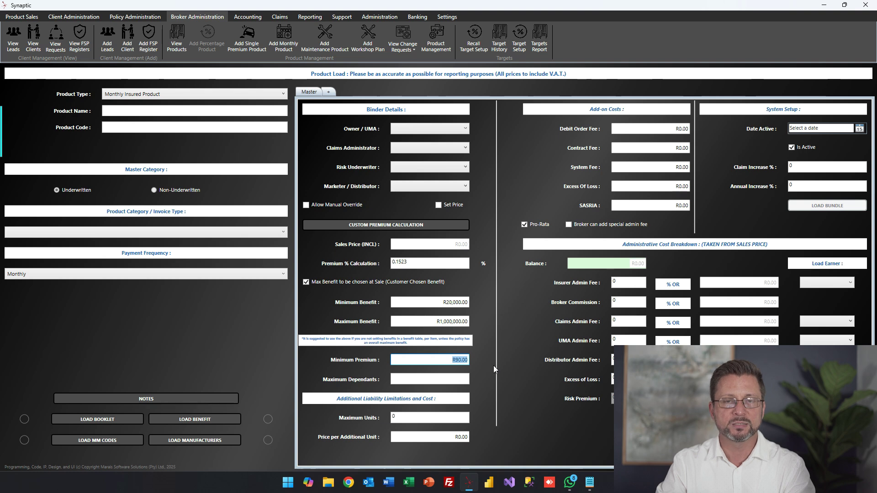
pyautogui.click(459, 361)
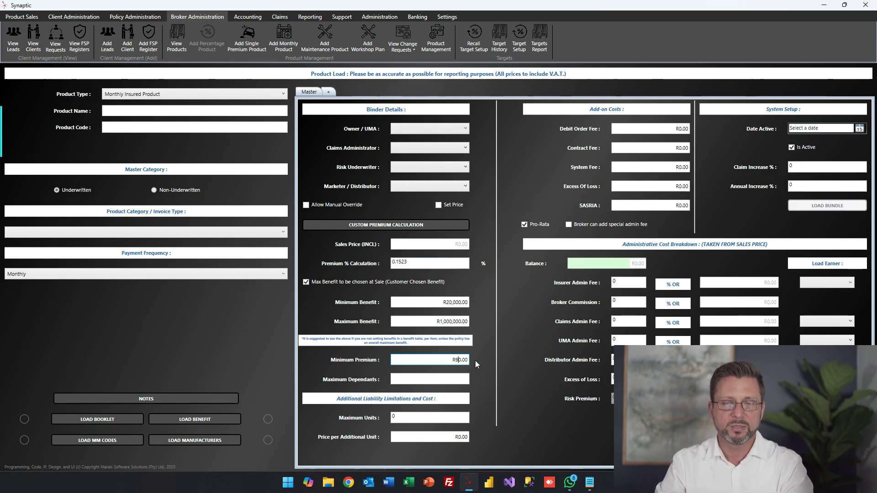
pyautogui.click(460, 380)
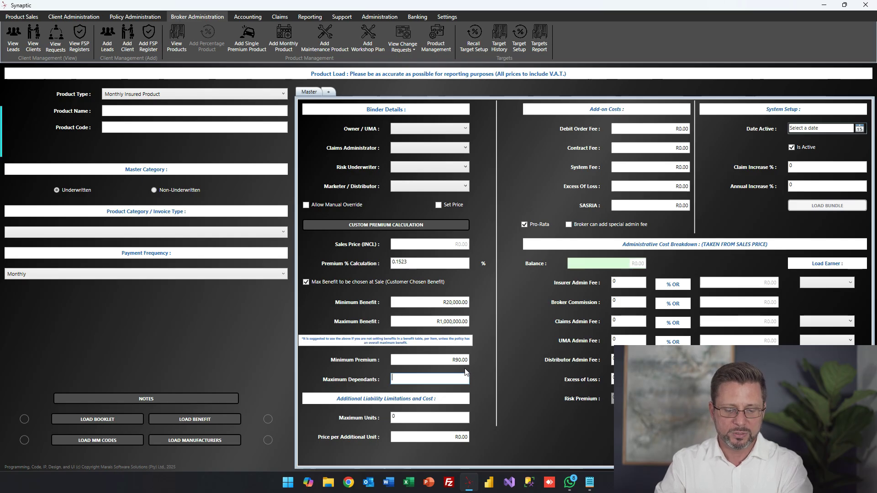
pyautogui.write('3')
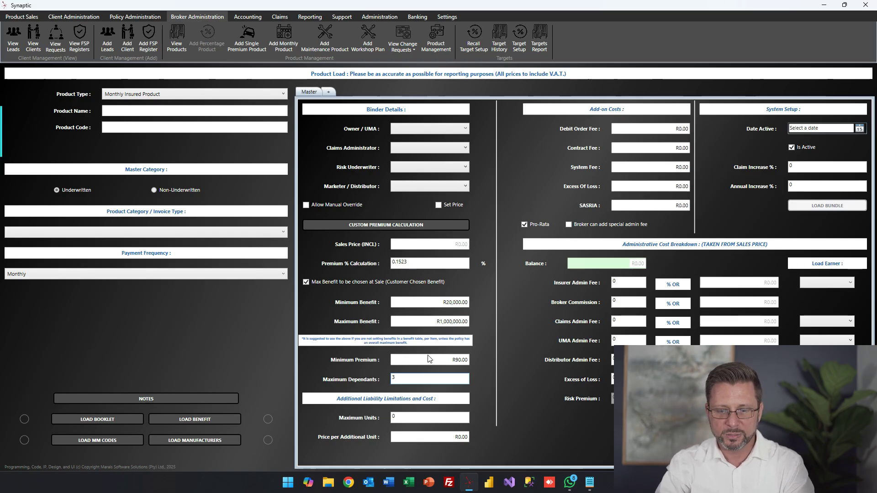
pyautogui.moveTo(397, 377); pyautogui.dragTo(375, 380)
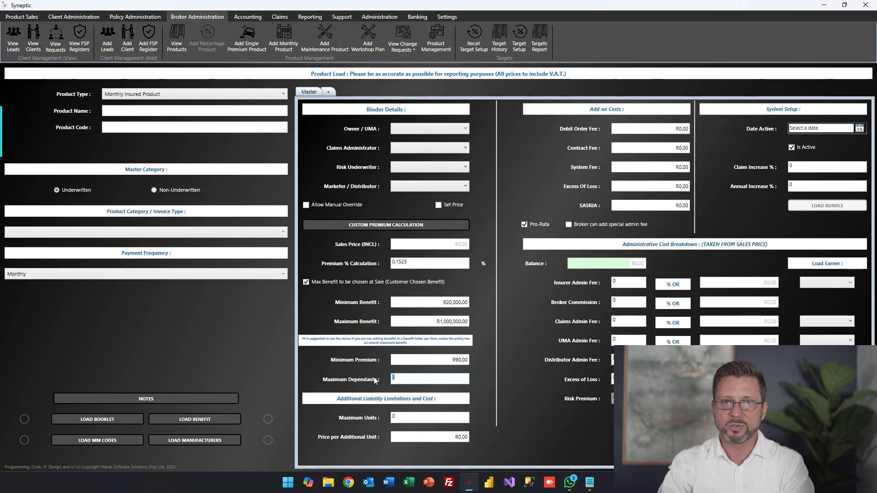
# Step: Set the additional liability limits to 3 Maximum Units with a Price per Additional Unit of R90.00
pyautogui.click(429, 418)
pyautogui.moveTo(428, 418); pyautogui.dragTo(348, 420)
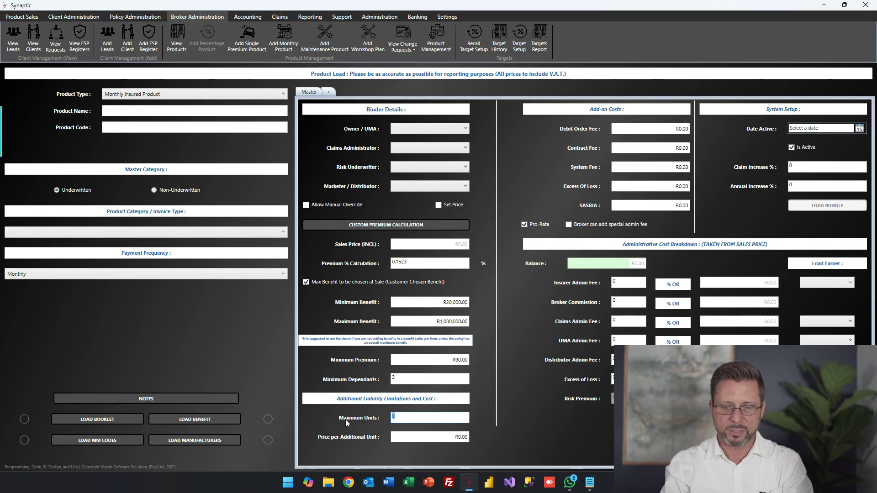
pyautogui.write('3')
pyautogui.press('Tab')
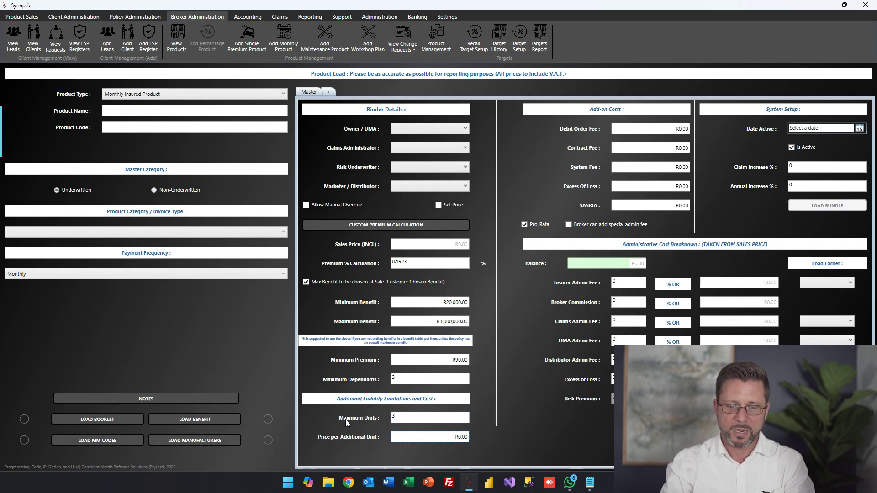
pyautogui.press('Right')
pyautogui.press('Right')
pyautogui.press('Right')
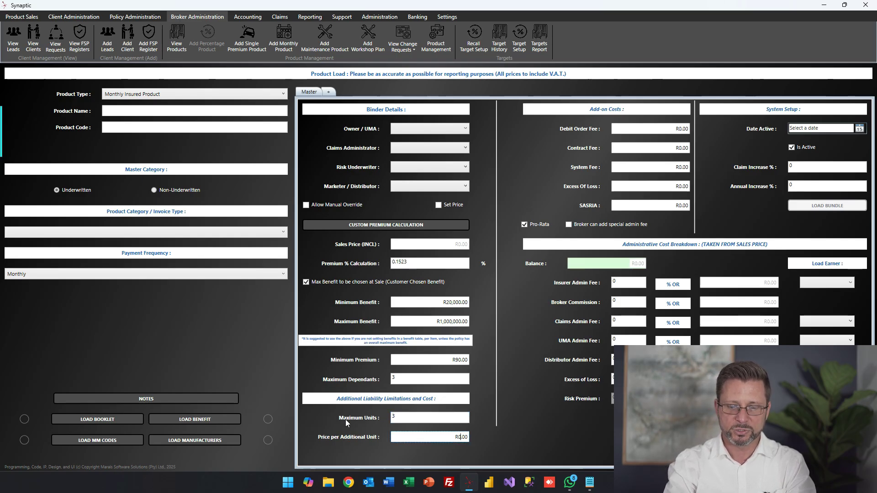
pyautogui.write('9')
pyautogui.press('Tab')
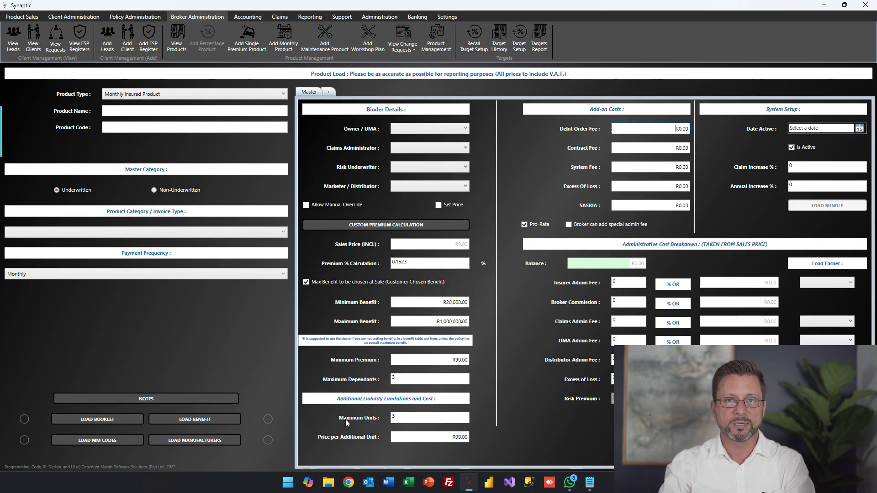
# Step: Review the Maximum Units and Price per Additional Unit entries
pyautogui.hotkey('shift', 'Tab')
pyautogui.hotkey('shift', 'Tab')
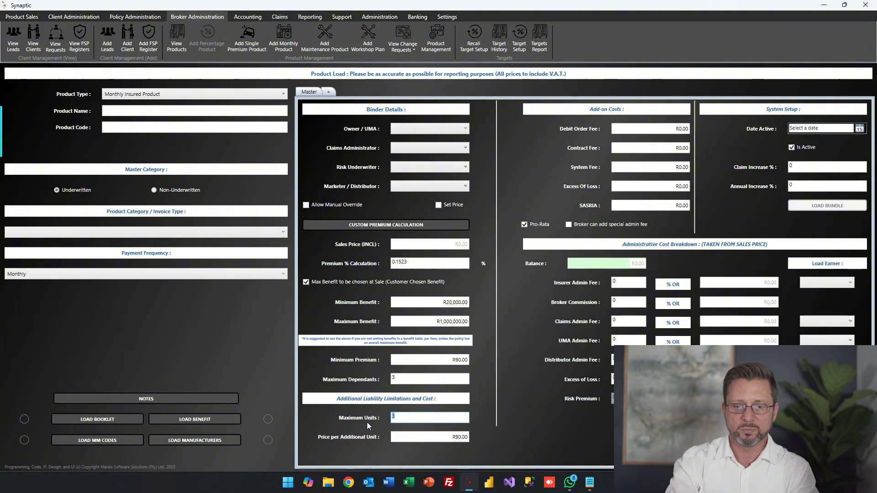
pyautogui.click(466, 437)
pyautogui.moveTo(466, 437); pyautogui.dragTo(448, 438)
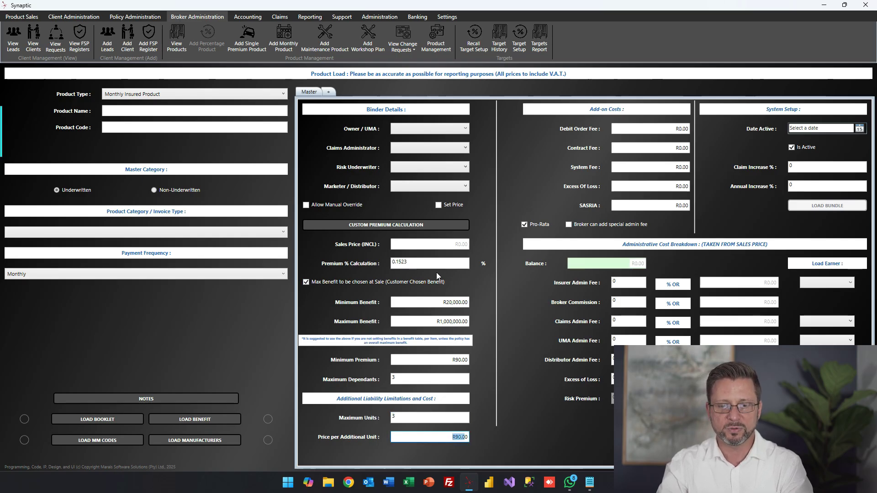
pyautogui.click(407, 418)
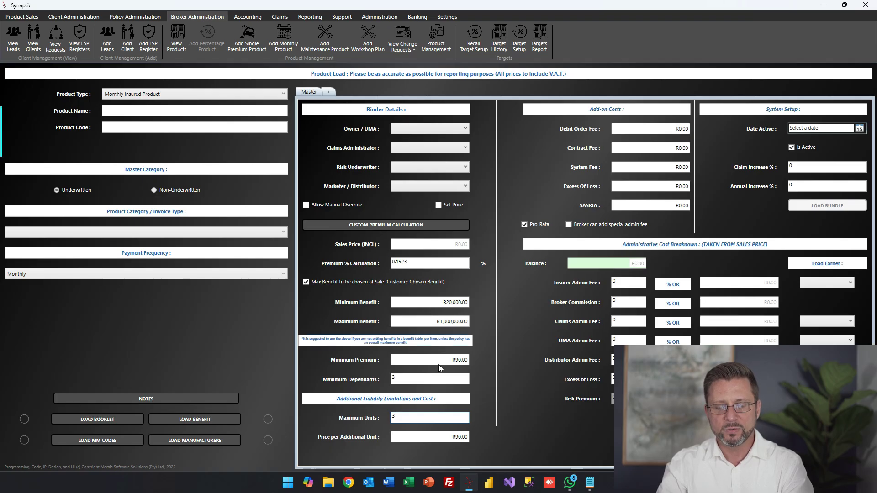
# Step: Set the Contract Fee in the Add-on Costs to R20.00
pyautogui.click(688, 129)
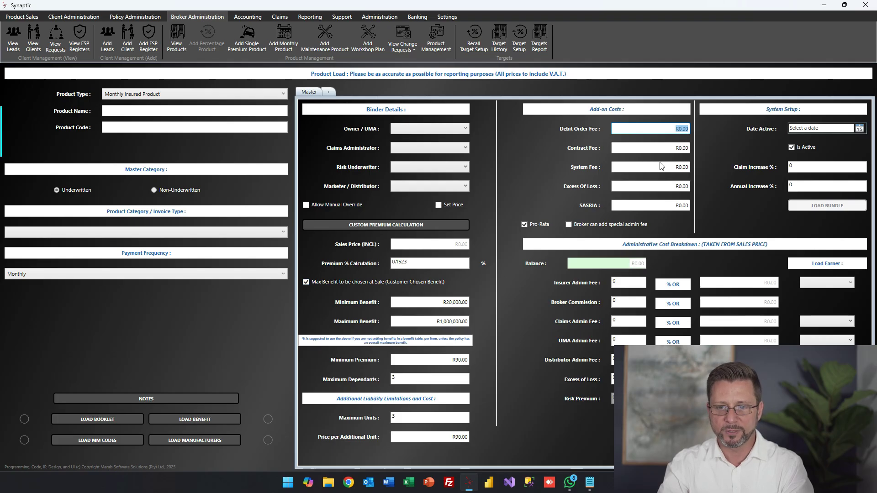
pyautogui.click(682, 130)
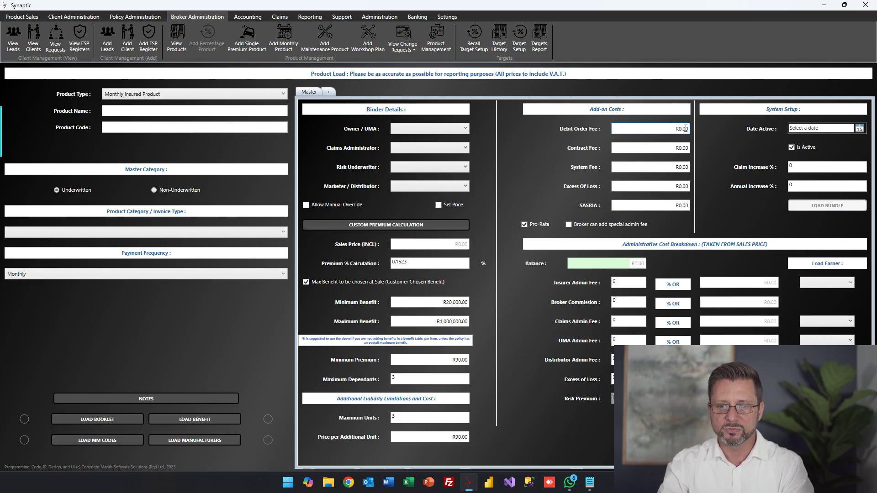
pyautogui.doubleClick(680, 129)
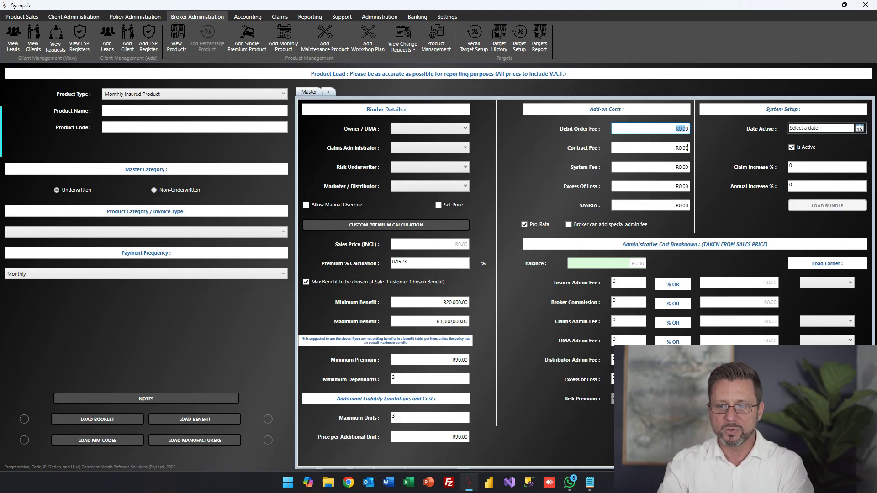
pyautogui.click(656, 149)
pyautogui.write('20')
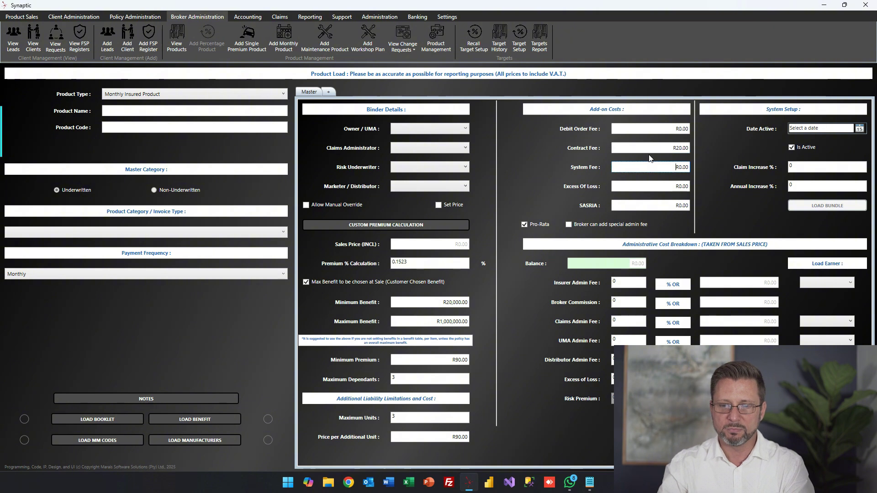
pyautogui.press('Tab')
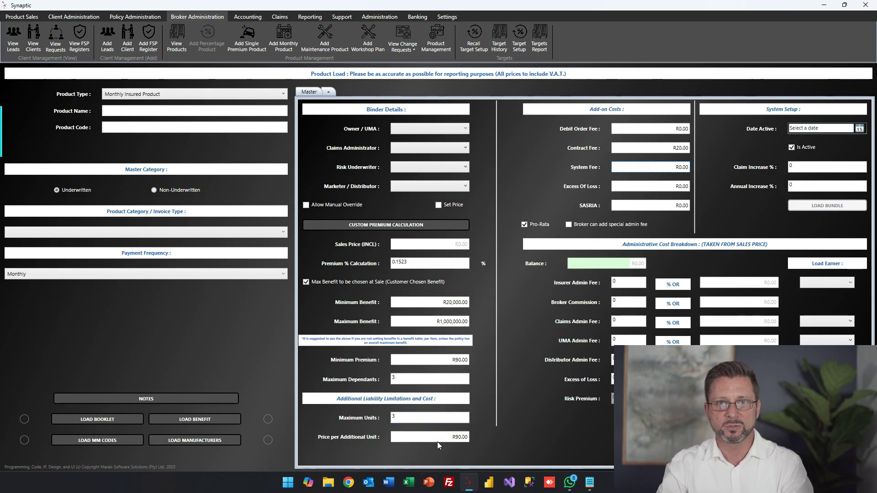
pyautogui.click(400, 414)
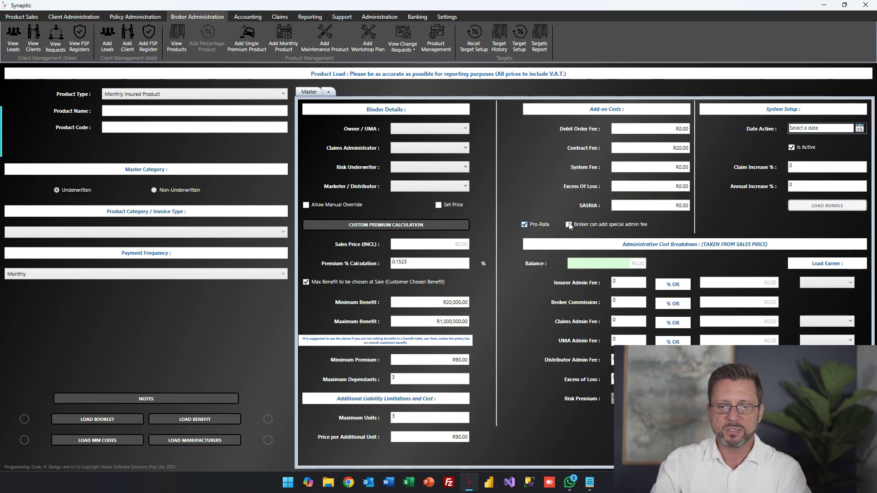
# Step: Try out the Pro-Rata and Broker can add special admin fee options, restoring each to its original state
pyautogui.click(524, 224)
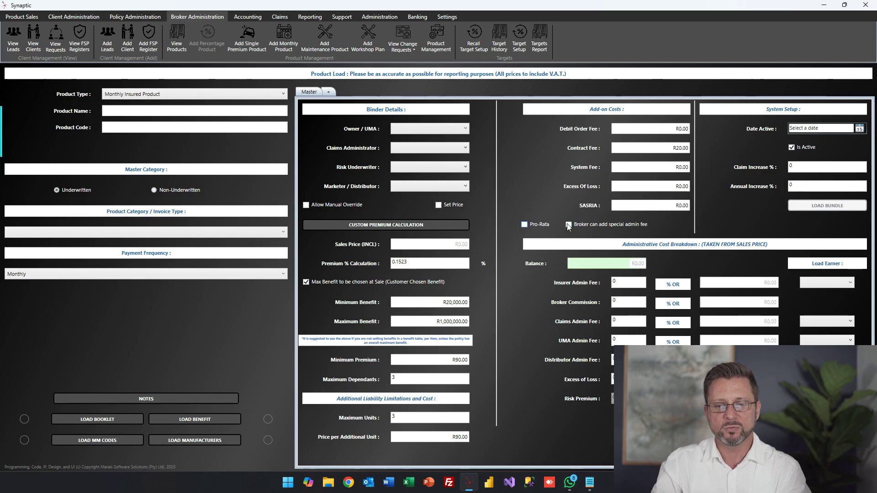
pyautogui.click(568, 224)
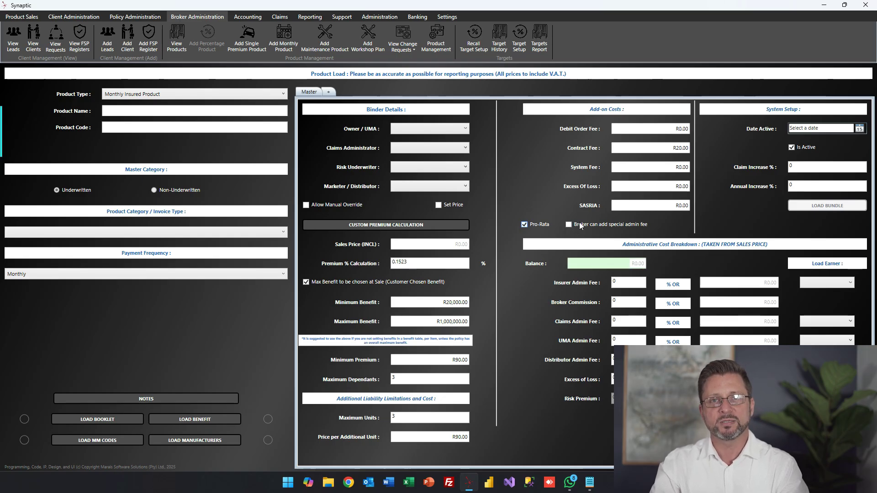
pyautogui.click(581, 225)
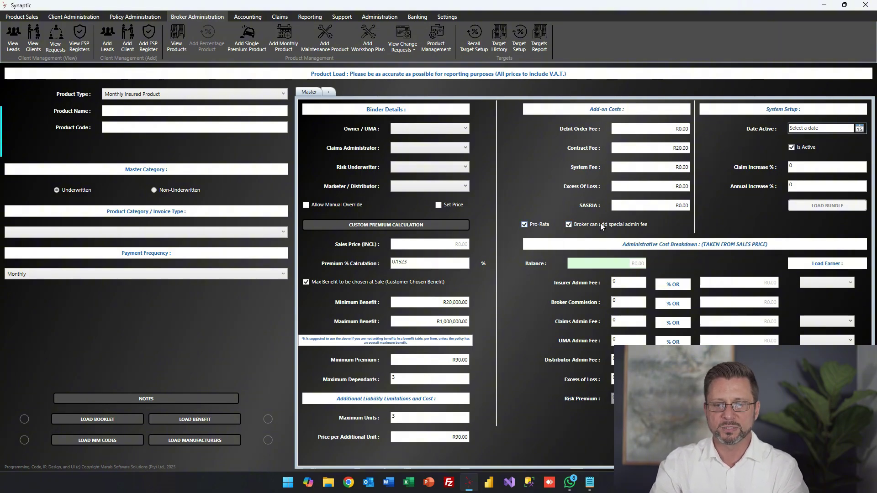
pyautogui.click(569, 224)
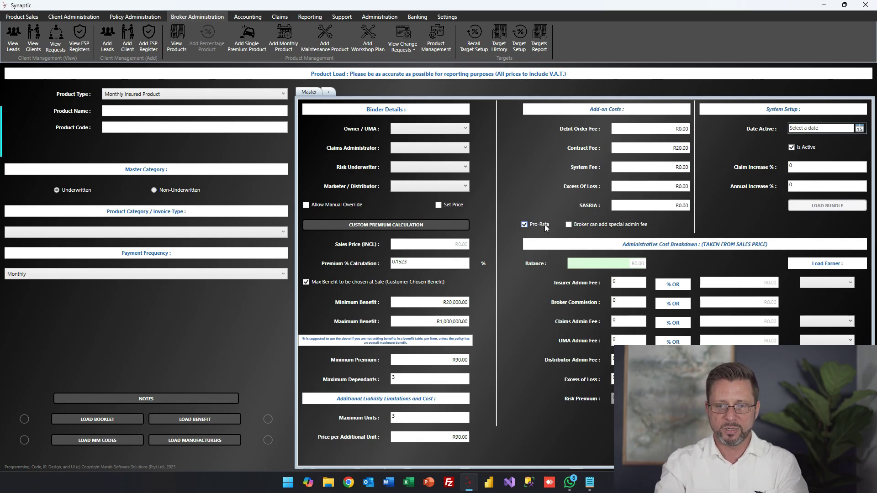
# Step: Set Date Active to 2025-09-05 and enter 10 for both Claim Increase % and Annual Increase %
pyautogui.click(860, 128)
pyautogui.click(849, 162)
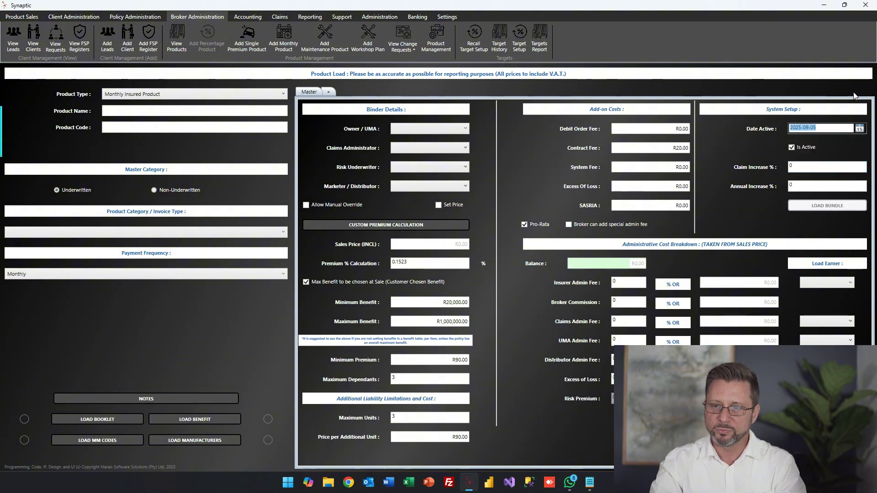
pyautogui.click(800, 166)
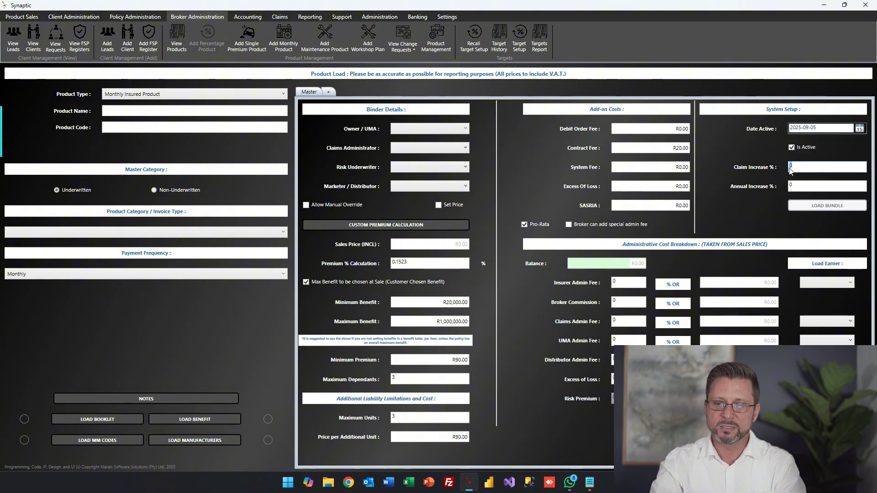
pyautogui.click(821, 184)
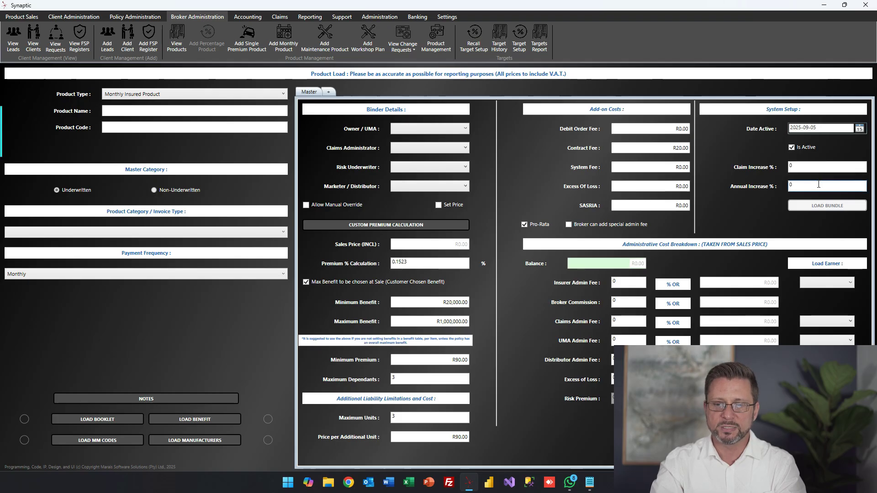
pyautogui.click(802, 165)
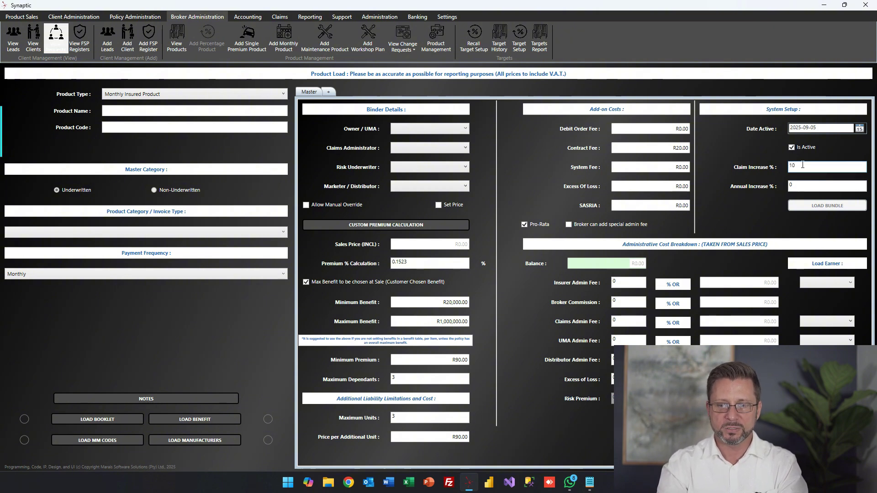
pyautogui.press('Tab')
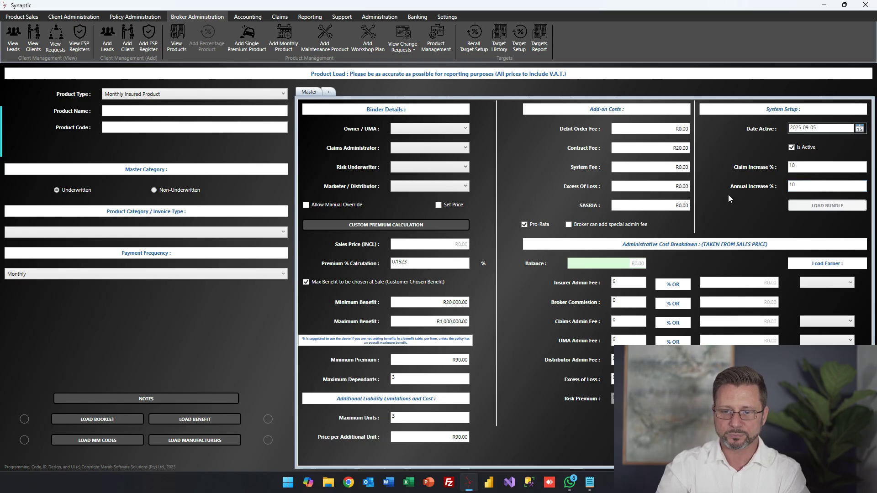
pyautogui.press('Tab')
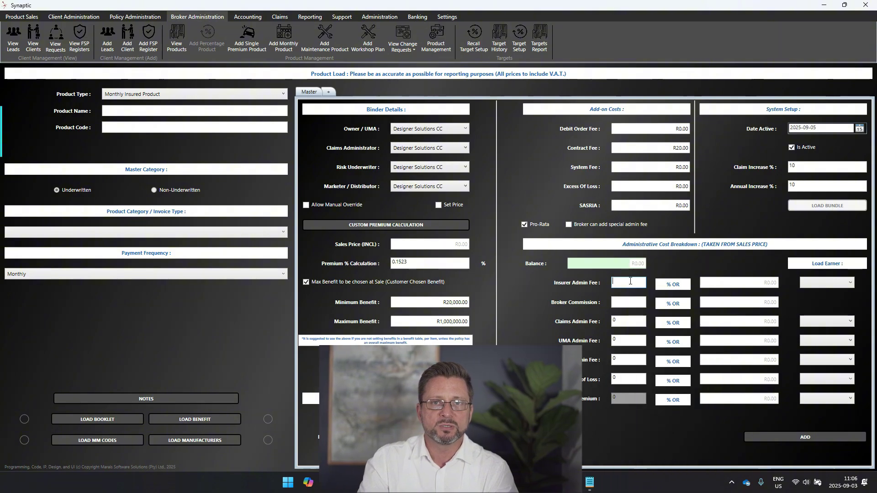
# Step: Set the Insurer Admin Fee to 3.5%, Broker Commission to 12.5%, Claims Admin Fee to 9% and UMA Admin Fee to 12%
pyautogui.write('3.5')
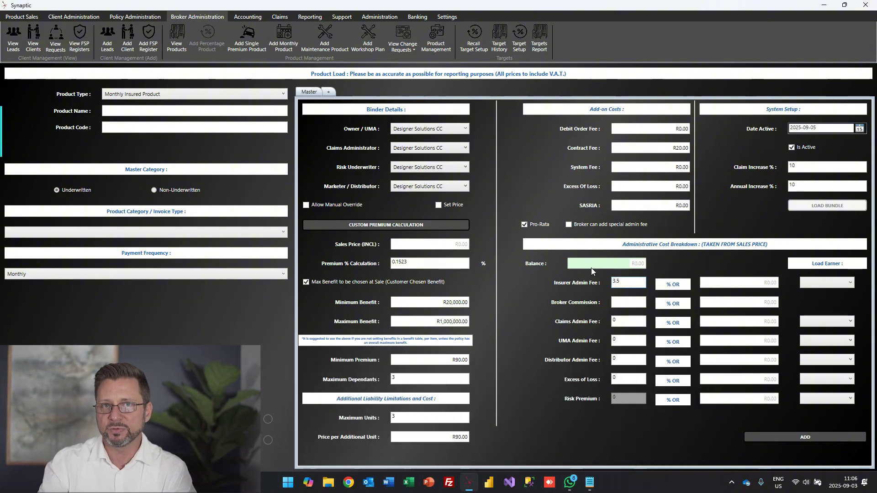
pyautogui.click(631, 301)
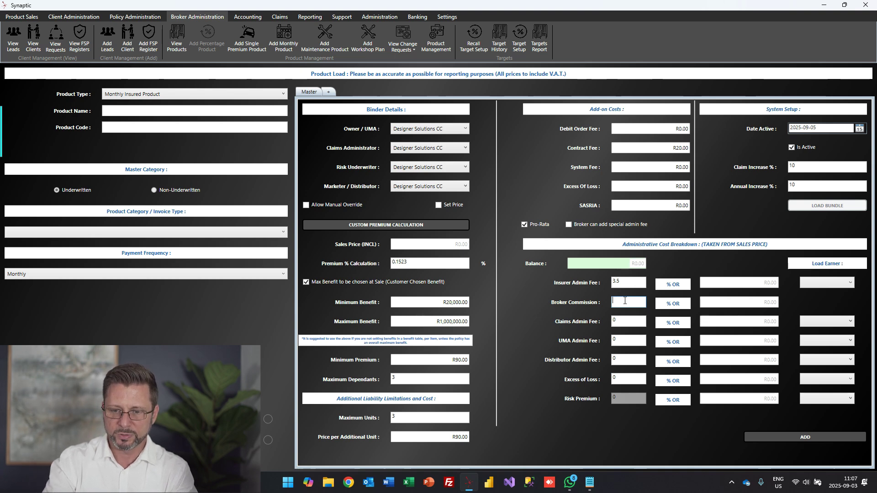
pyautogui.write('12.5')
pyautogui.press('Tab')
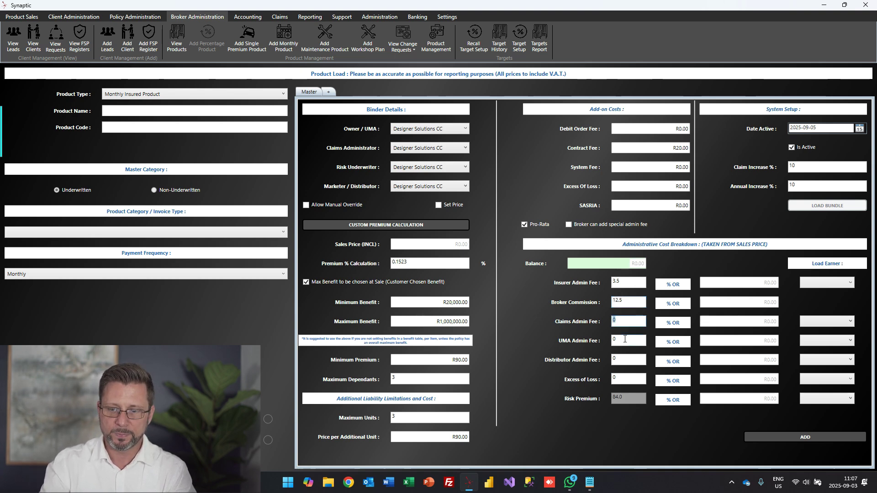
pyautogui.write('9')
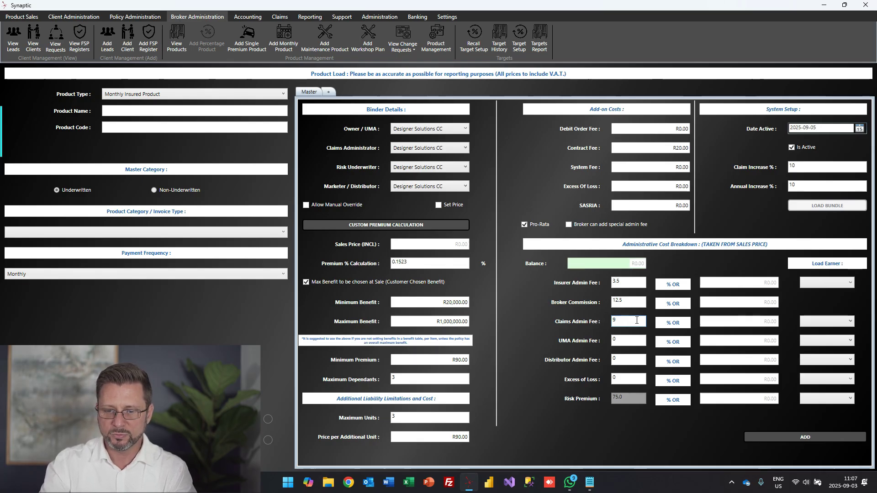
pyautogui.click(638, 338)
pyautogui.doubleClick(629, 337)
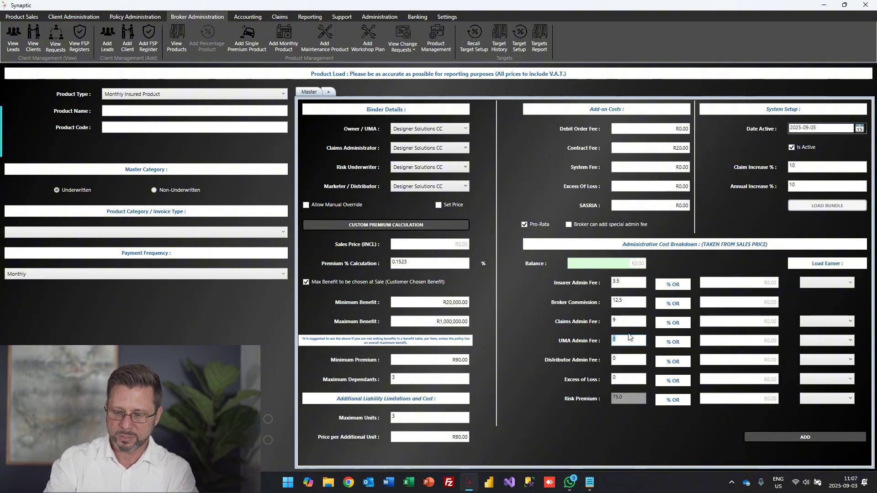
pyautogui.write('12')
pyautogui.press('Tab')
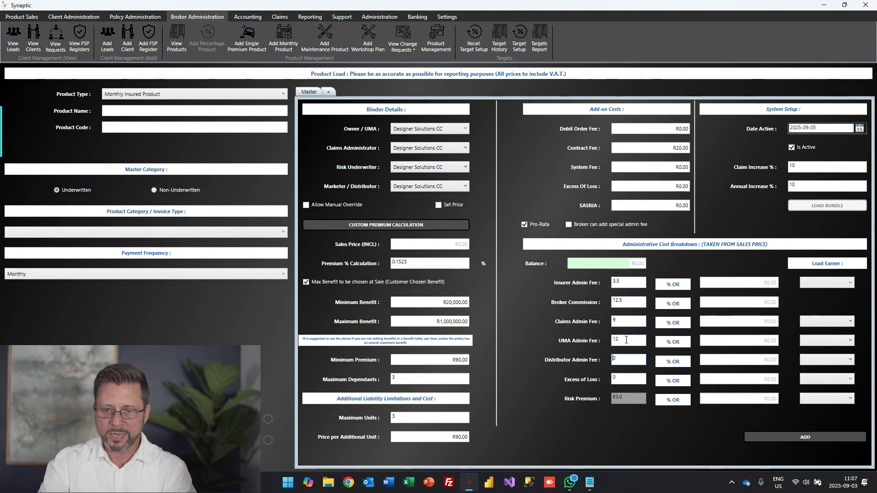
# Step: Assign Designer Solutions CC as the earner of the Insurer, Claims and UMA Admin Fees
pyautogui.click(820, 283)
pyautogui.click(820, 293)
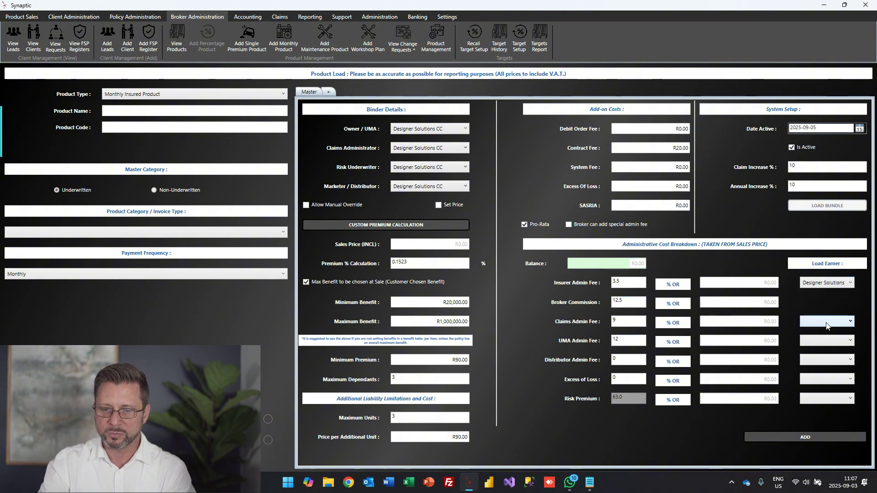
pyautogui.click(827, 322)
pyautogui.click(826, 332)
pyautogui.click(828, 339)
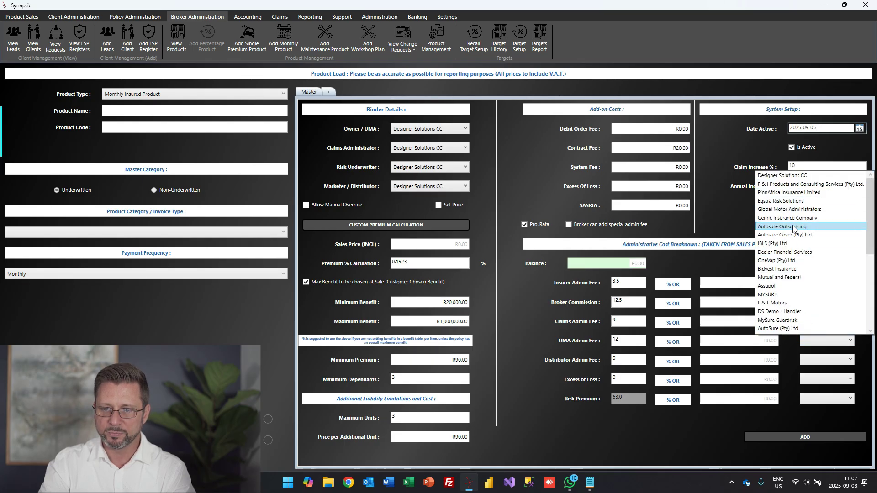
pyautogui.click(794, 177)
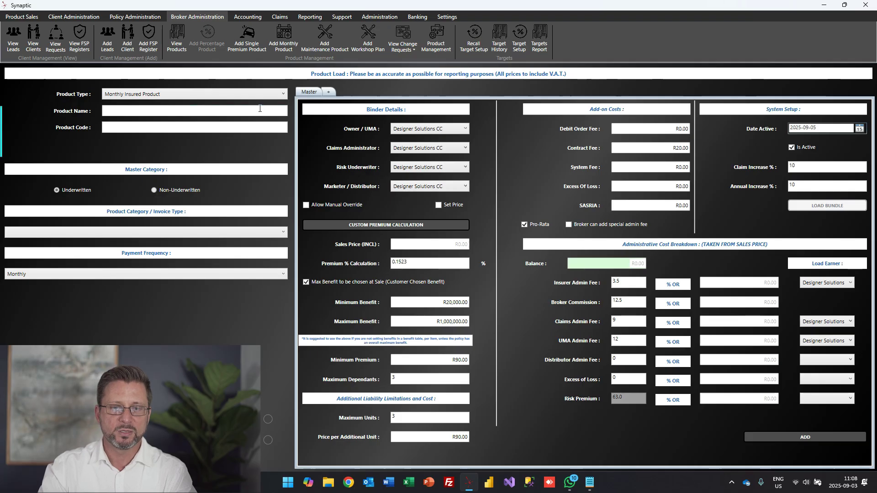
# Step: Change the product type to Monthly Non-Underwritten Product
pyautogui.click(259, 94)
pyautogui.click(230, 105)
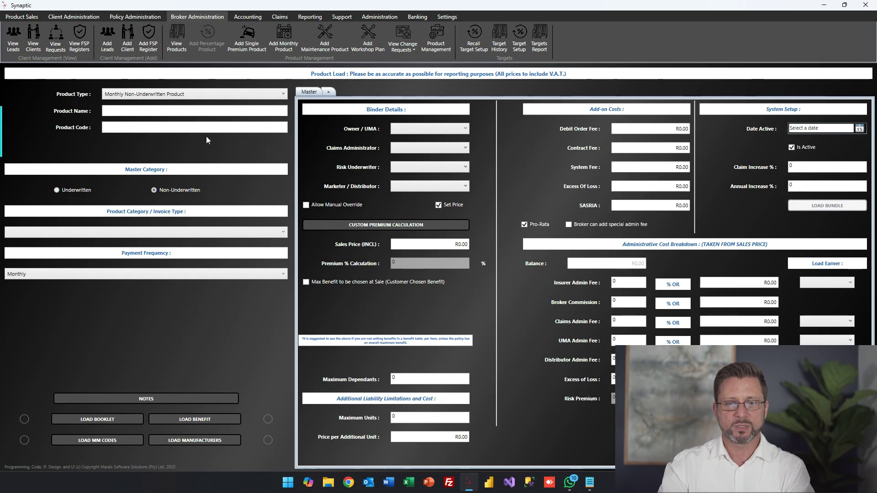
# Step: Start a new maintenance product and review its Product Category / Invoice Type and Credit Type options
pyautogui.click(325, 35)
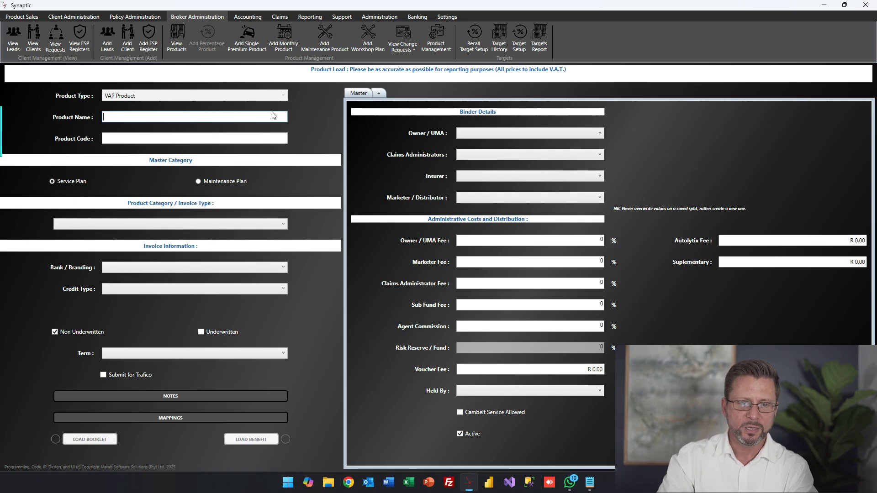
pyautogui.click(270, 225)
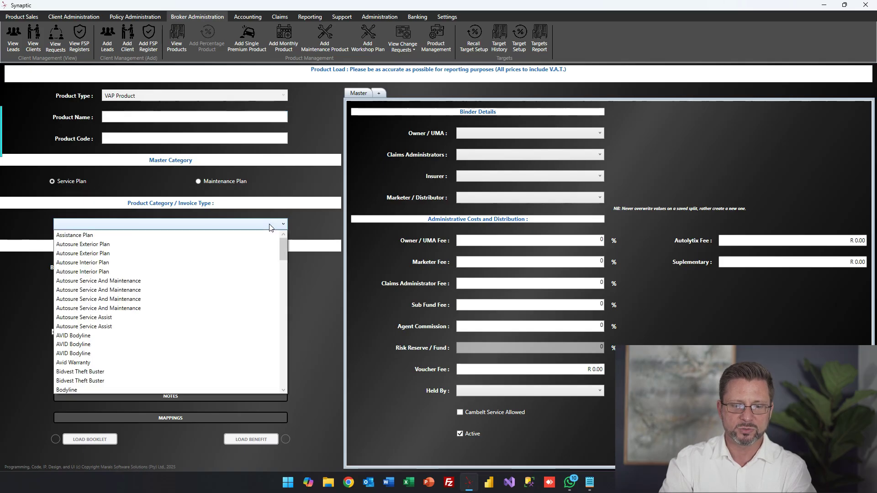
pyautogui.click(271, 226)
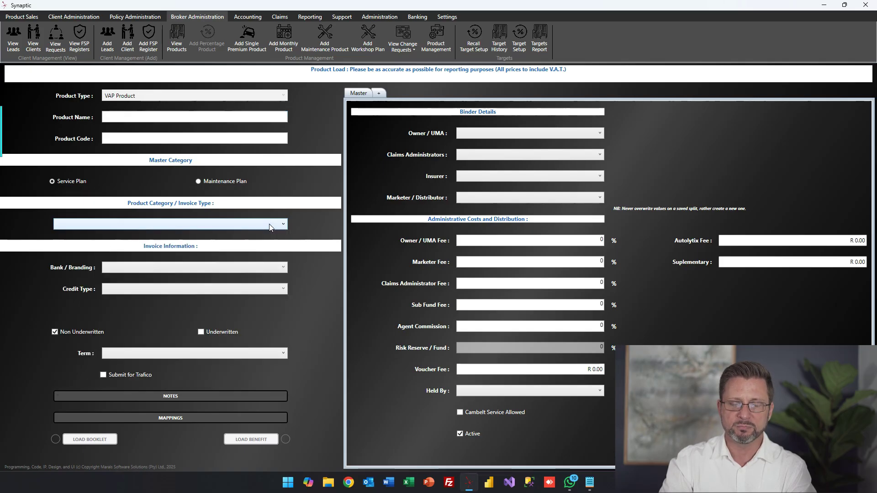
pyautogui.click(229, 292)
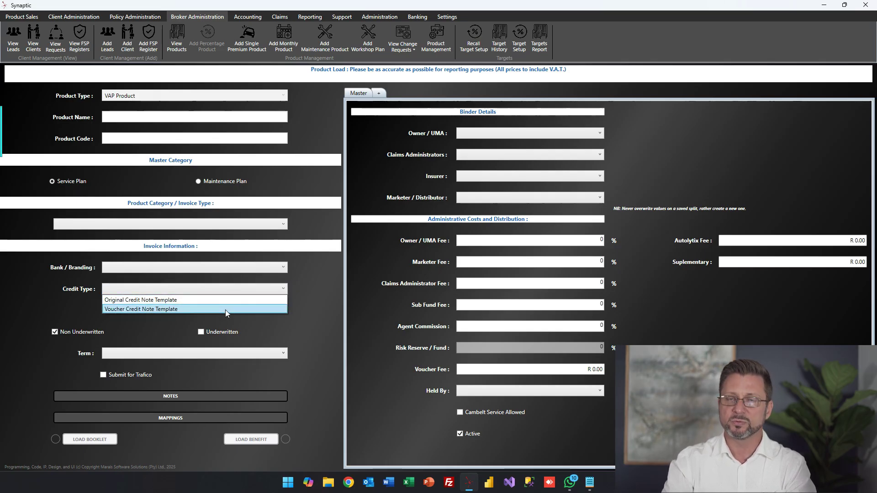
pyautogui.click(319, 304)
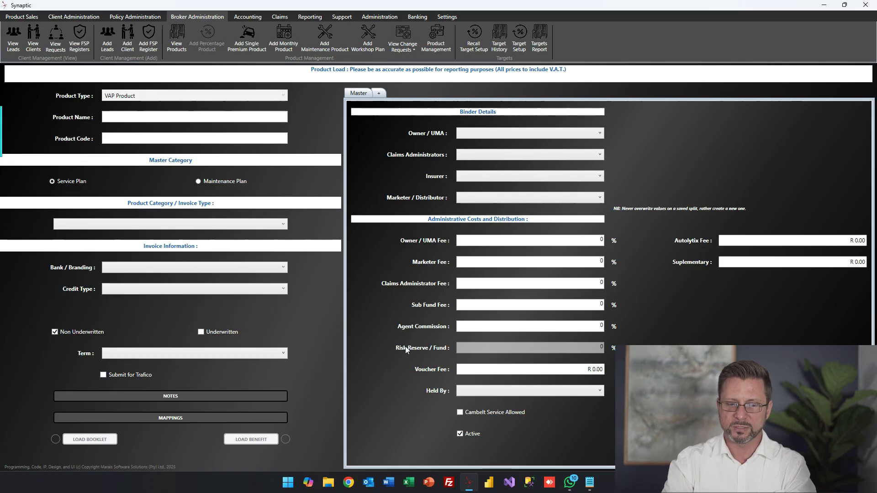
pyautogui.click(268, 290)
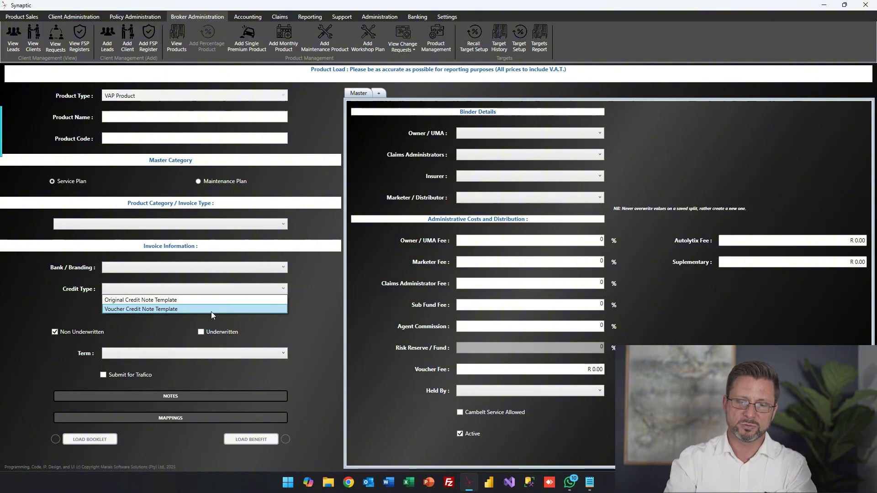
pyautogui.click(322, 251)
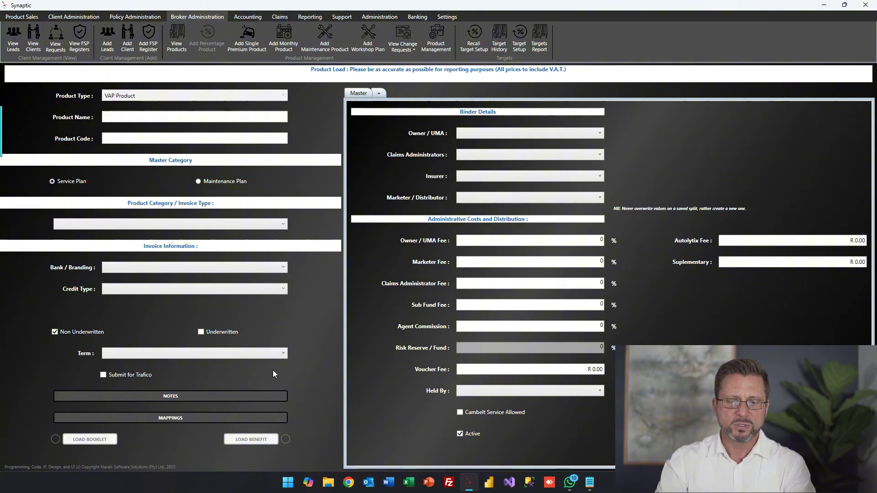
# Step: Set the Owner / UMA, Claims Administrators, Insurer and Marketer / Distributor to Designer Solutions CC
pyautogui.click(566, 132)
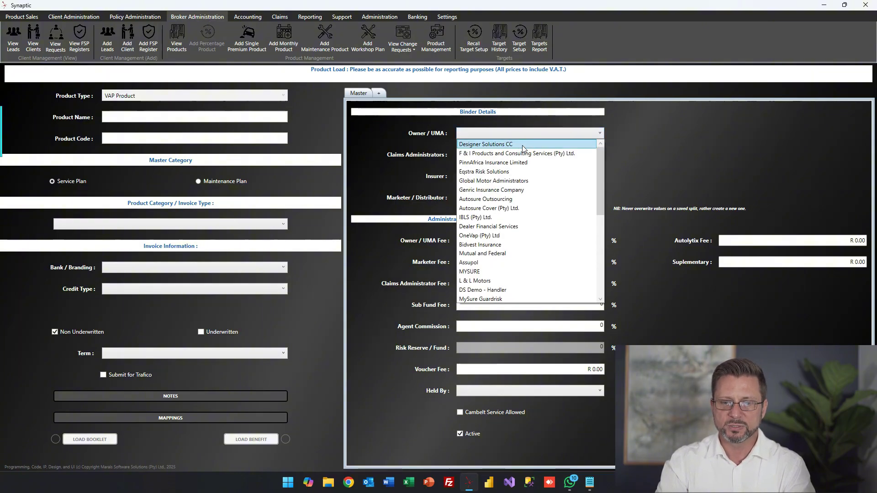
pyautogui.click(529, 144)
pyautogui.click(535, 154)
pyautogui.click(525, 164)
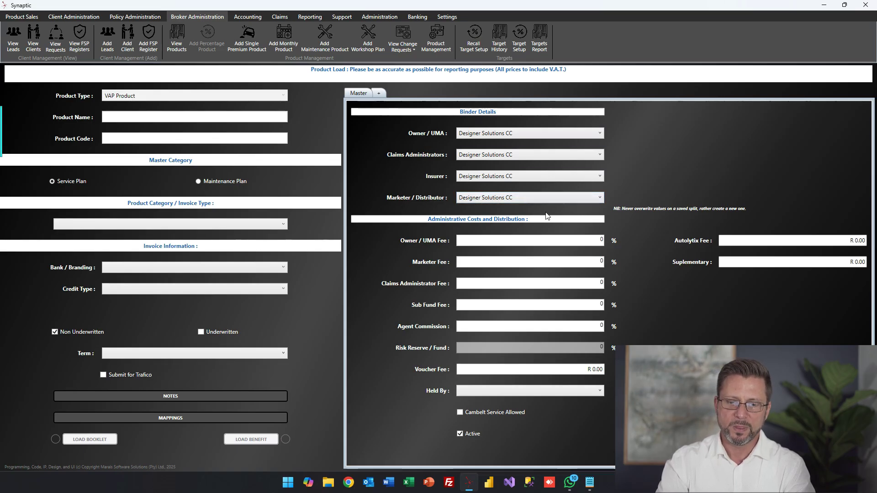
# Step: Set the maintenance product's Owner / UMA Fee to 9%, Marketer Fee to 5% and Claims Administrator Fee to 7.5%
pyautogui.click(582, 237)
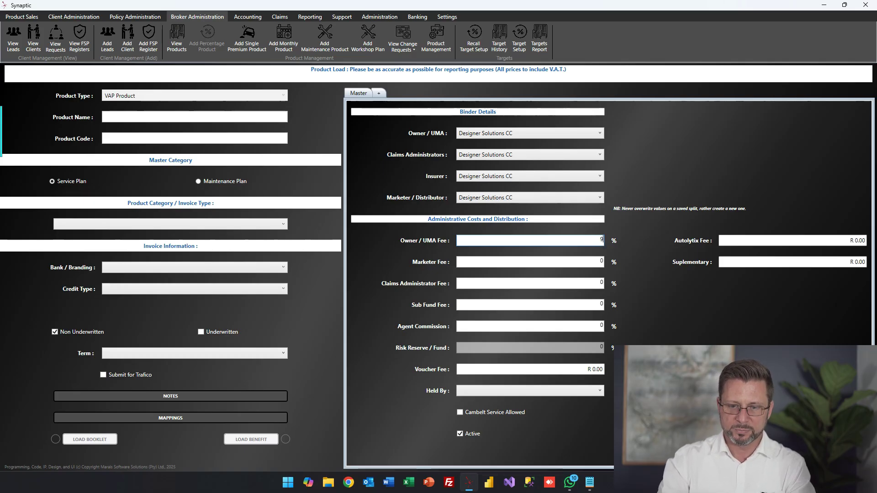
pyautogui.click(602, 262)
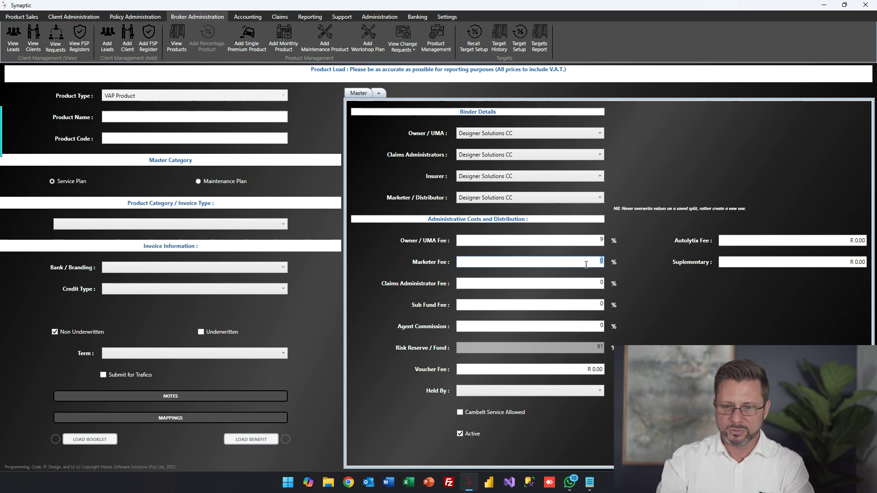
pyautogui.write('5')
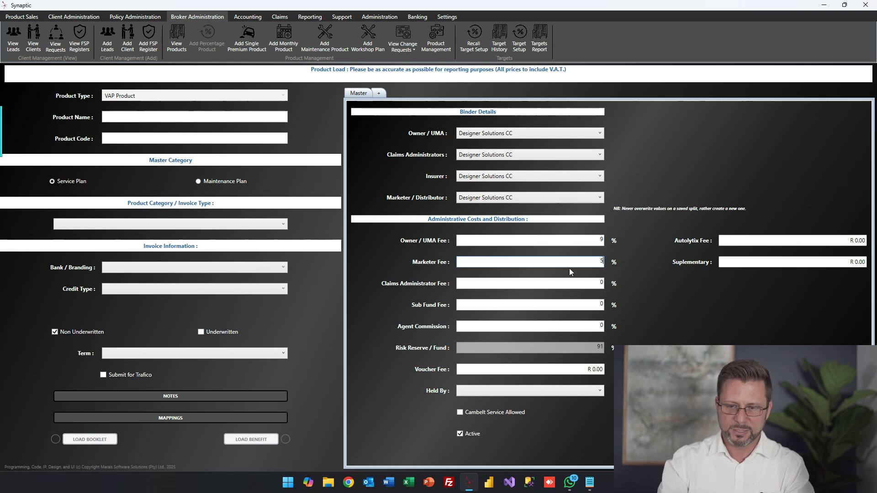
pyautogui.click(603, 284)
pyautogui.write('7.5')
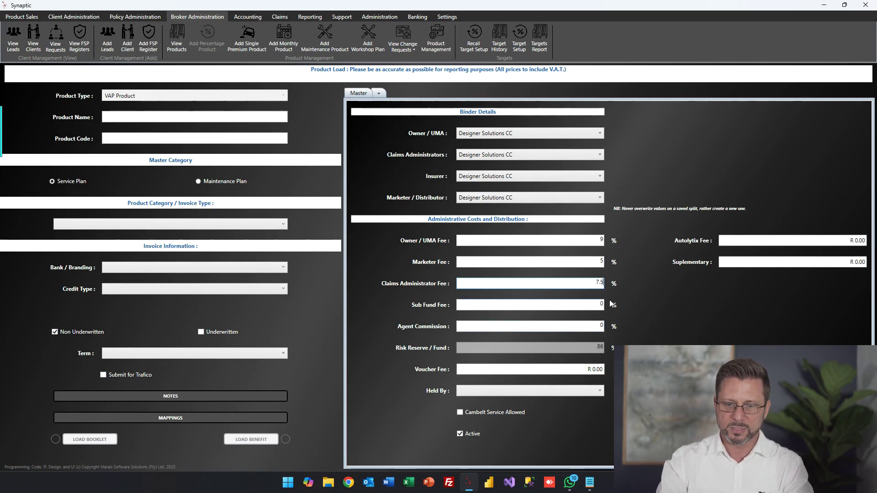
# Step: Set the Agent Commission to 12.5% and the Voucher Fee to R500.00
pyautogui.click(602, 325)
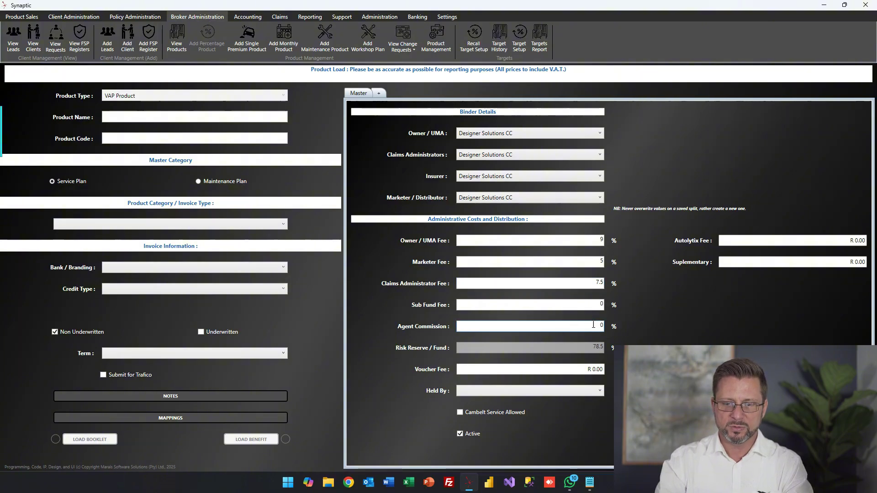
pyautogui.write('120')
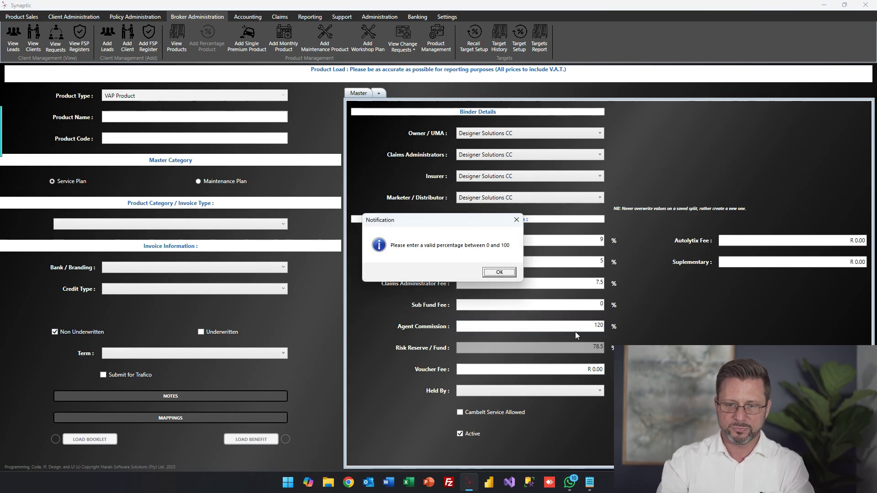
pyautogui.click(509, 273)
pyautogui.write('12.5')
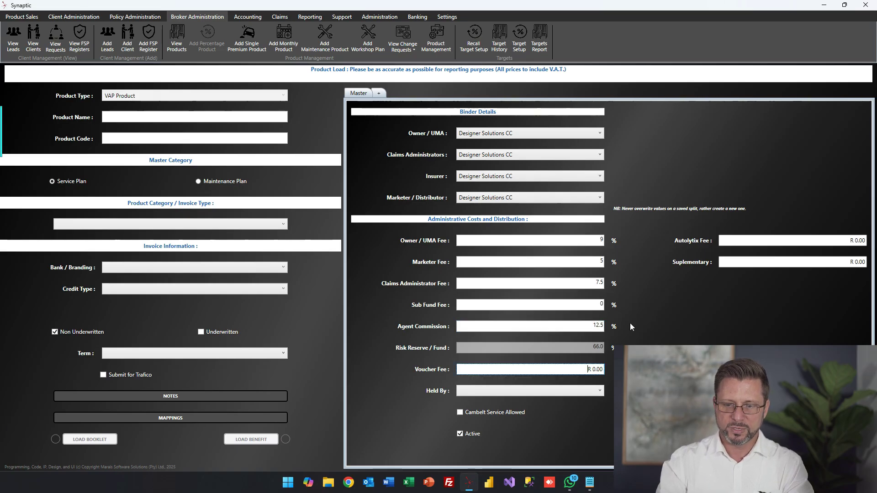
pyautogui.click(589, 370)
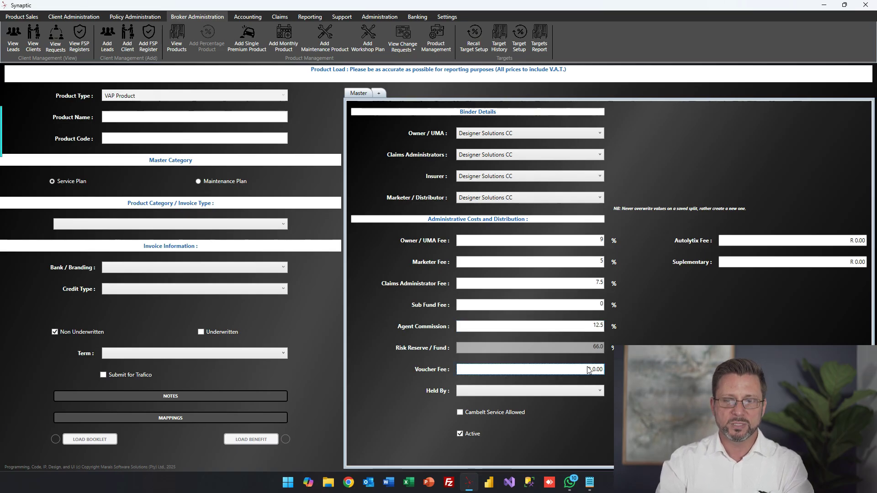
pyautogui.write('300')
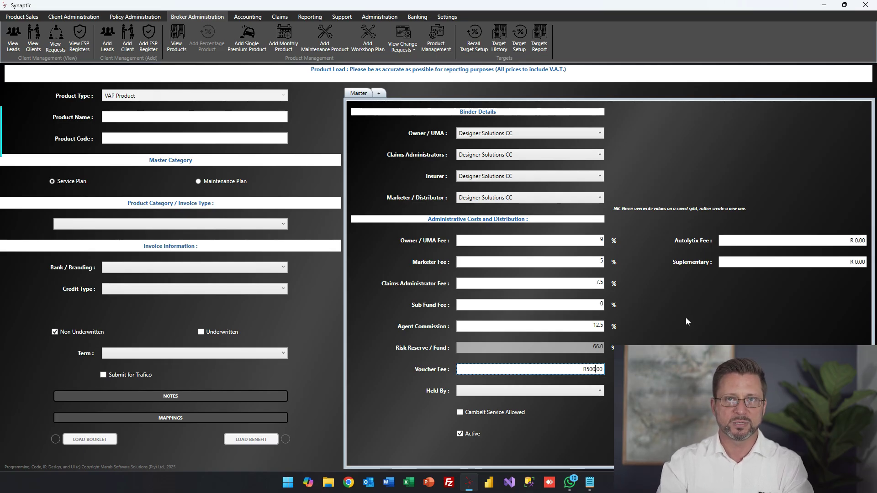
# Step: Look through the companies available for the Held By setting without choosing one
pyautogui.click(600, 392)
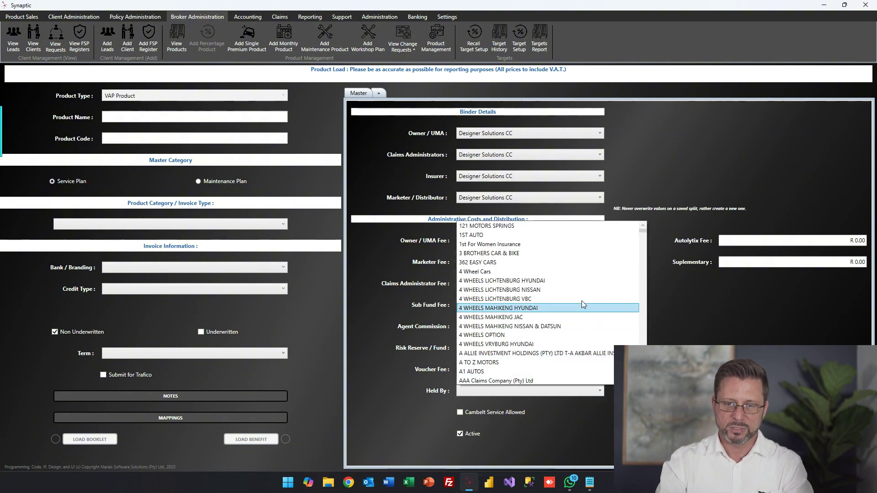
pyautogui.scroll(1, 575, 322)
pyautogui.click(563, 397)
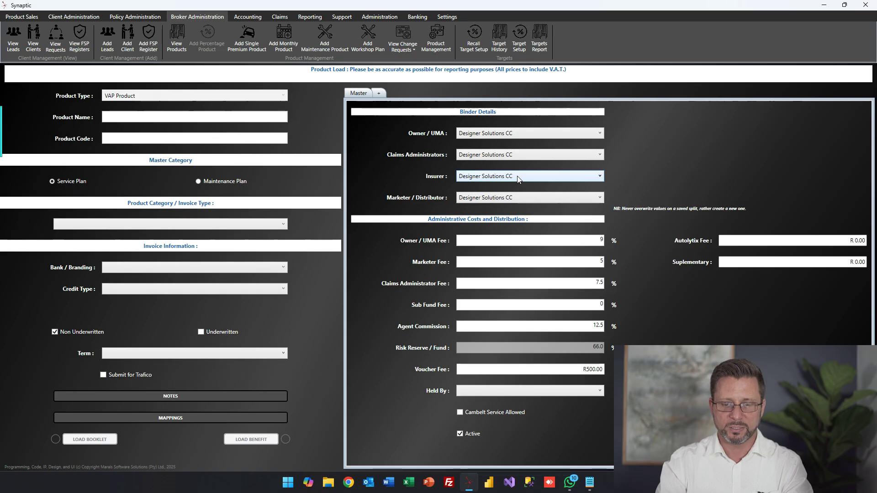
pyautogui.click(600, 393)
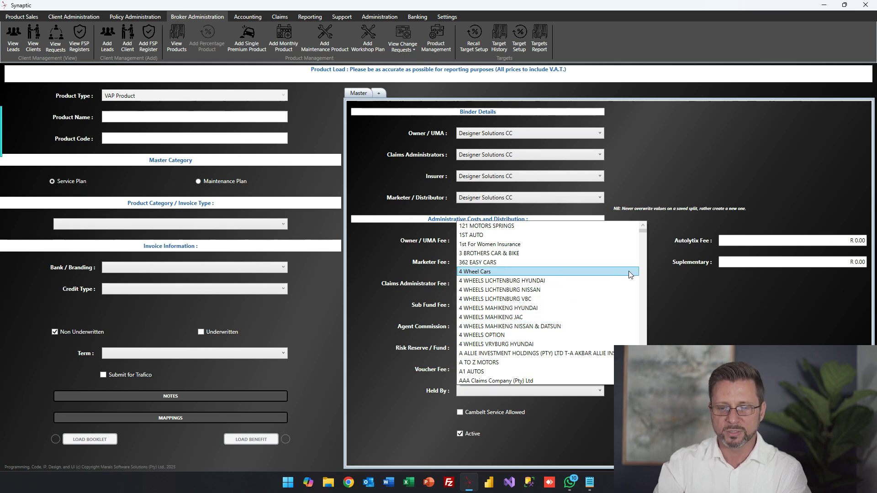
pyautogui.click(675, 285)
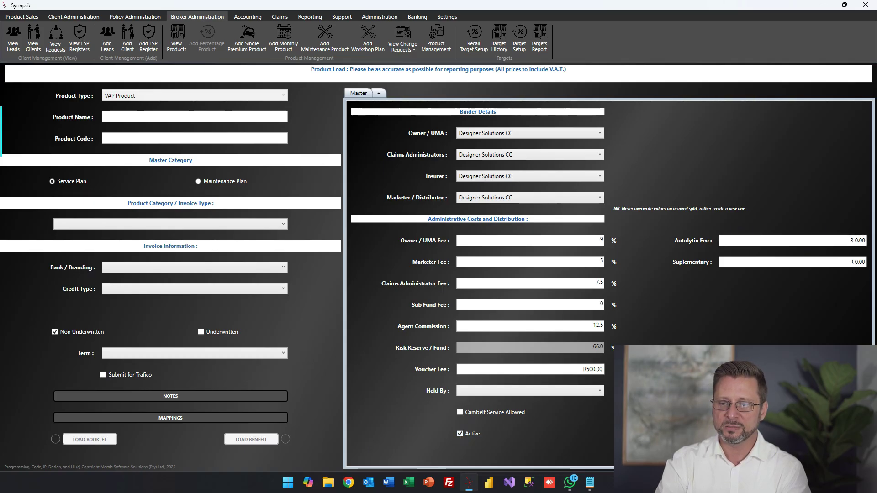
# Step: Set the Autolytix Fee to R65.00
pyautogui.click(835, 242)
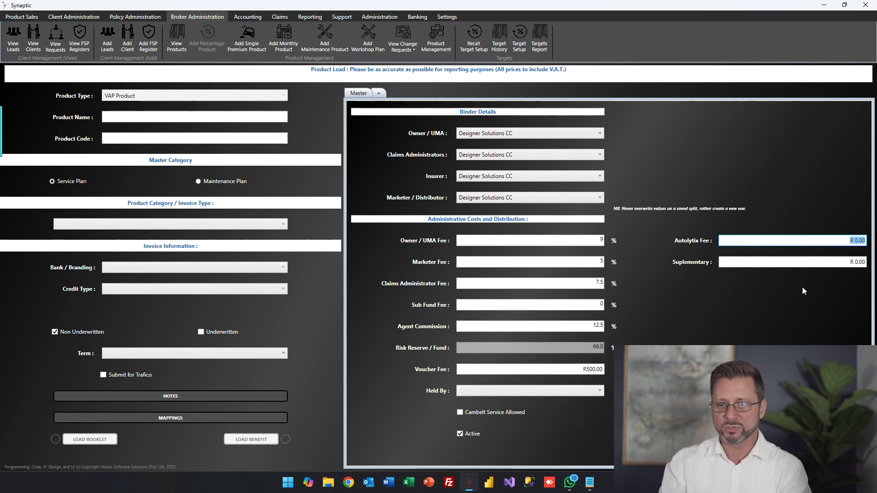
pyautogui.write('65')
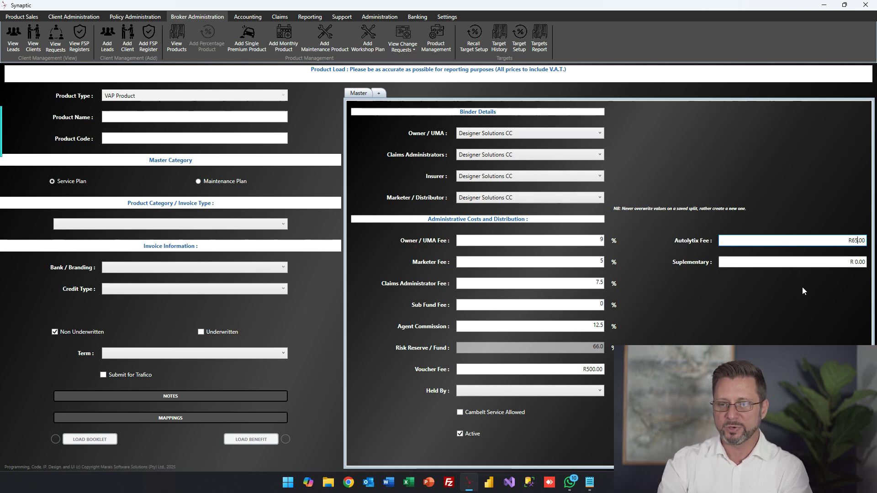
pyautogui.press('Tab')
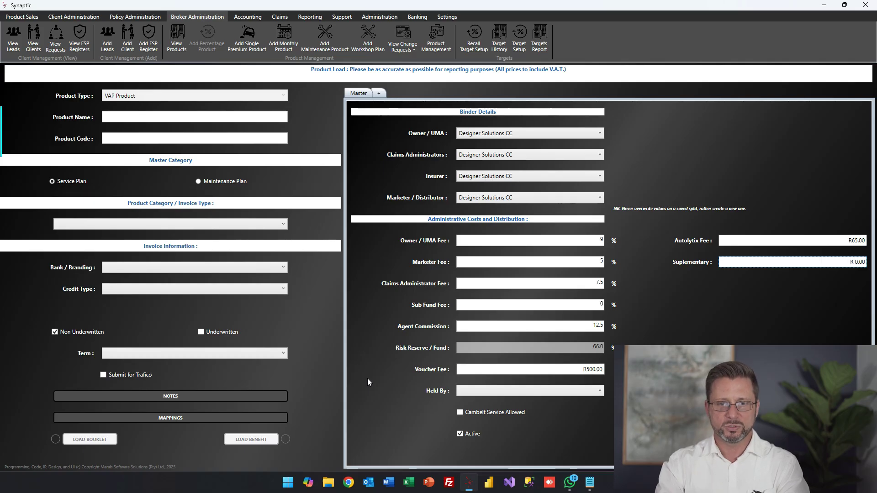
# Step: Start a new workshop plan and review its administrative cost fields, from Inflation and Settlement Discount down to the Initiation Fee
pyautogui.click(324, 39)
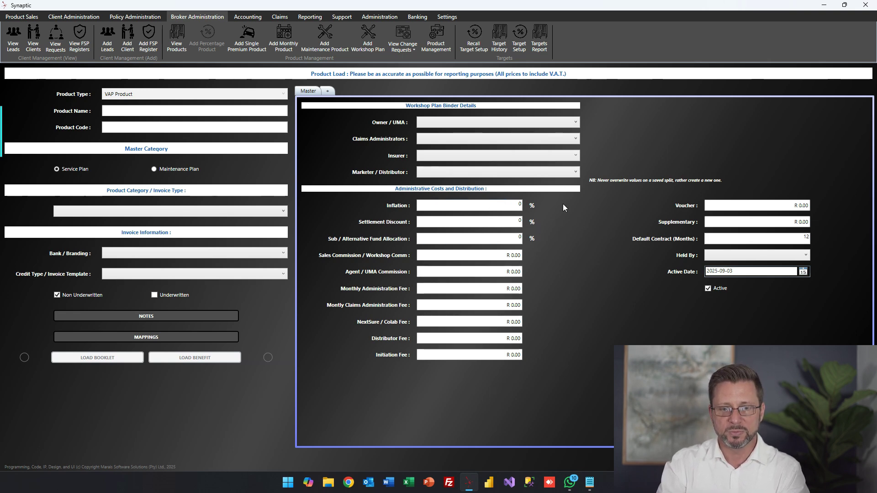
pyautogui.click(514, 202)
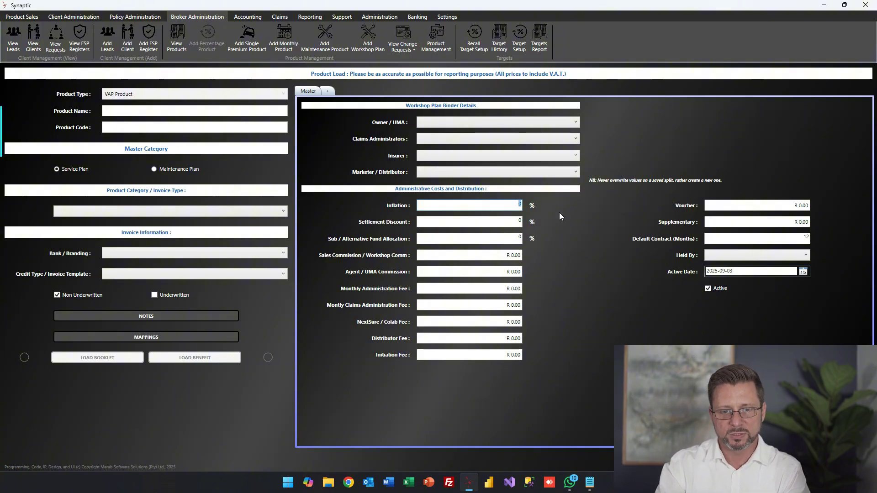
pyautogui.click(520, 222)
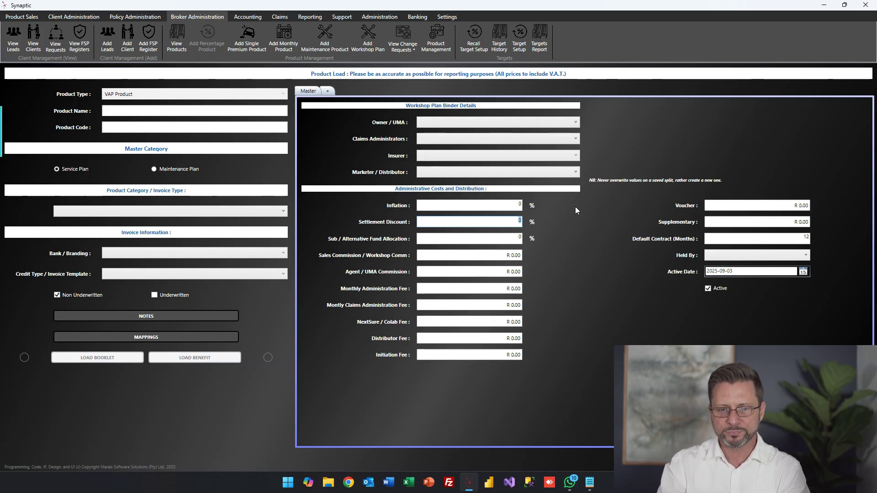
pyautogui.click(519, 242)
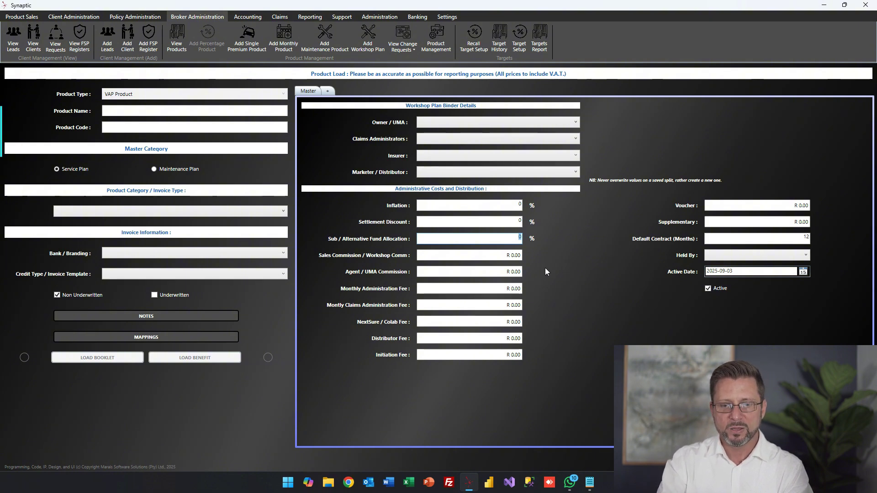
pyautogui.click(519, 256)
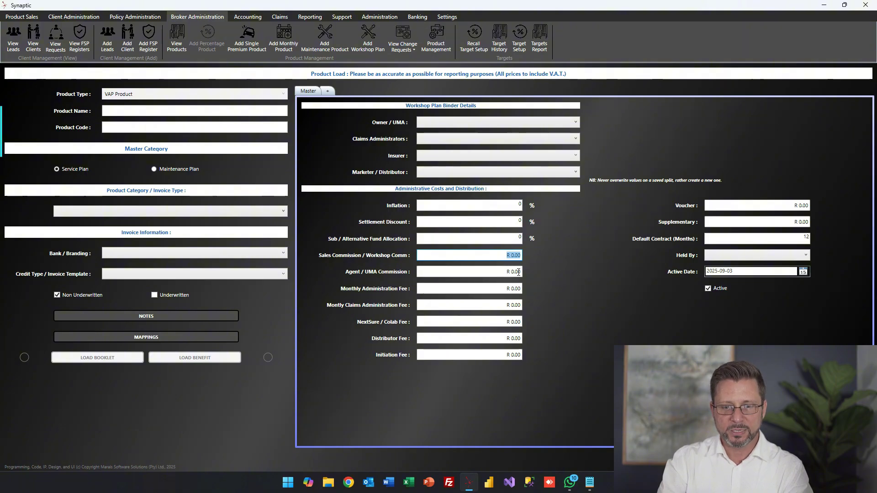
pyautogui.moveTo(516, 272); pyautogui.dragTo(505, 289)
pyautogui.click(522, 306)
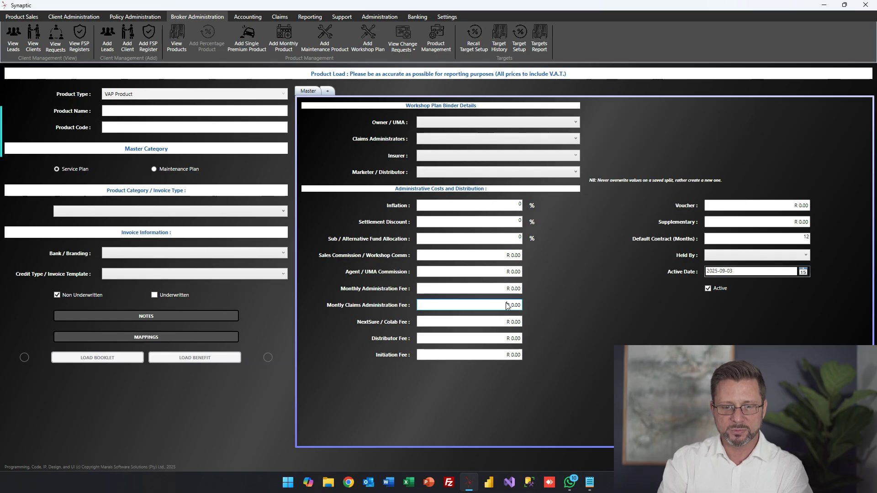
pyautogui.click(516, 321)
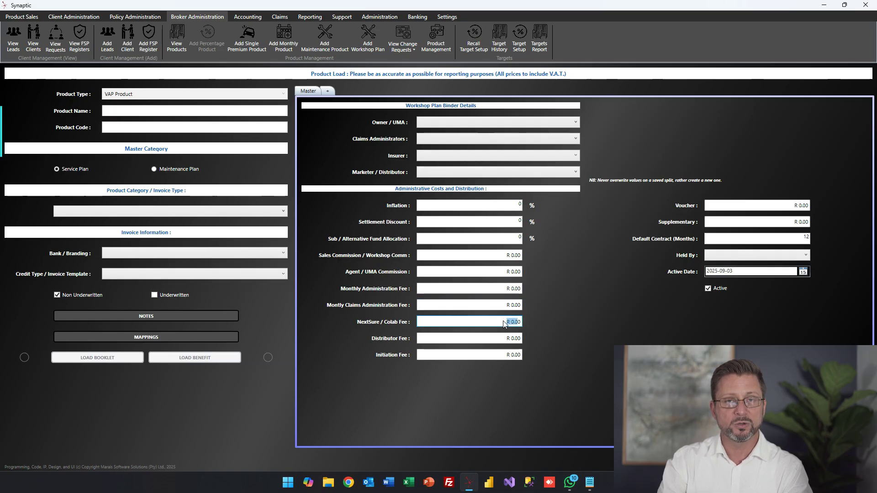
pyautogui.press('Tab')
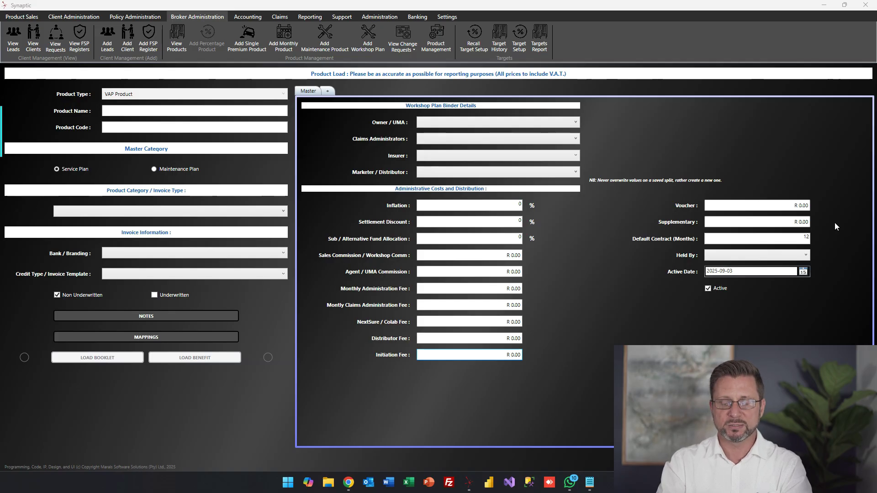
# Step: Review the workshop plan's Default Contract (Months) and Active Date settings
pyautogui.click(809, 238)
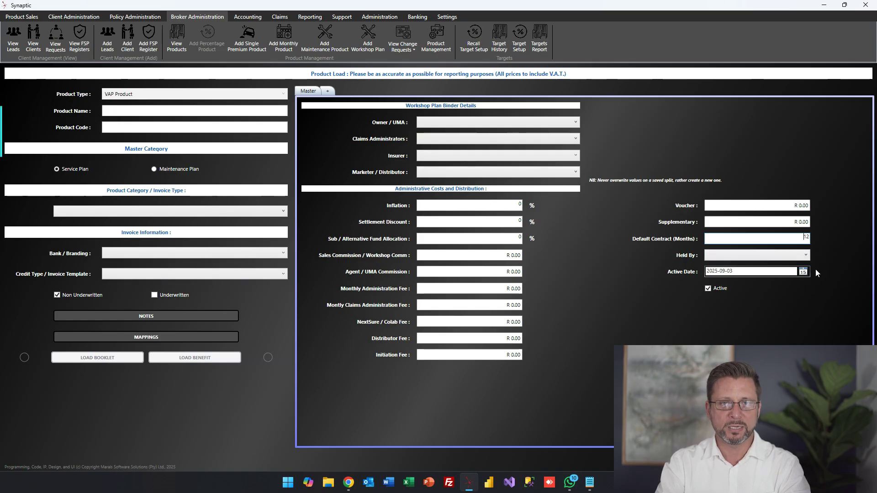
pyautogui.click(803, 272)
pyautogui.click(765, 304)
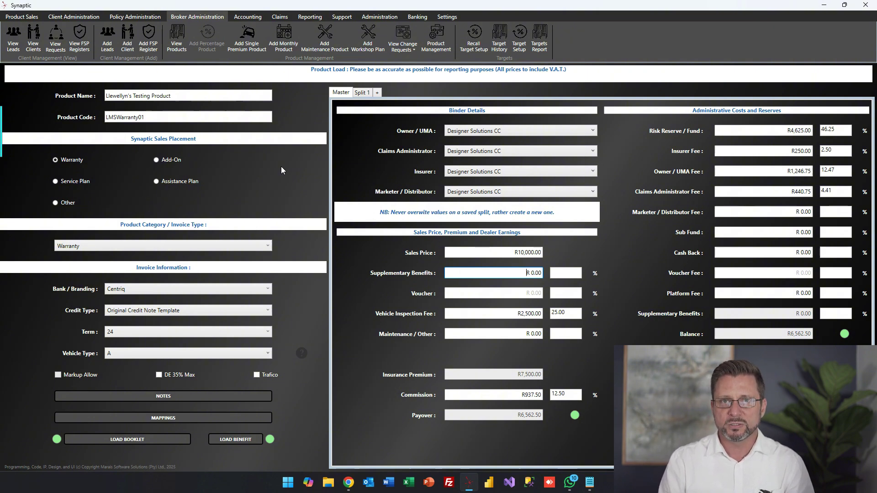
# Step: Examine the Product Code of the loaded warranty product
pyautogui.moveTo(146, 117); pyautogui.dragTo(76, 117)
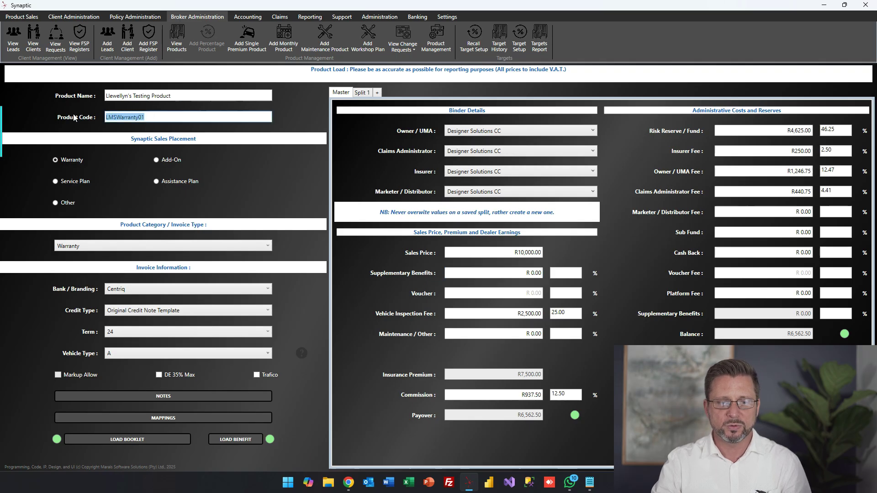
pyautogui.click(158, 117)
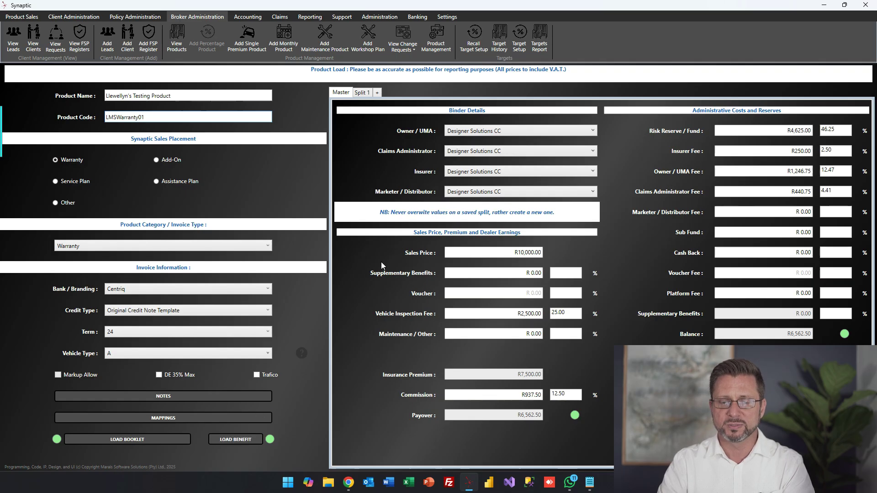
# Step: Search the active product listing by the name in the product's title and open the warranty product with code LMSWarranty01
pyautogui.click(437, 37)
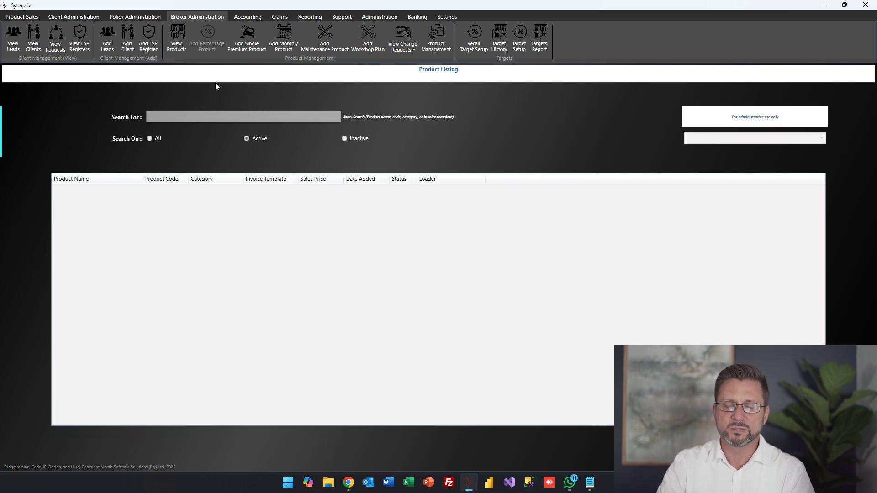
pyautogui.click(179, 45)
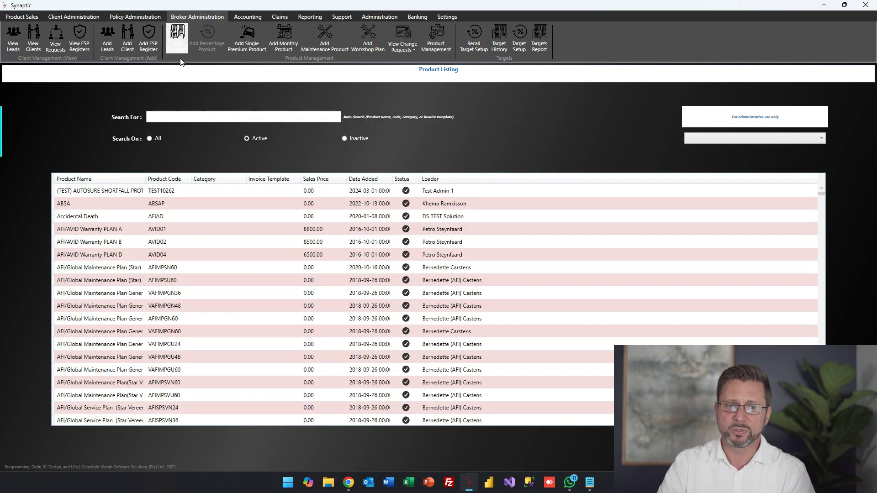
pyautogui.click(179, 119)
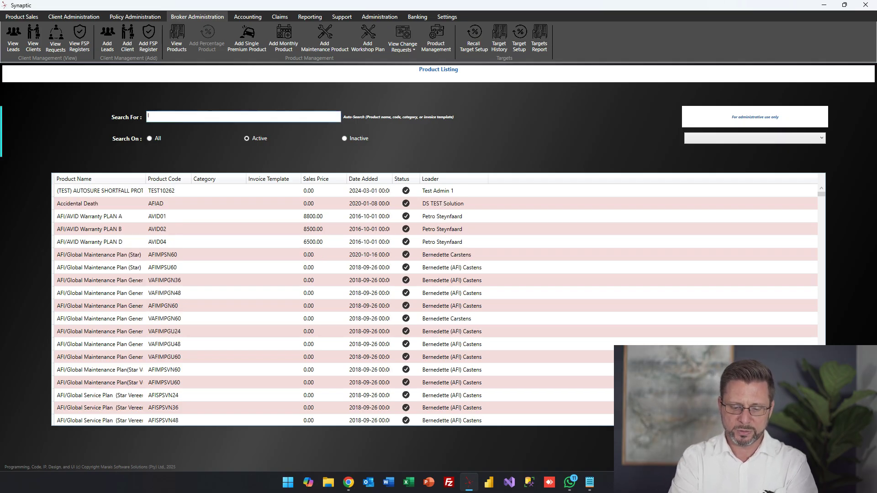
pyautogui.write('llewellyn')
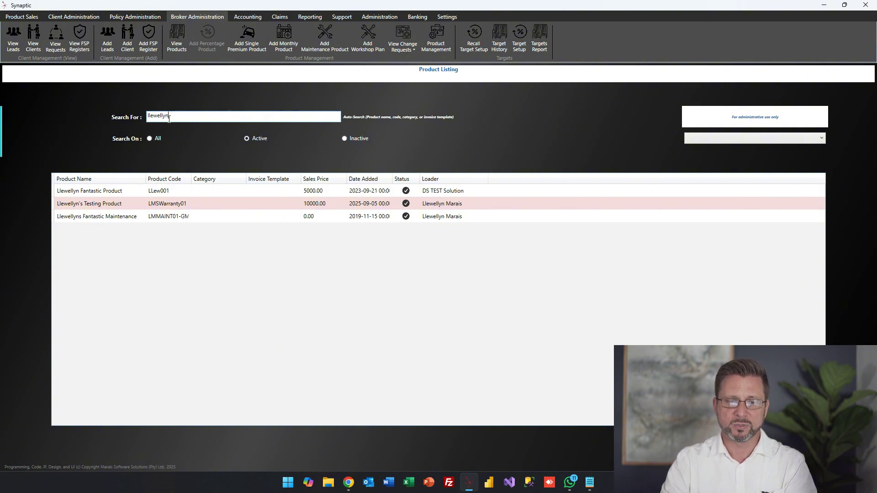
pyautogui.click(173, 209)
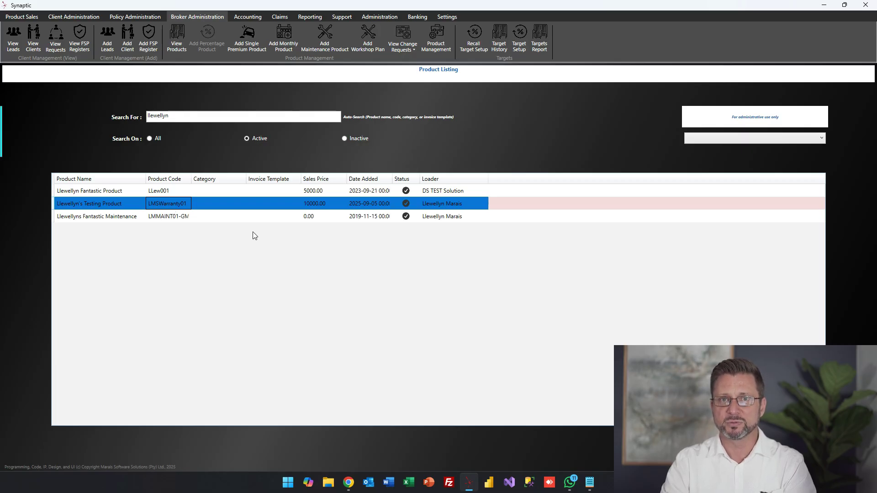
pyautogui.doubleClick(237, 204)
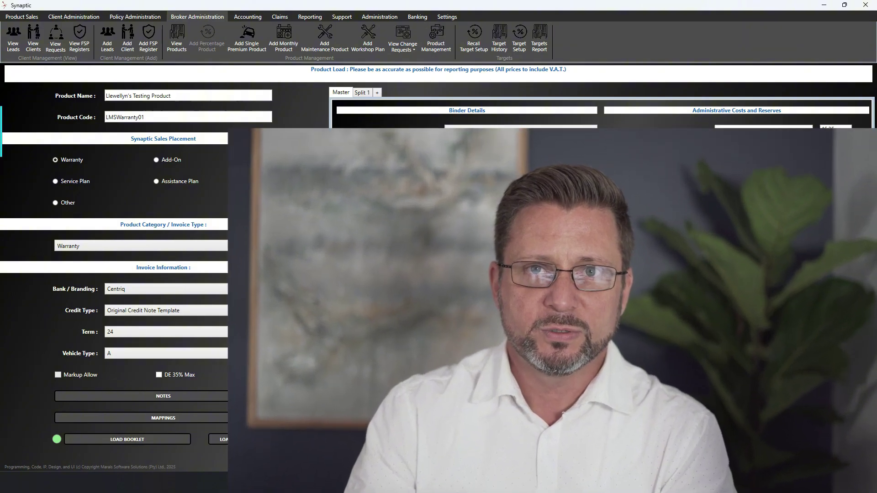